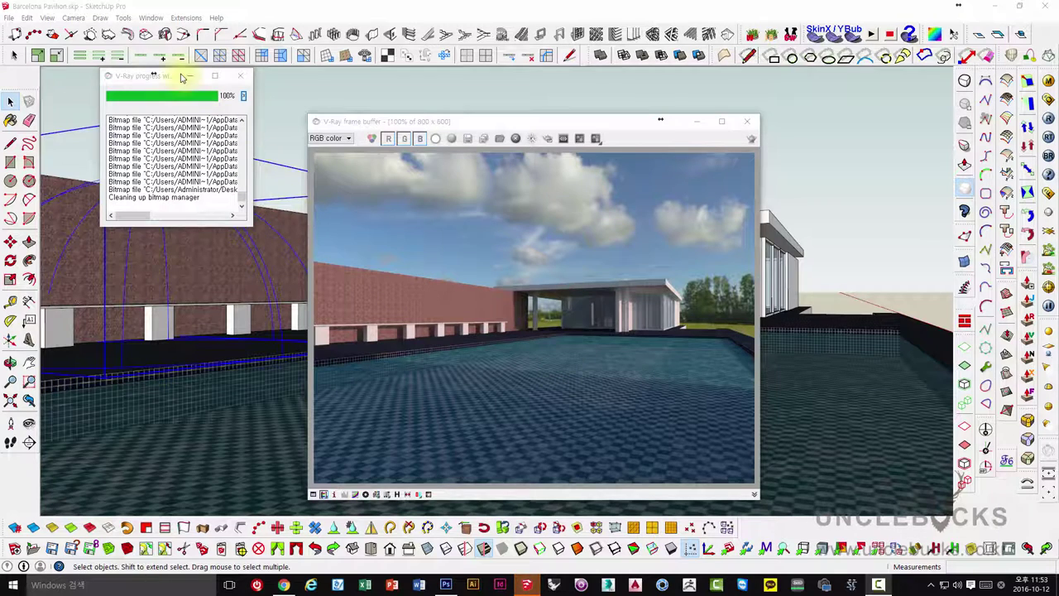
# Step: Open the Materials library and switch it to the Water collection
pyautogui.click(277, 111)
pyautogui.press('b')
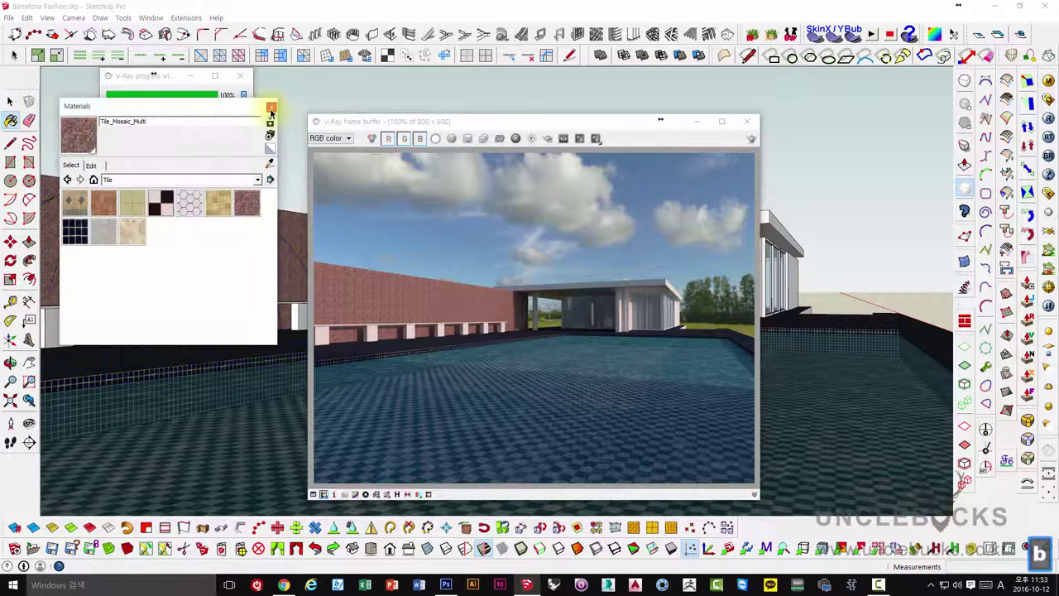
pyautogui.click(133, 179)
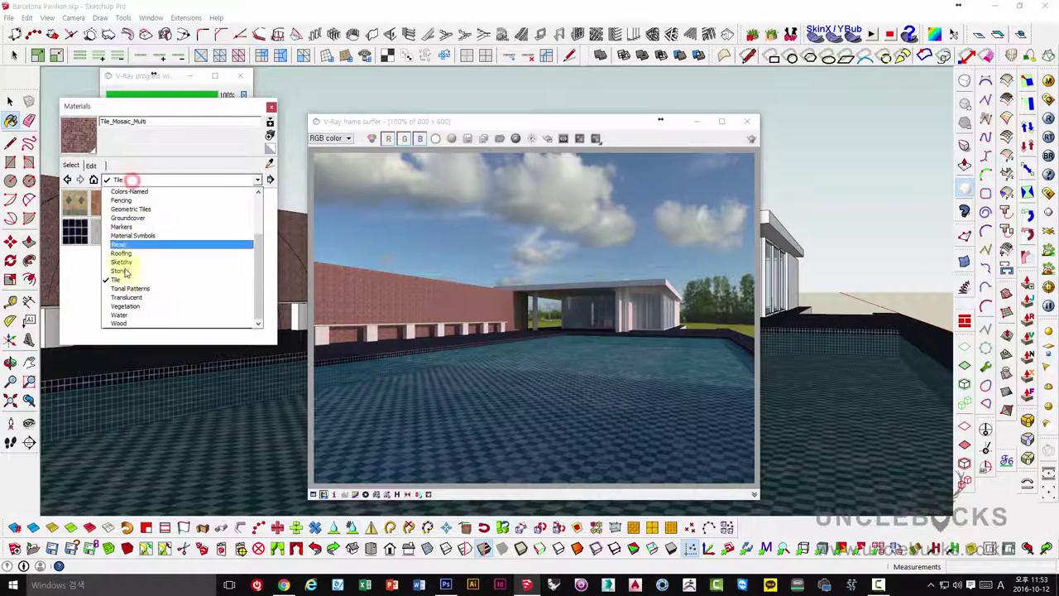
pyautogui.click(123, 315)
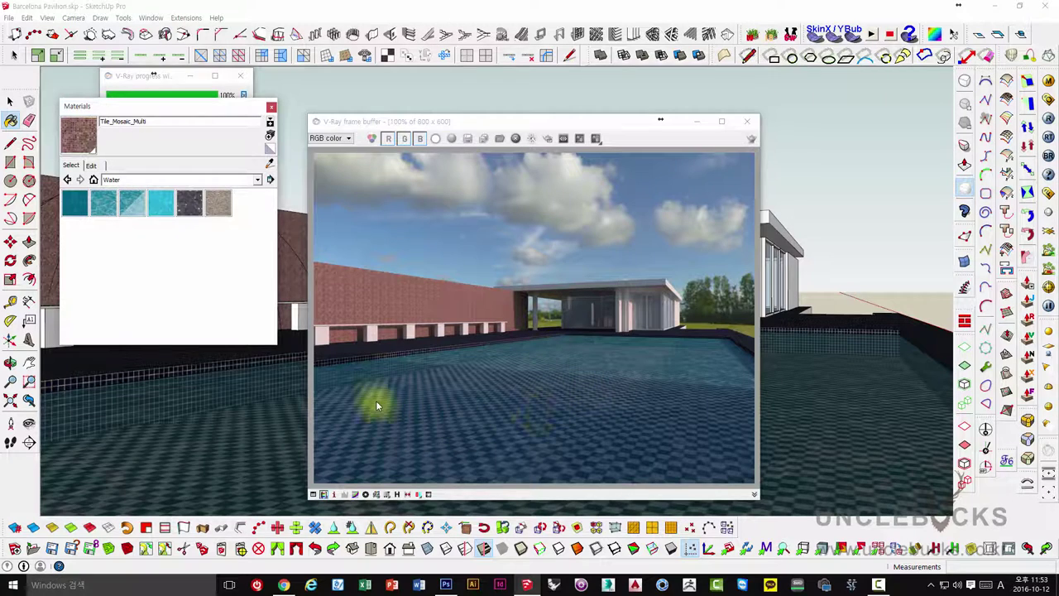
# Step: Reposition the render window, close the V-Ray progress log, and select the dome light
pyautogui.moveTo(544, 130); pyautogui.dragTo(457, 87)
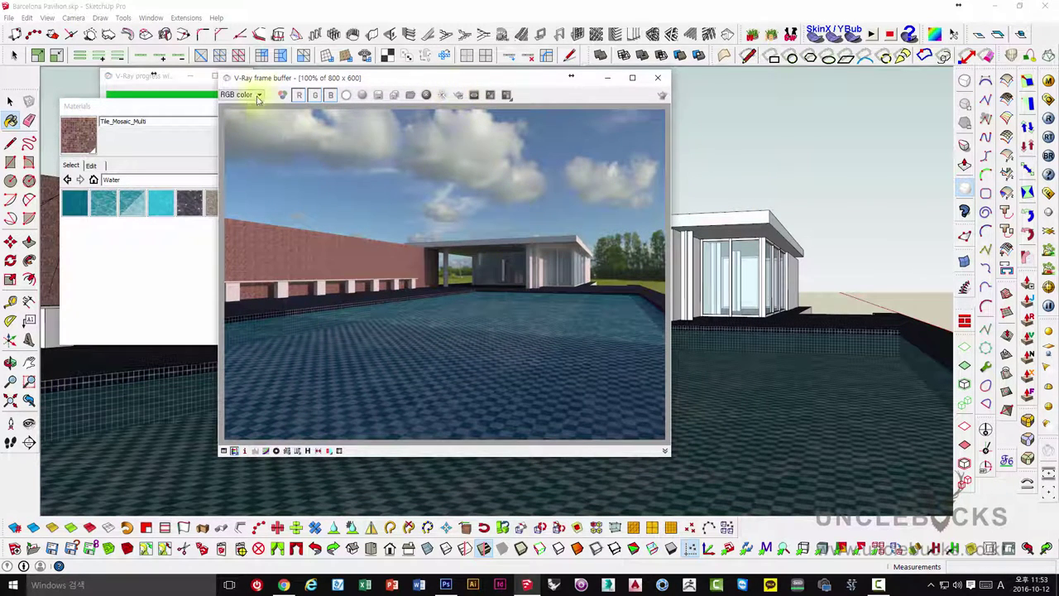
pyautogui.moveTo(264, 81); pyautogui.dragTo(403, 87)
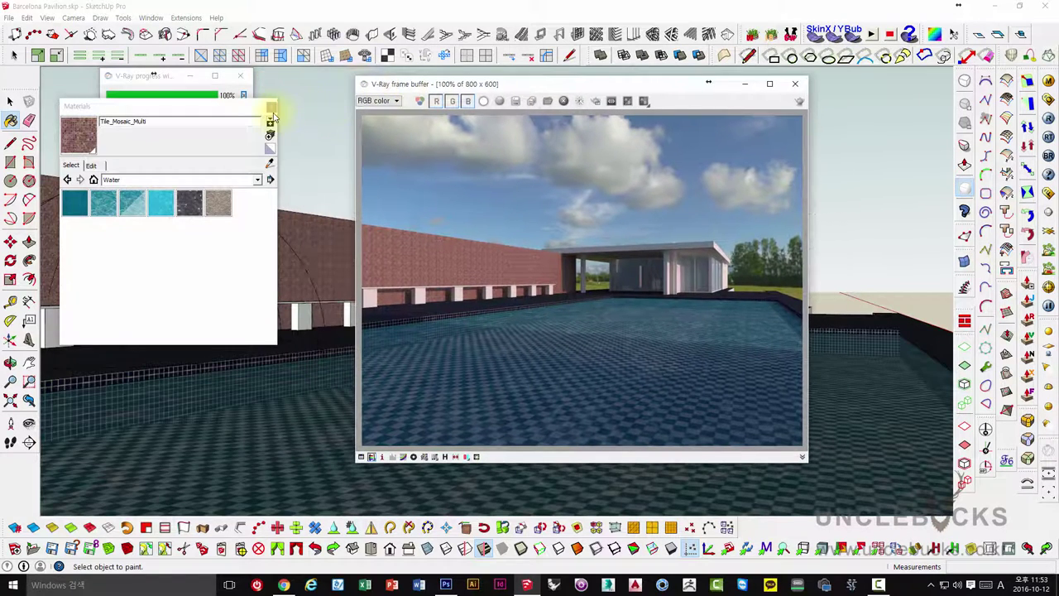
pyautogui.click(273, 112)
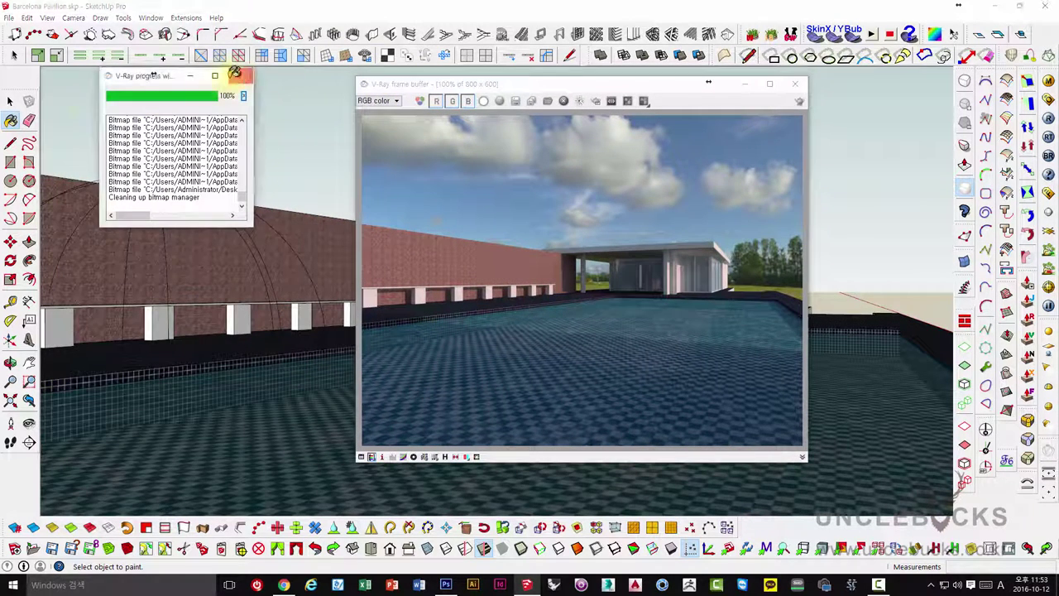
pyautogui.click(240, 75)
pyautogui.click(10, 101)
pyautogui.click(141, 180)
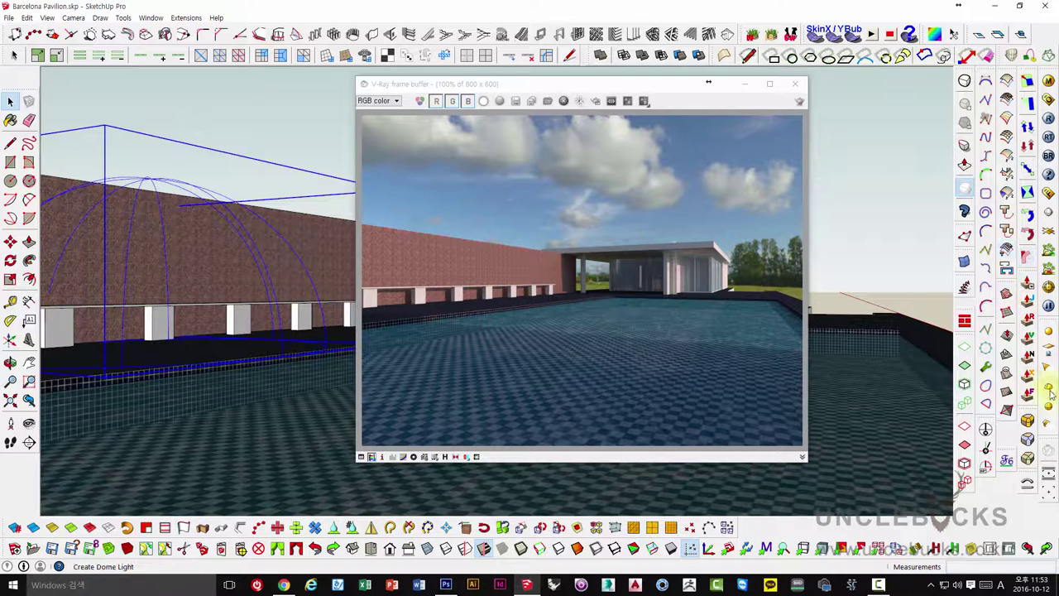
# Step: Open the dome light's editor and check its Dome Texture map settings
pyautogui.rightClick(145, 180)
pyautogui.moveTo(190, 438)
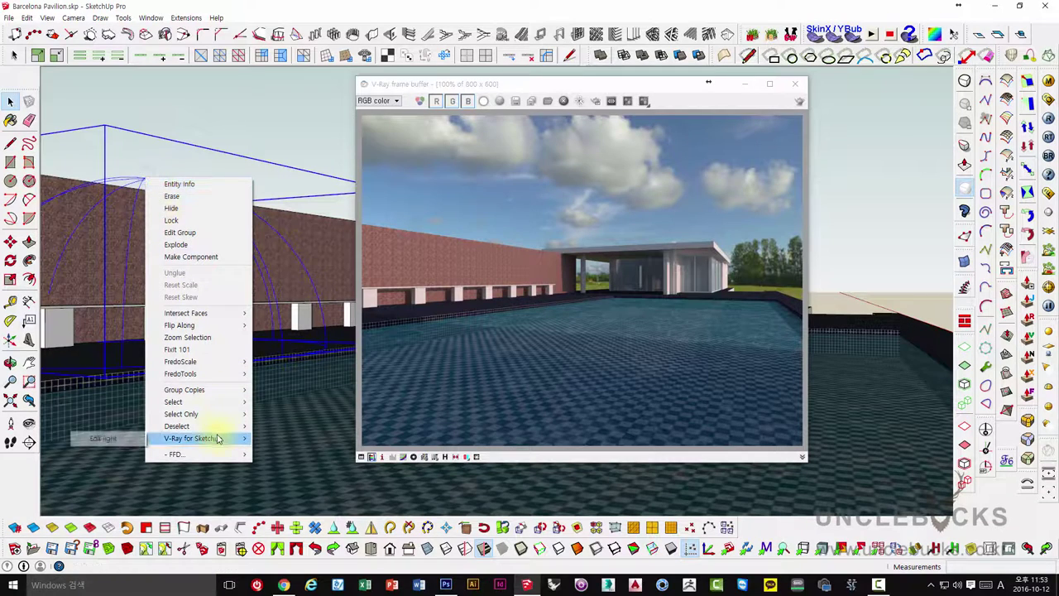
pyautogui.click(128, 439)
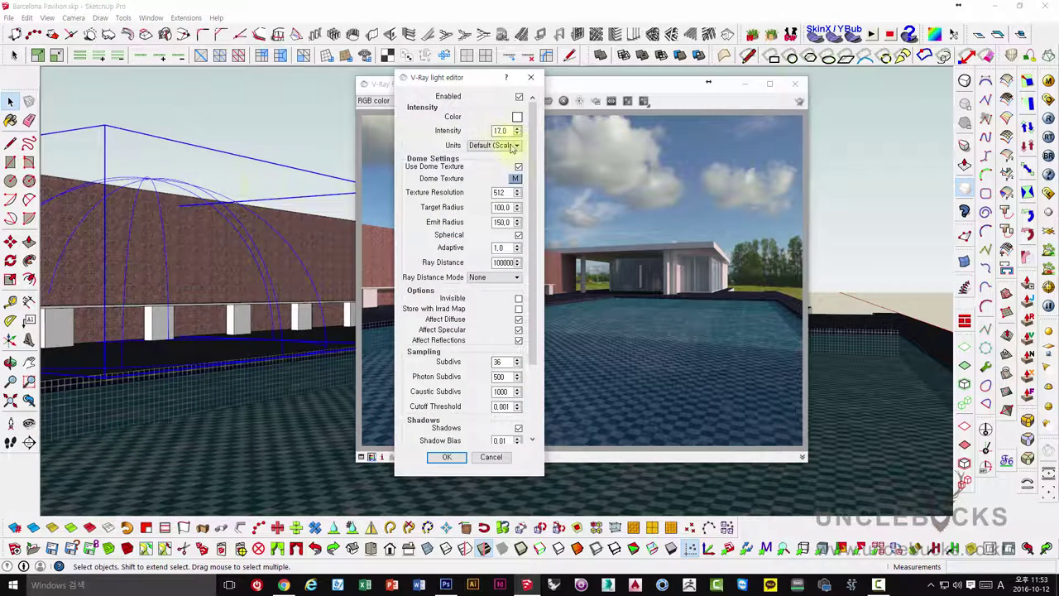
pyautogui.click(516, 180)
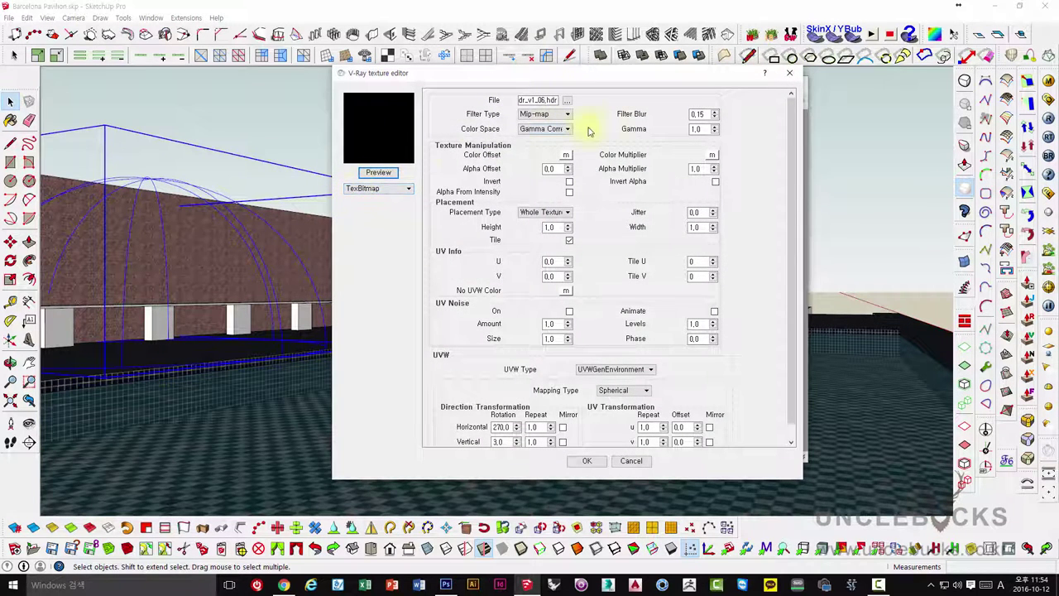
pyautogui.scroll(-1, 789, 292)
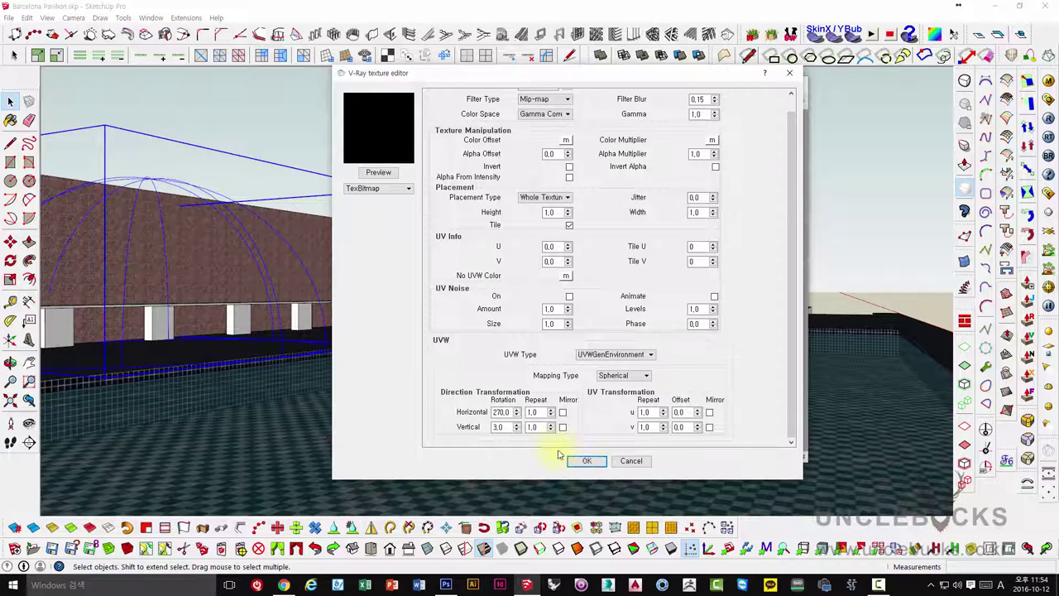
pyautogui.click(596, 462)
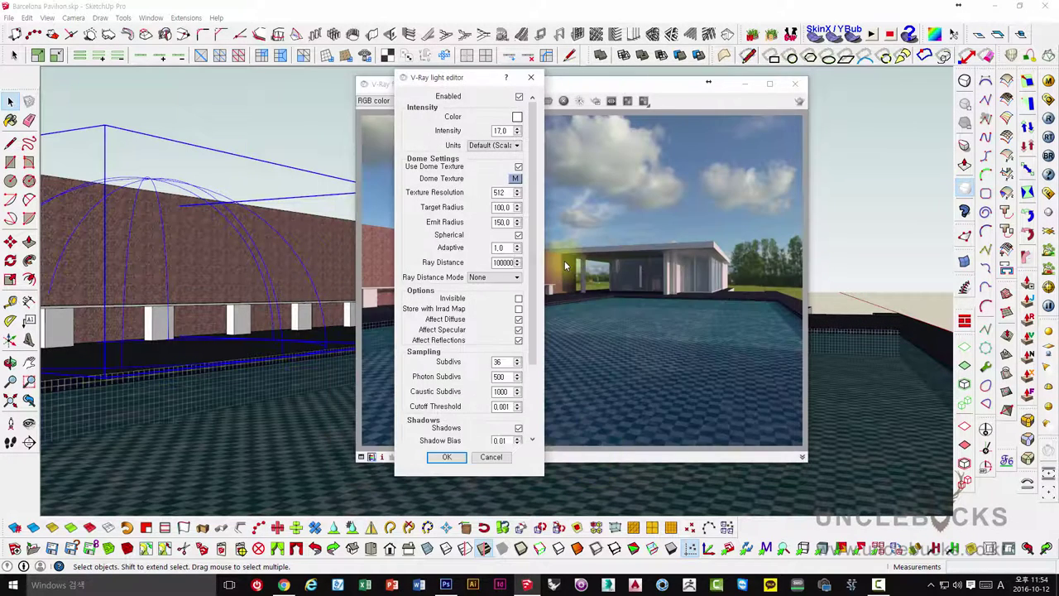
# Step: Confirm dome intensity 17.0 with adjusted Subdivs, close the frame buffer, and open render options
pyautogui.doubleClick(503, 131)
pyautogui.doubleClick(503, 130)
pyautogui.doubleClick(502, 361)
pyautogui.click(454, 458)
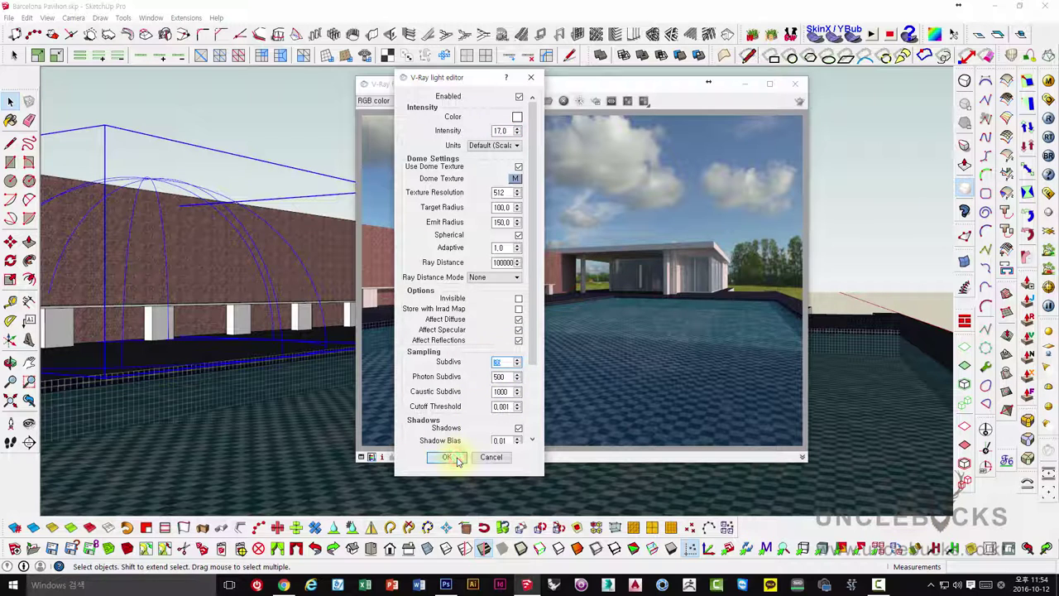
pyautogui.click(453, 458)
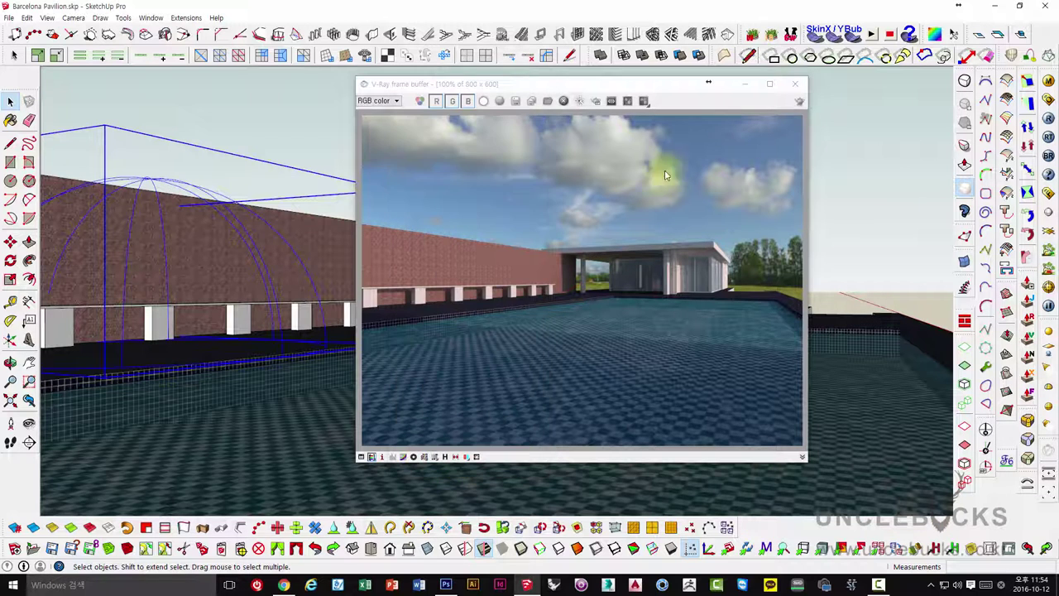
pyautogui.click(790, 87)
pyautogui.click(1048, 99)
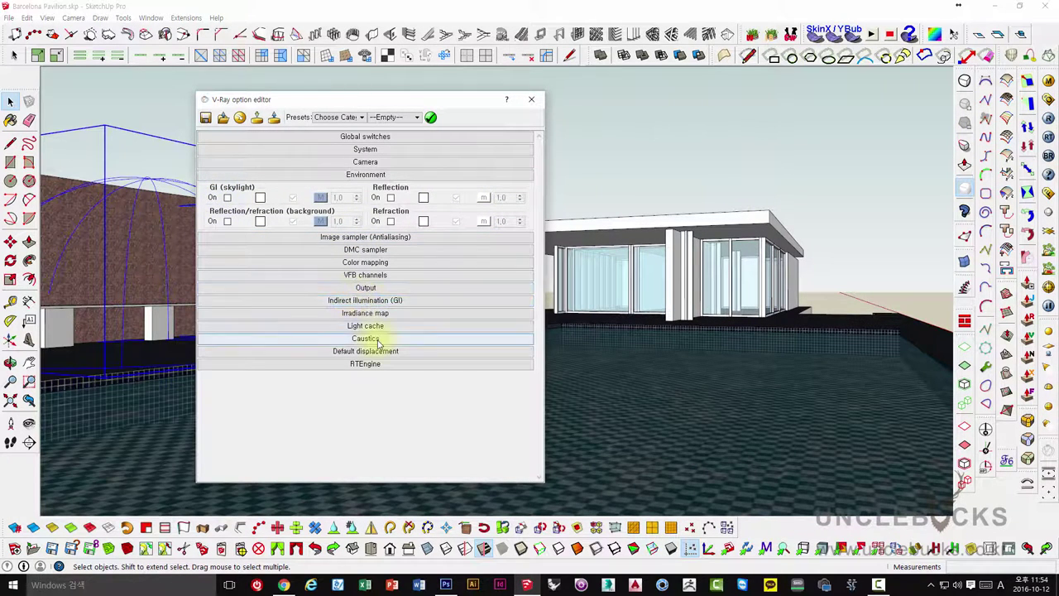
# Step: Turn on ambient occlusion with Radius 20, Subdivs 36 and Amount 1.2
pyautogui.click(378, 301)
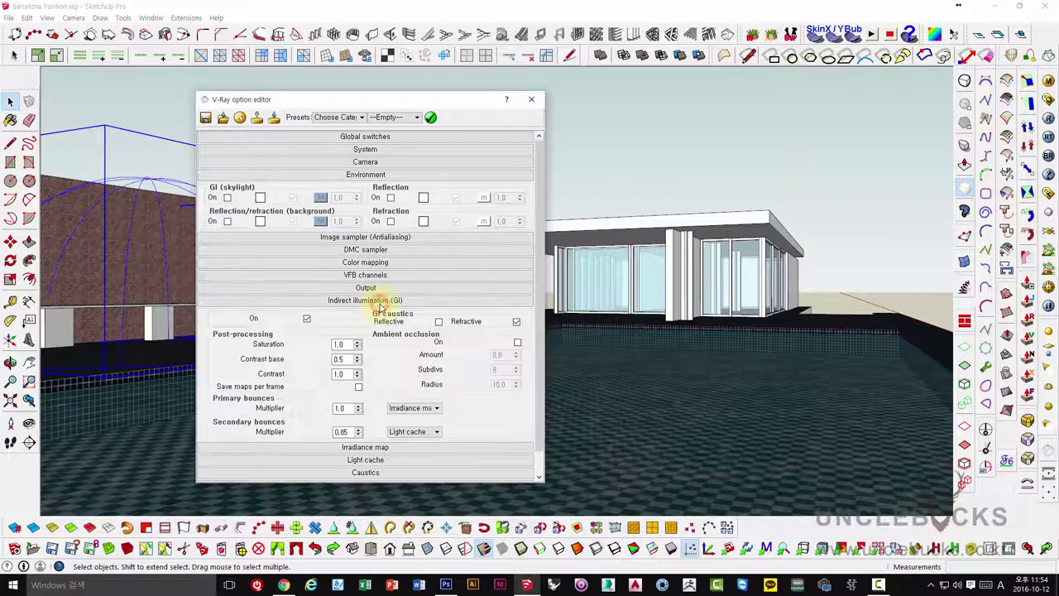
pyautogui.click(517, 342)
pyautogui.doubleClick(500, 384)
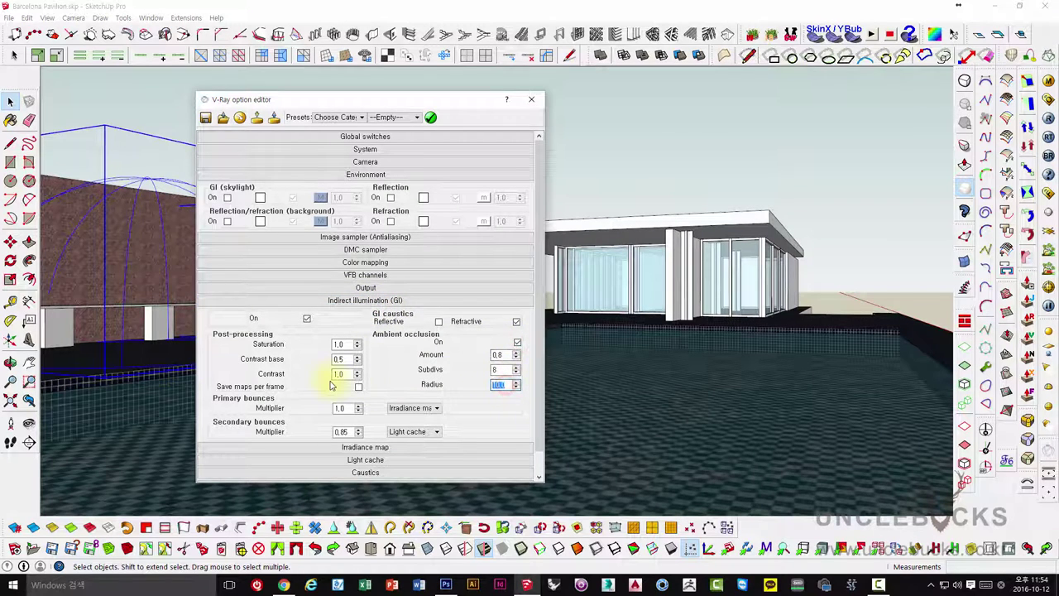
pyautogui.write('20')
pyautogui.write('36')
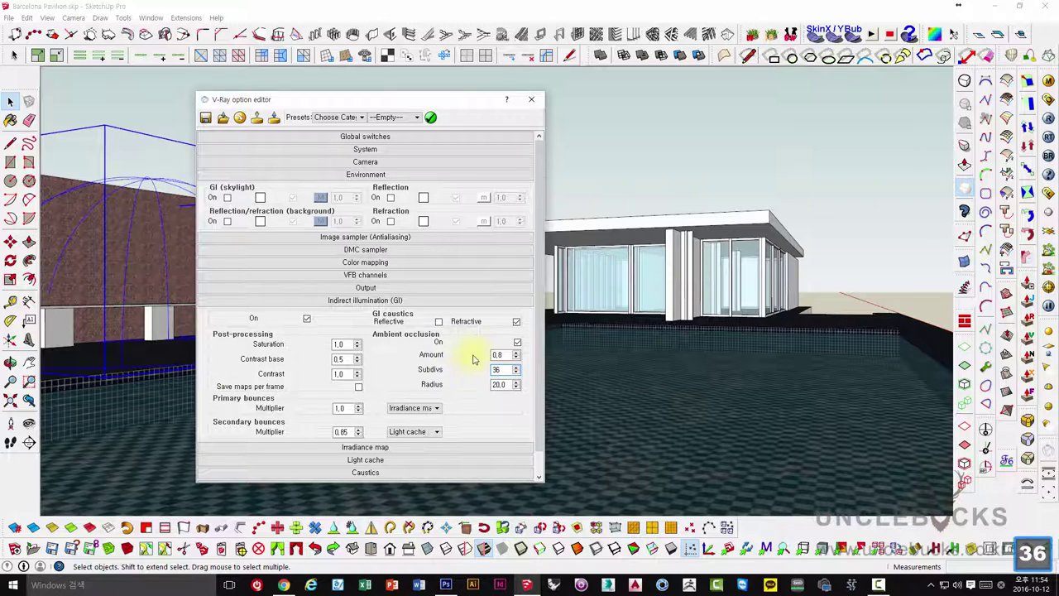
pyautogui.doubleClick(501, 354)
pyautogui.write('1.2')
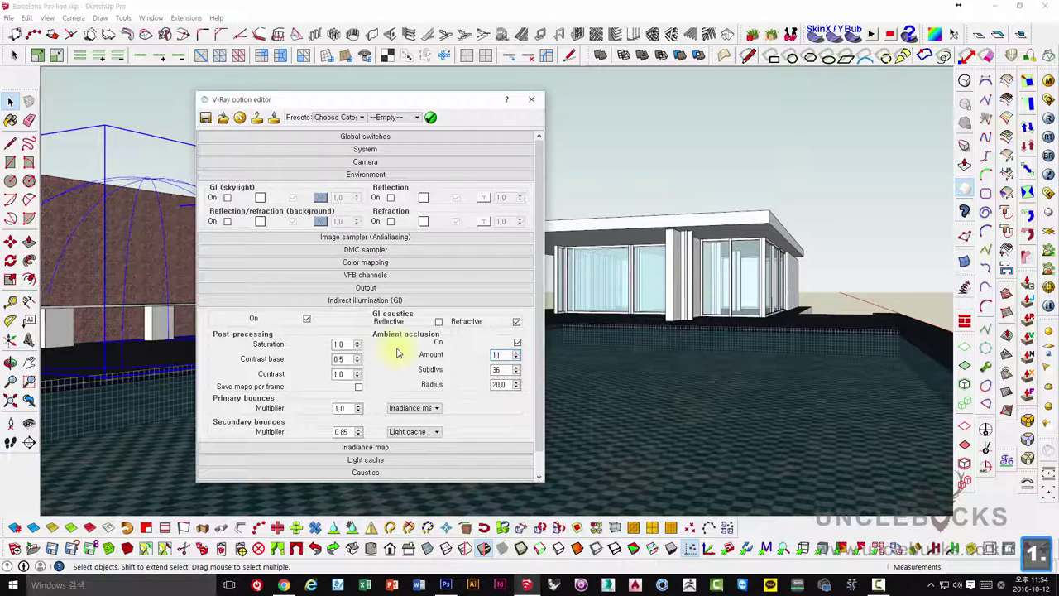
pyautogui.press('Return')
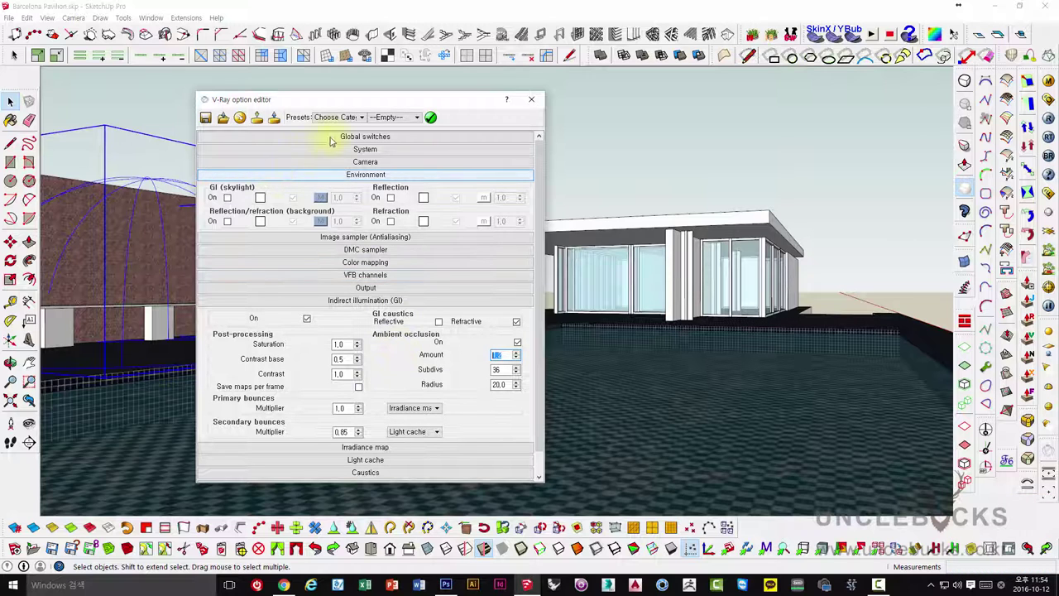
# Step: Re-render the pool scene with V-Ray, review it, and close the frame buffer
pyautogui.click(532, 99)
pyautogui.click(555, 137)
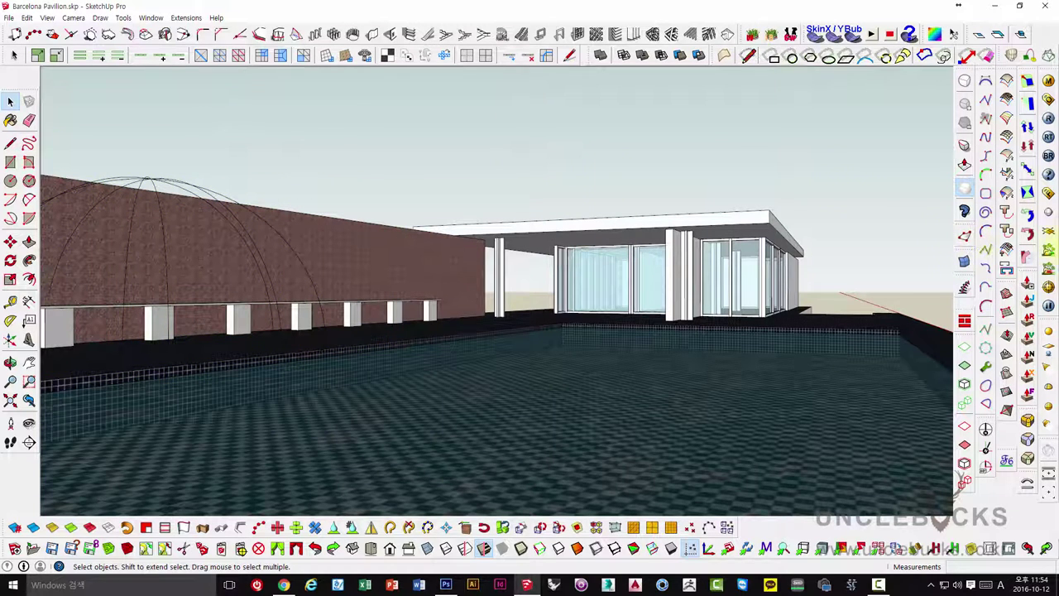
pyautogui.click(1048, 192)
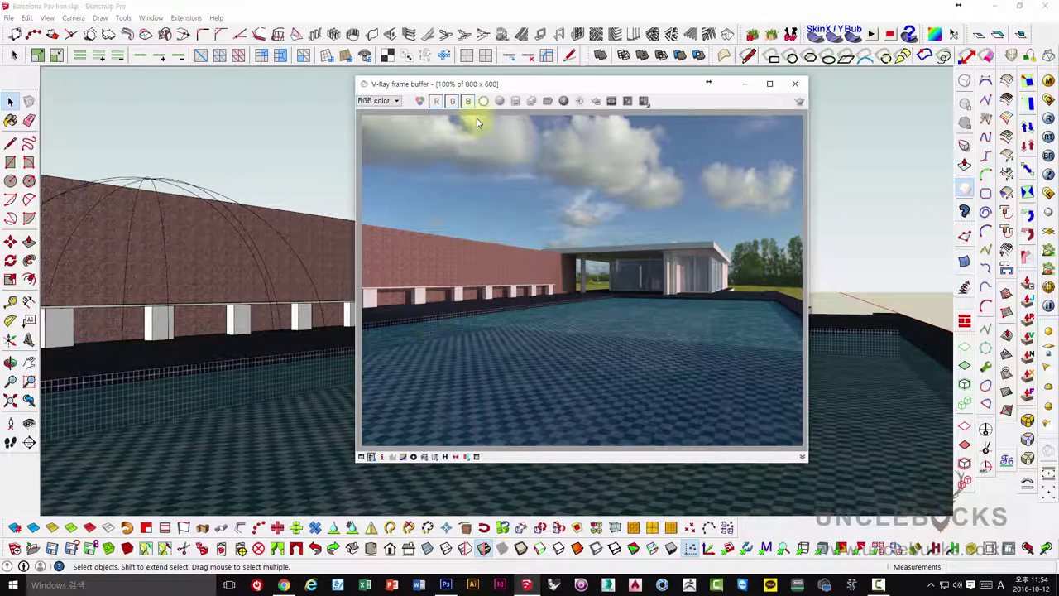
pyautogui.moveTo(568, 88); pyautogui.dragTo(475, 115)
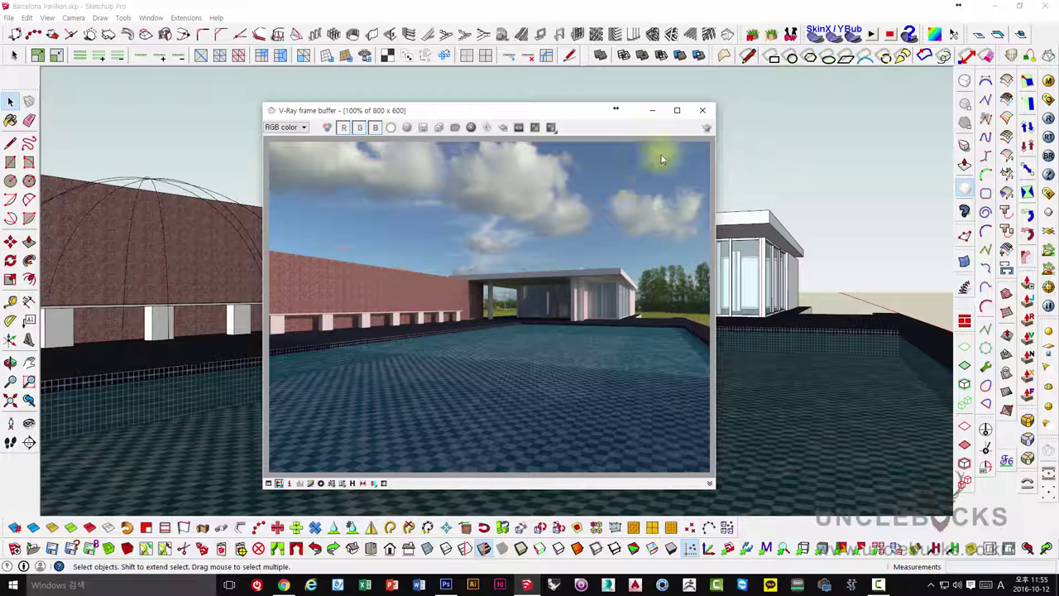
pyautogui.click(699, 118)
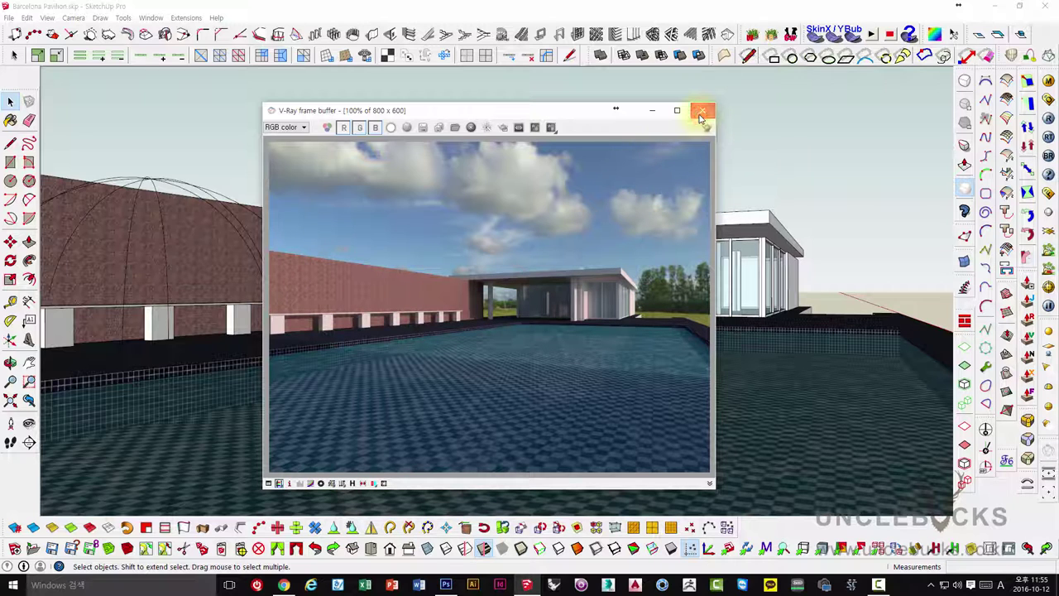
pyautogui.click(700, 118)
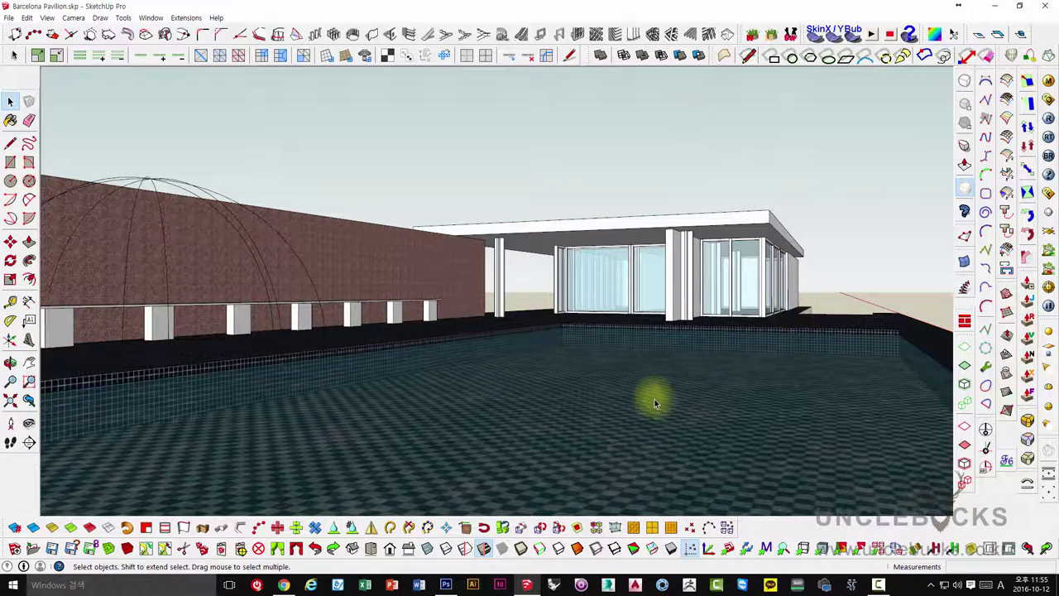
# Step: Show the In Model materials in the Materials panel and enlarge its list
pyautogui.press('b')
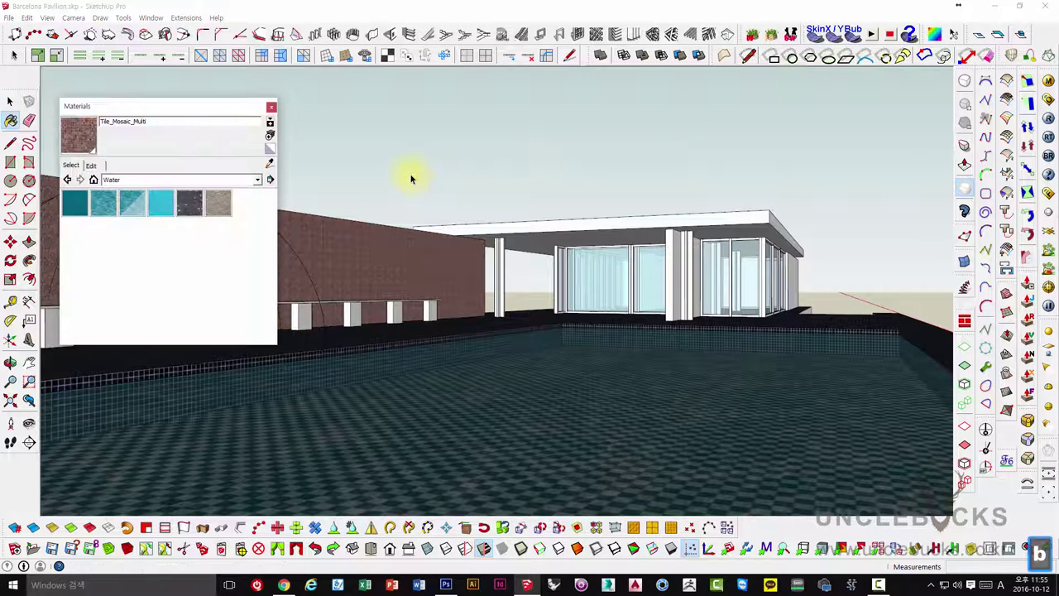
pyautogui.click(147, 180)
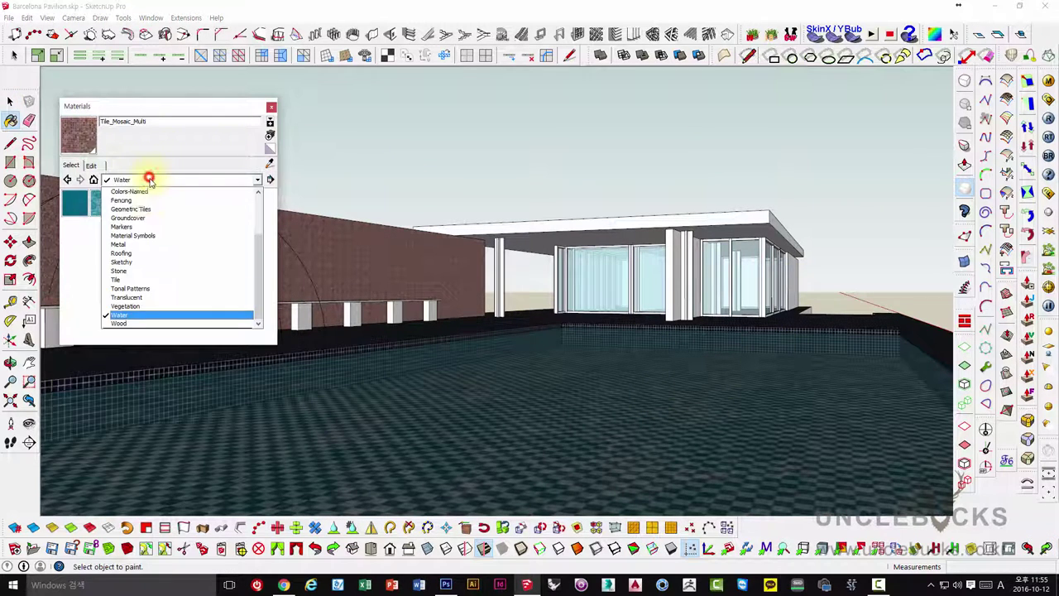
pyautogui.scroll(5, 146, 192)
pyautogui.click(152, 192)
pyautogui.moveTo(103, 106); pyautogui.dragTo(109, 89)
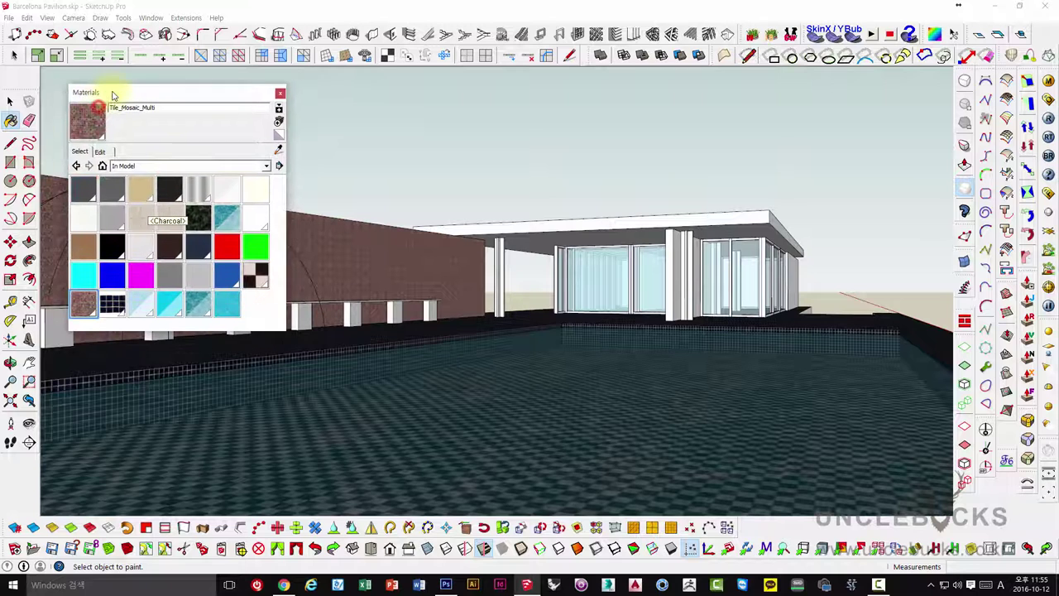
pyautogui.click(205, 329)
# Step: Sample the pool water, purge unused materials, and select Water_Pool_Light
pyautogui.click(274, 145)
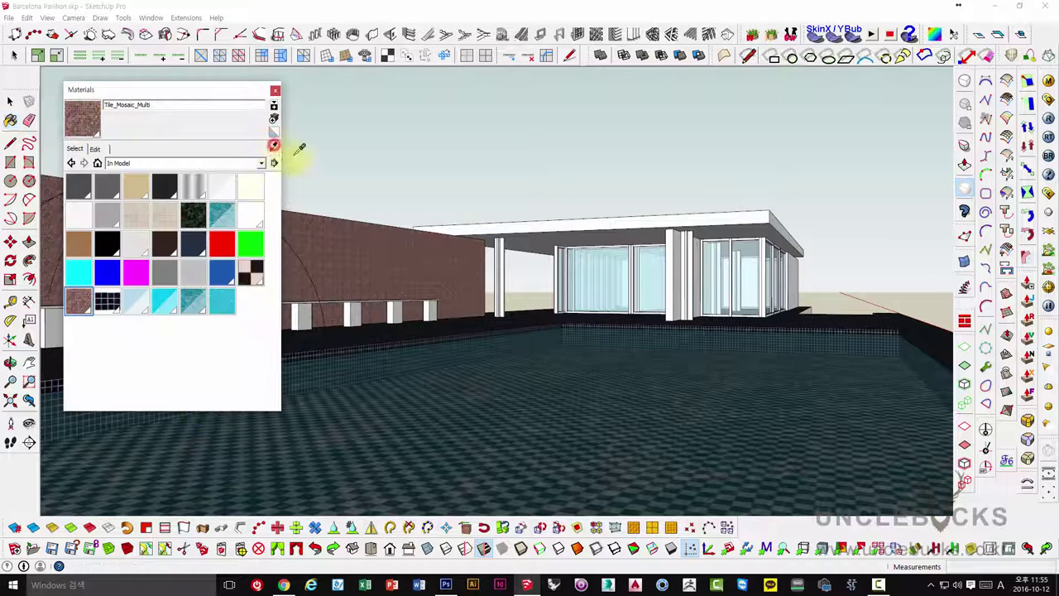
pyautogui.click(570, 378)
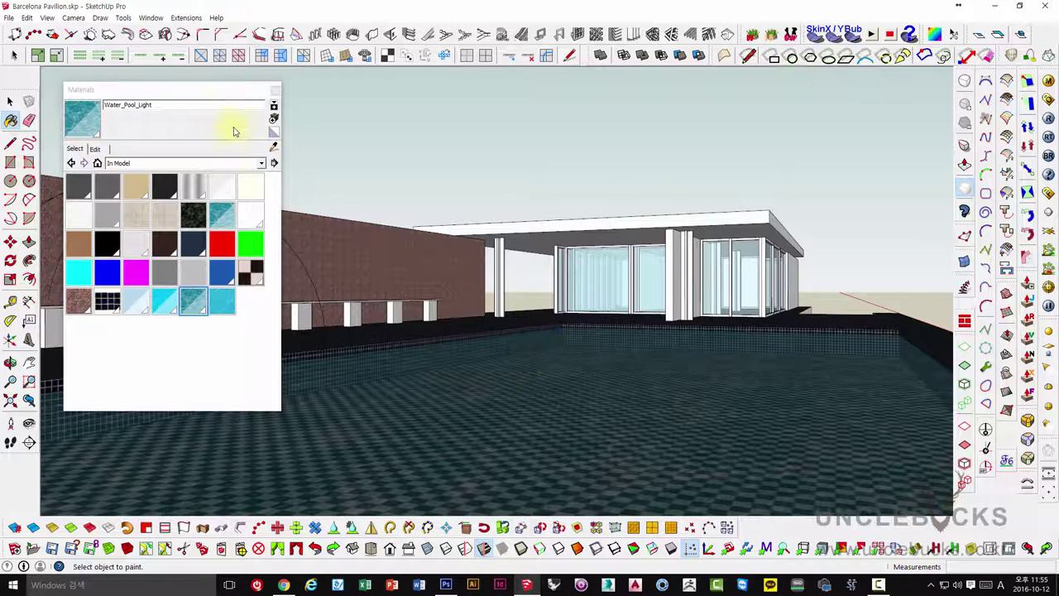
pyautogui.click(274, 162)
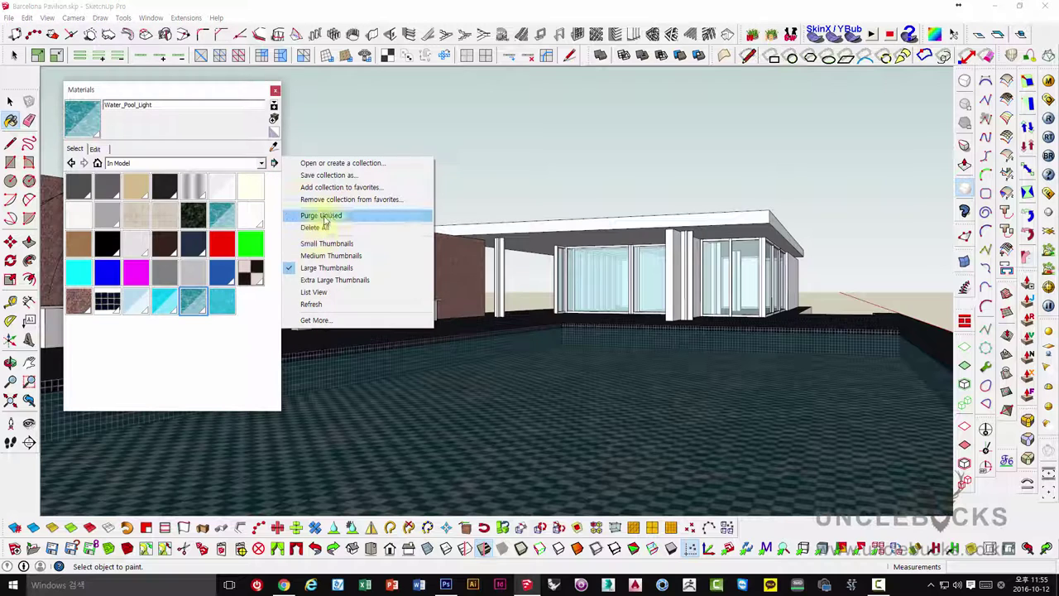
pyautogui.click(323, 216)
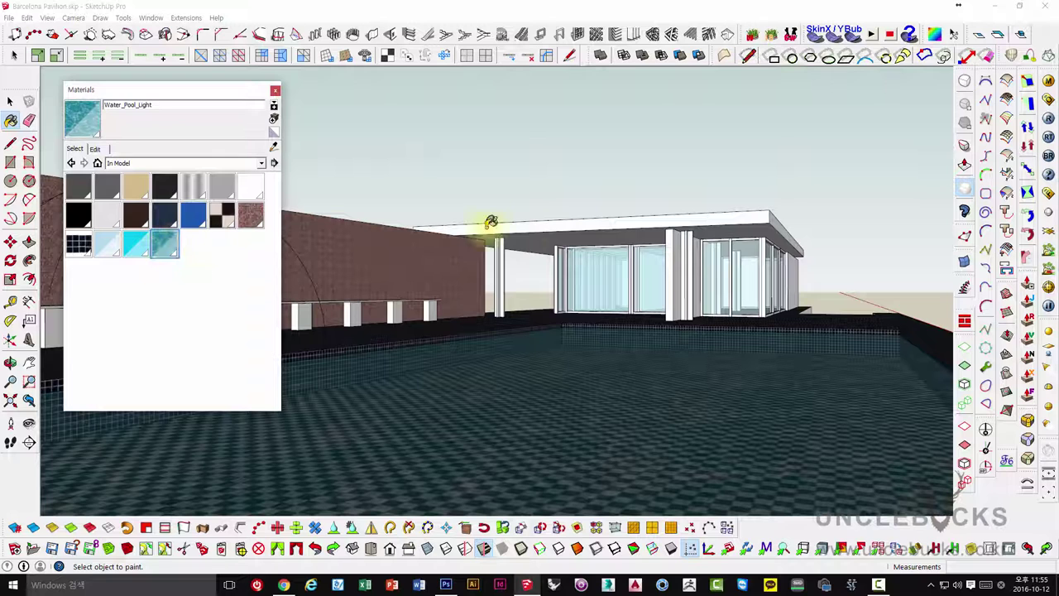
pyautogui.click(166, 247)
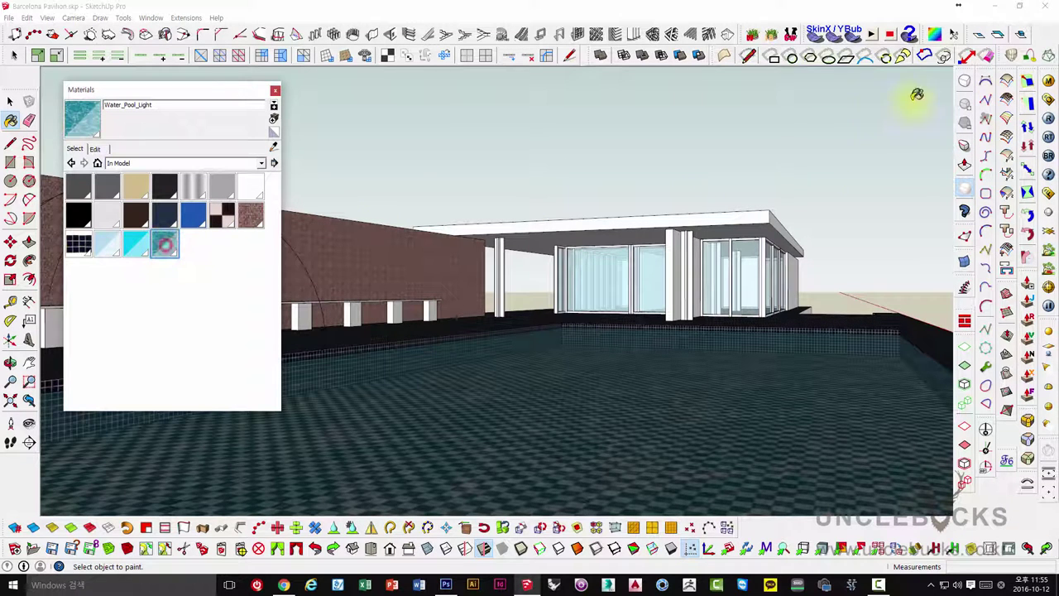
# Step: Add Reflection and Refraction layers to Water_Pool_Light in the V-Ray material editor
pyautogui.click(1048, 81)
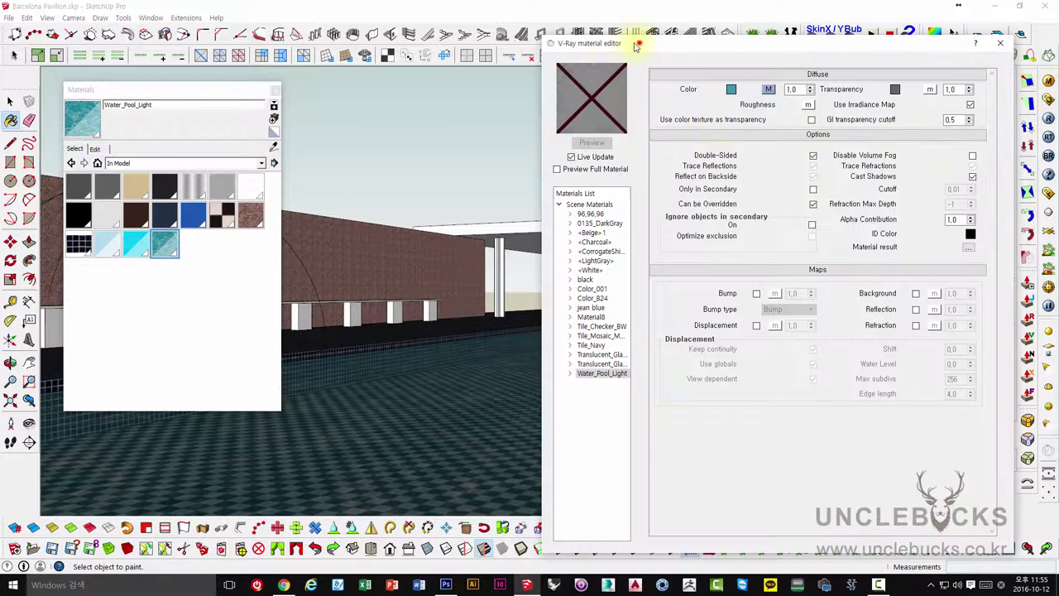
pyautogui.moveTo(636, 46); pyautogui.dragTo(521, 24)
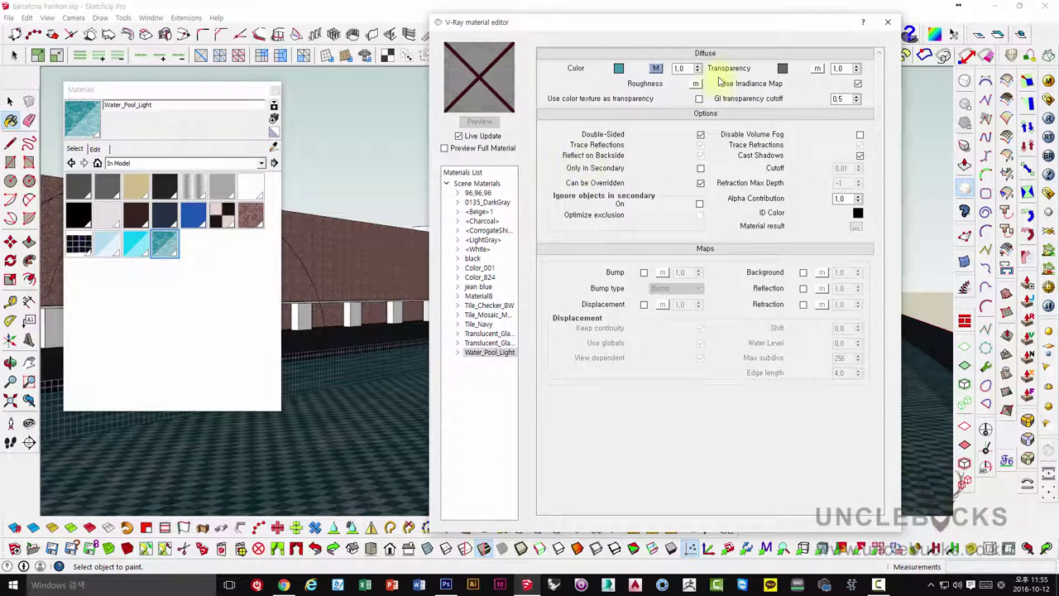
pyautogui.rightClick(482, 354)
pyautogui.moveTo(518, 360)
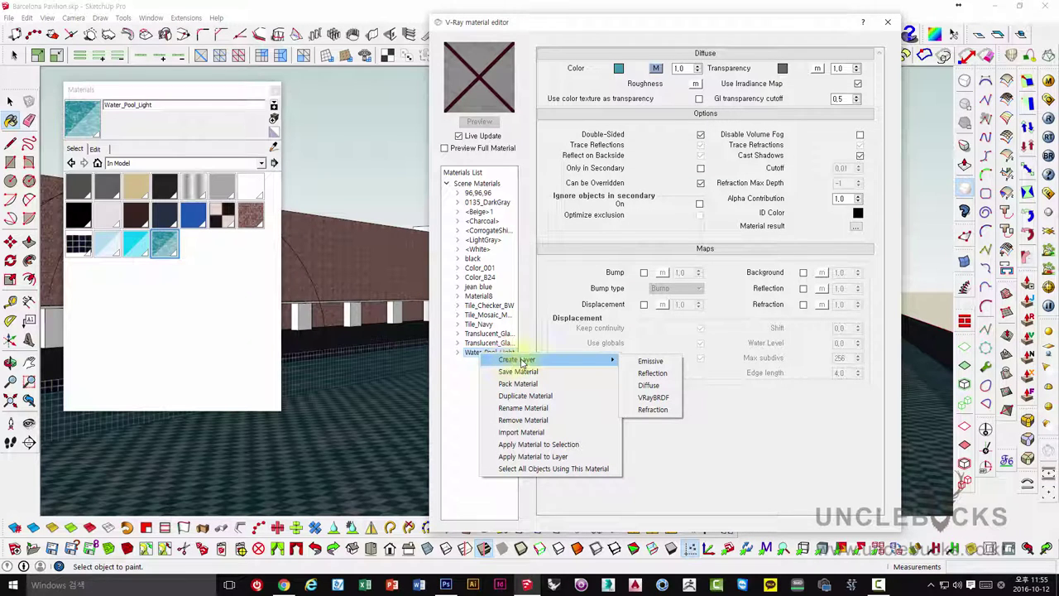
pyautogui.click(644, 363)
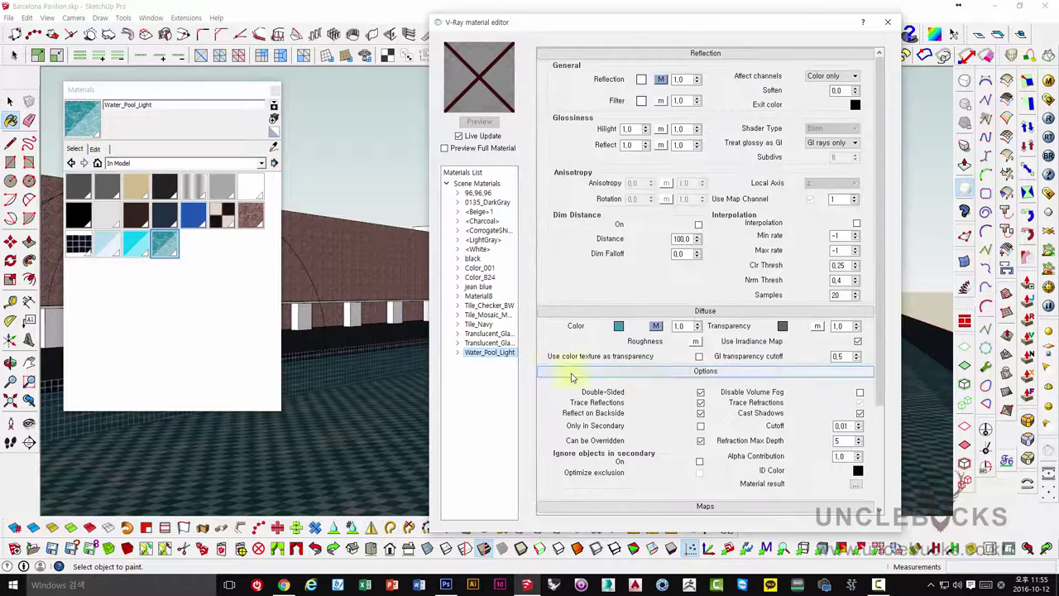
pyautogui.rightClick(484, 353)
pyautogui.moveTo(522, 359)
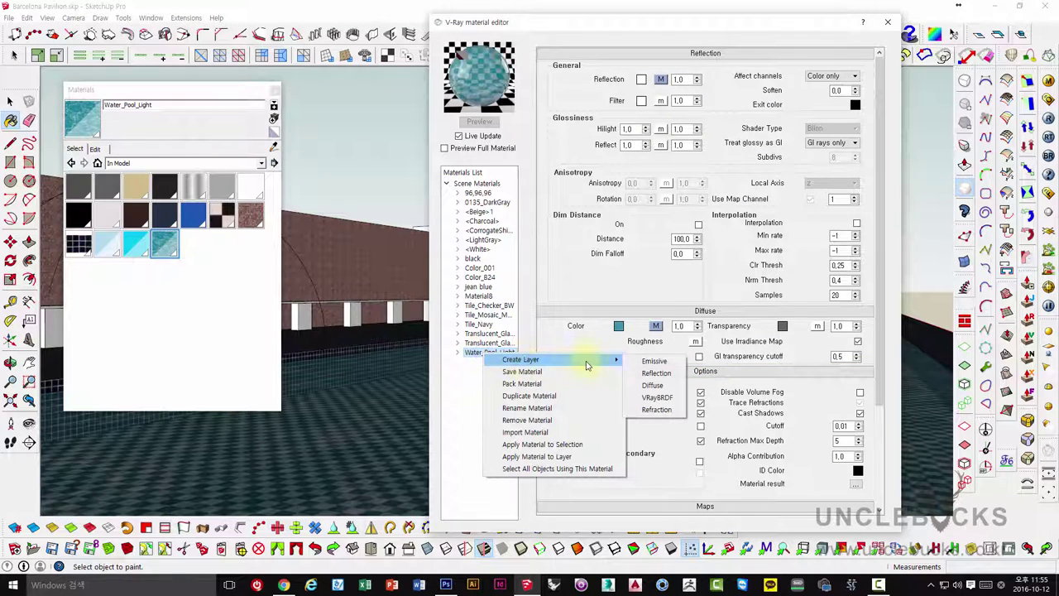
pyautogui.click(653, 410)
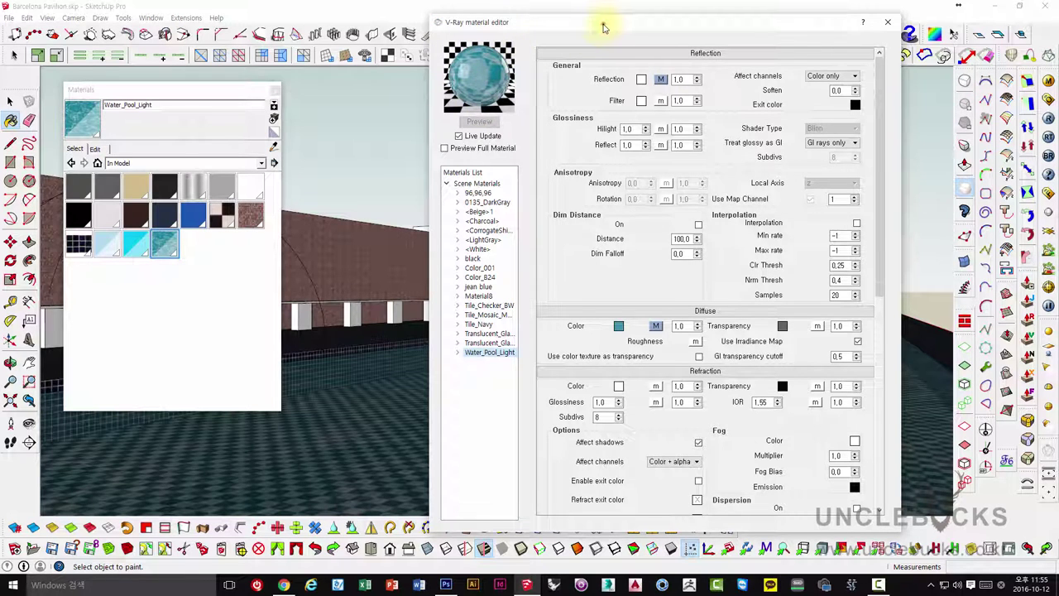
# Step: Set Water_Pool_Light's diffuse transparency colour to white (255, 255, 255)
pyautogui.moveTo(604, 29); pyautogui.dragTo(553, 14)
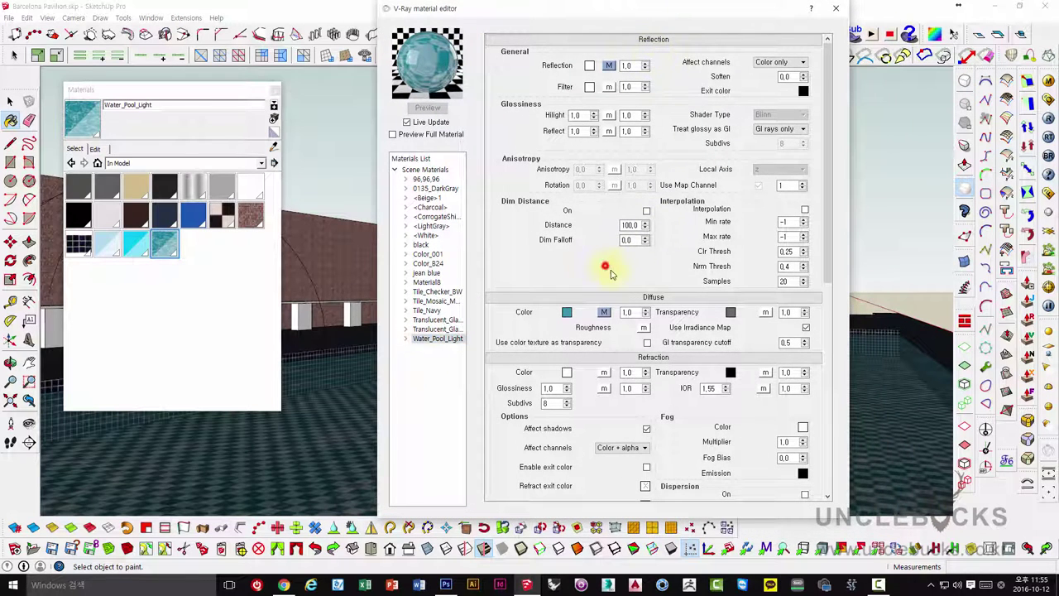
pyautogui.click(731, 313)
pyautogui.moveTo(736, 195); pyautogui.dragTo(738, 181)
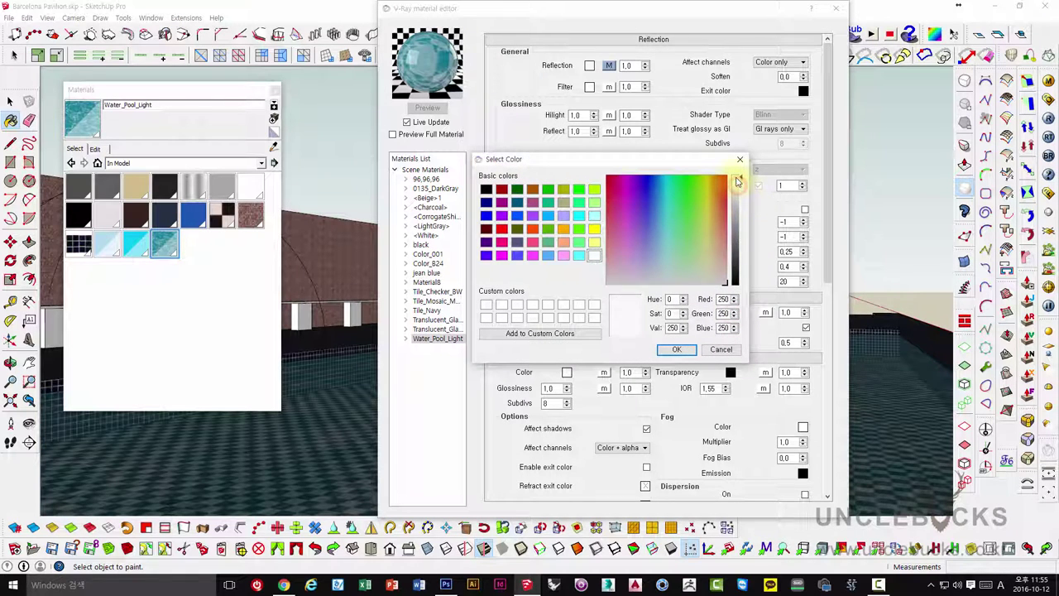
pyautogui.click(679, 350)
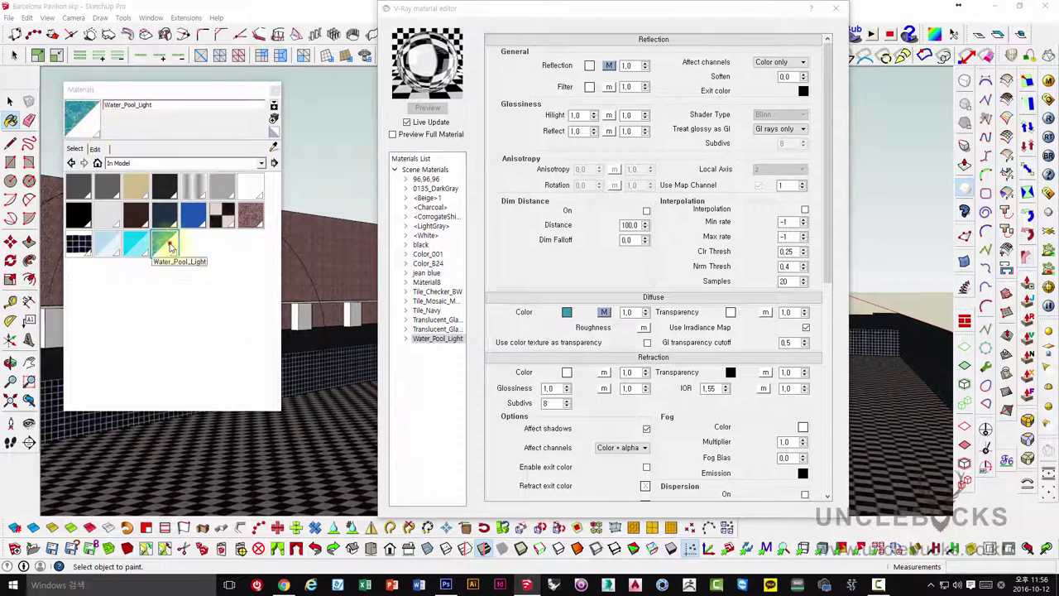
# Step: Turn off the texture image on Water_Pool_Light and tint its colour light blue
pyautogui.doubleClick(168, 244)
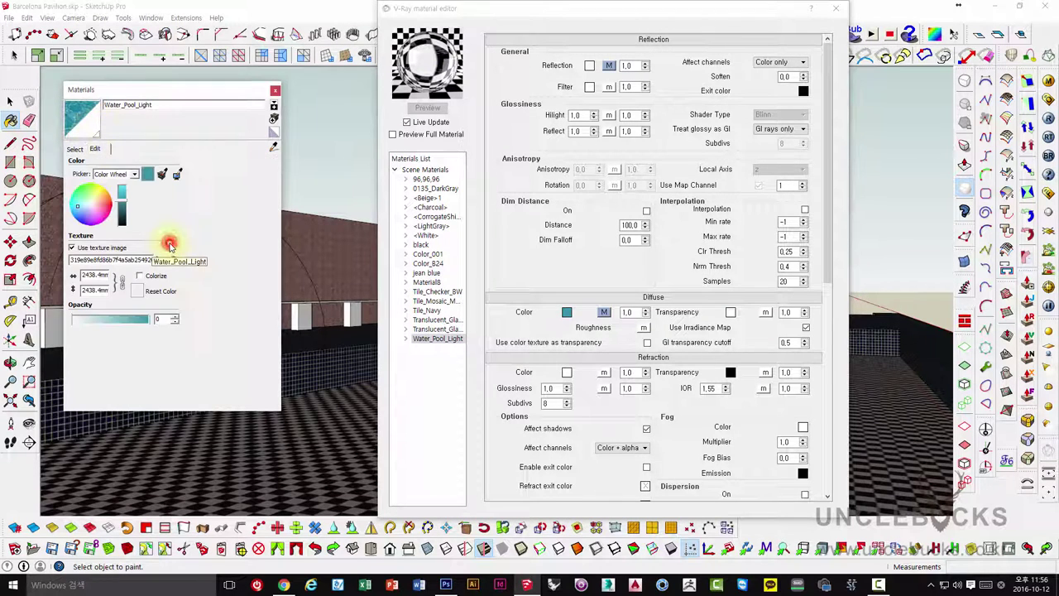
pyautogui.click(72, 247)
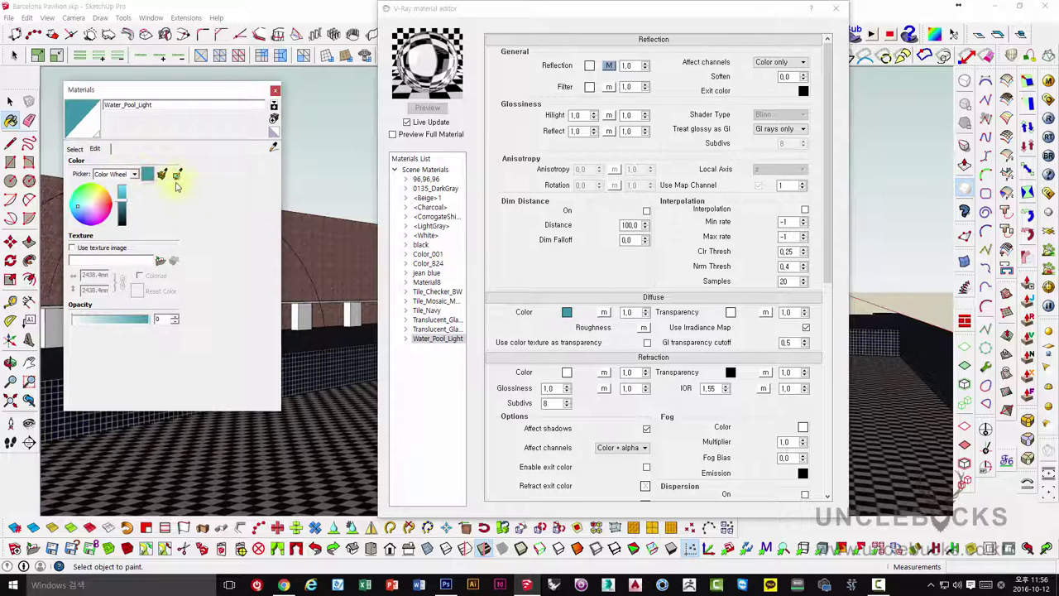
pyautogui.moveTo(121, 202); pyautogui.dragTo(121, 187)
pyautogui.click(91, 205)
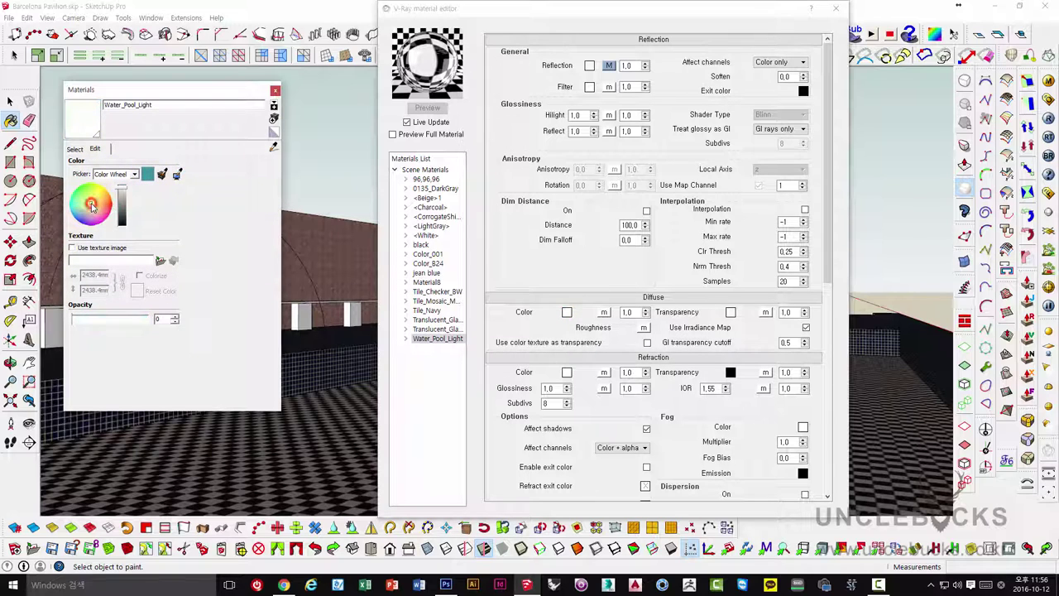
pyautogui.click(86, 205)
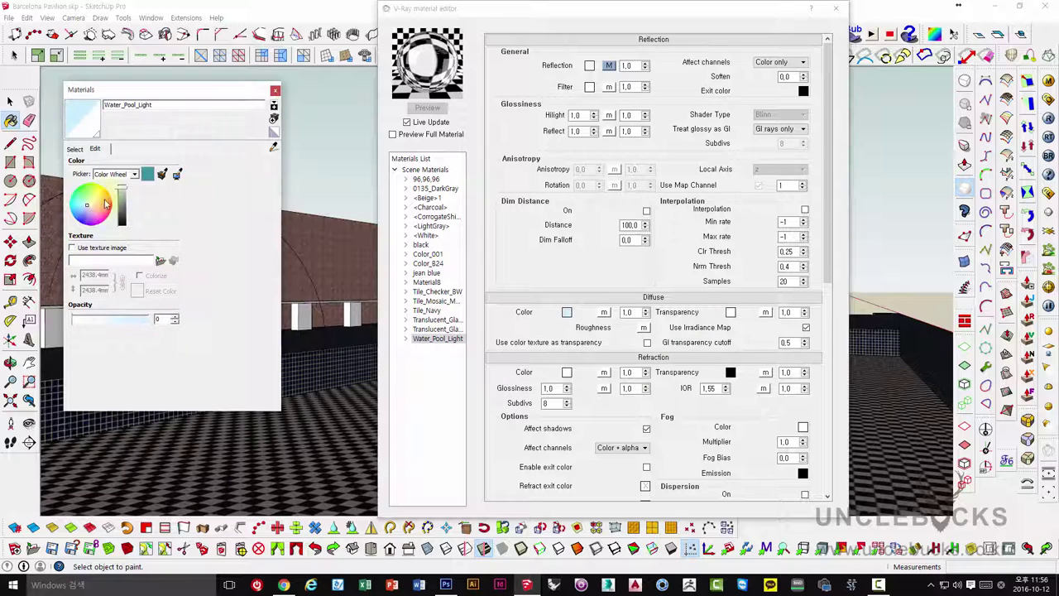
pyautogui.click(276, 90)
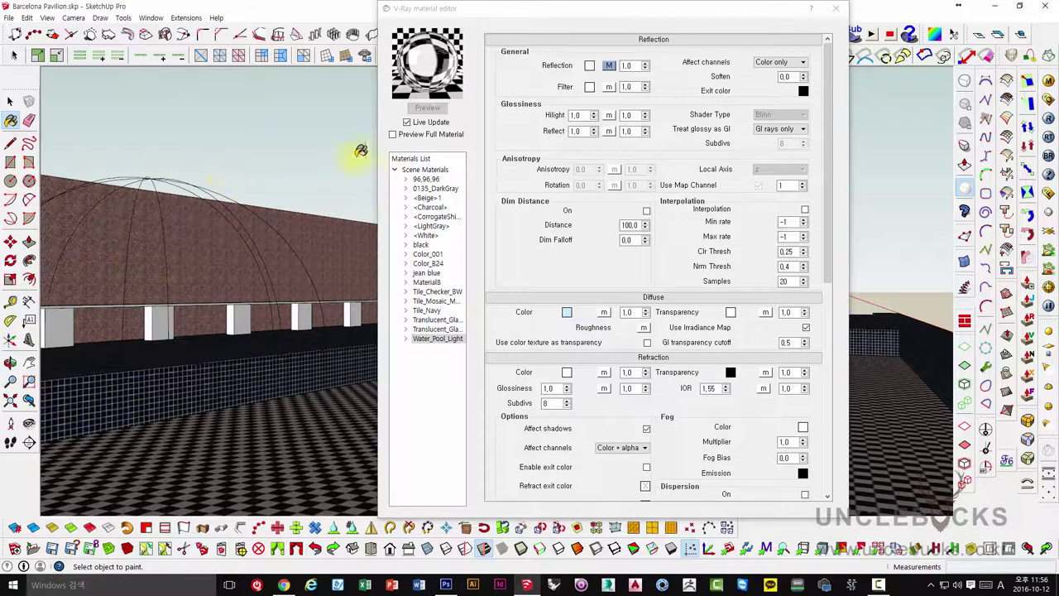
# Step: Return to the V-Ray material editor and scroll down to its Maps section
pyautogui.click(729, 313)
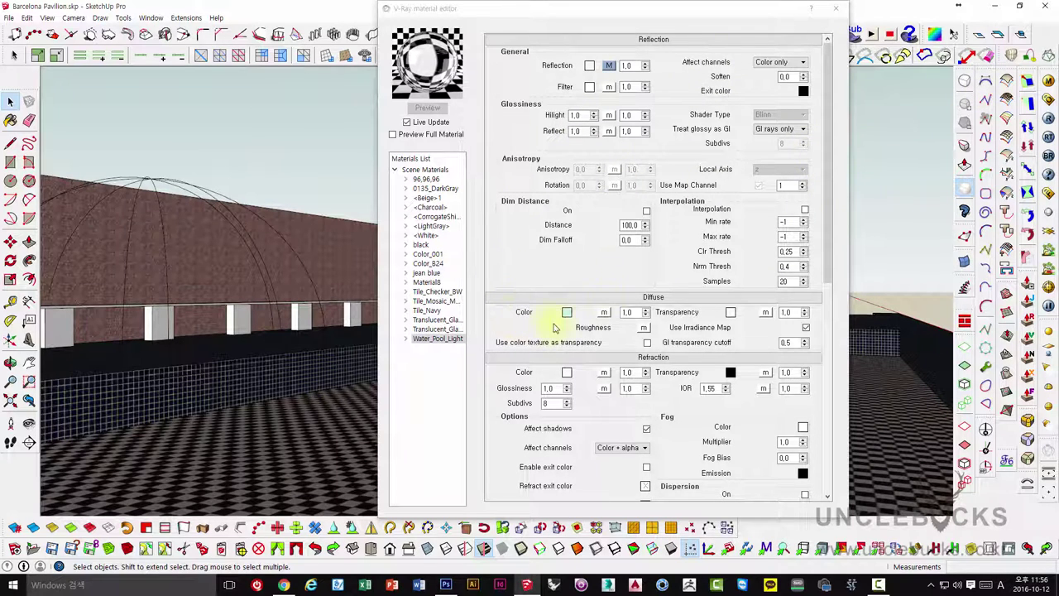
pyautogui.press('b')
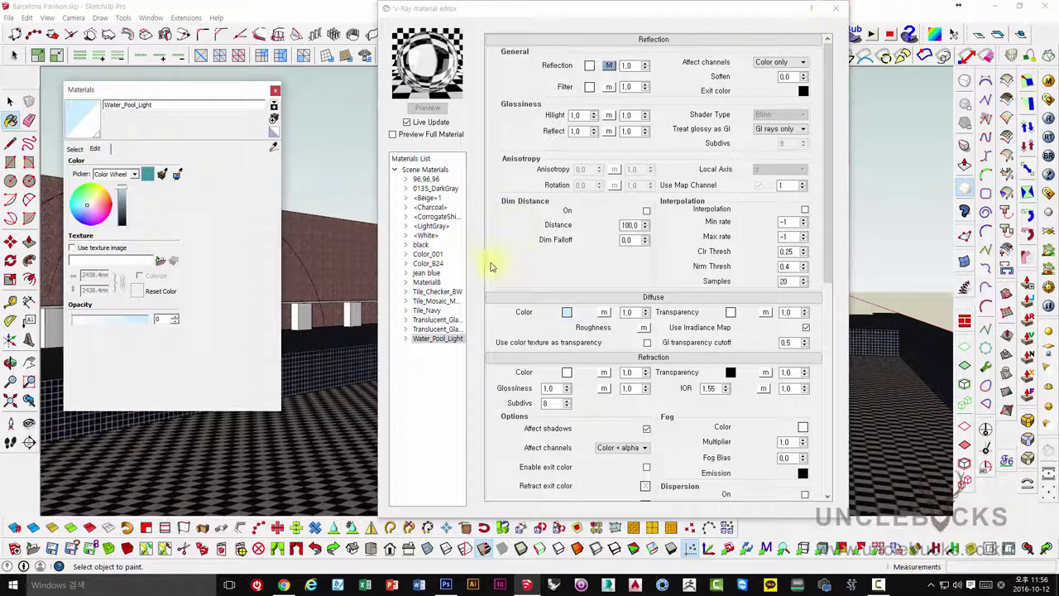
pyautogui.click(524, 263)
pyautogui.scroll(-3, 534, 263)
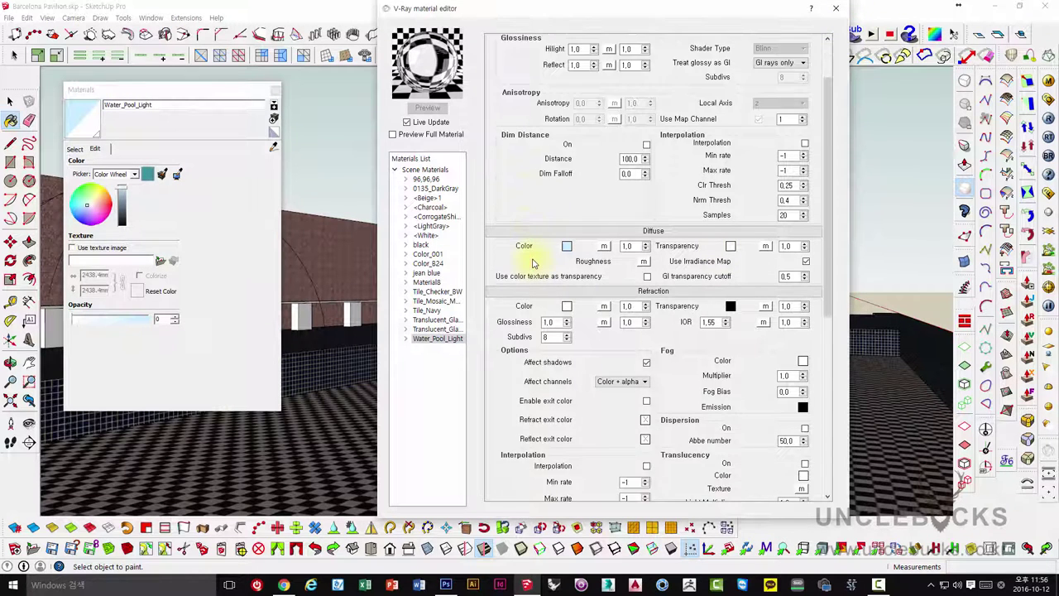
pyautogui.scroll(-2, 536, 263)
pyautogui.scroll(-3, 539, 265)
pyautogui.scroll(-1, 545, 268)
pyautogui.scroll(-1, 544, 268)
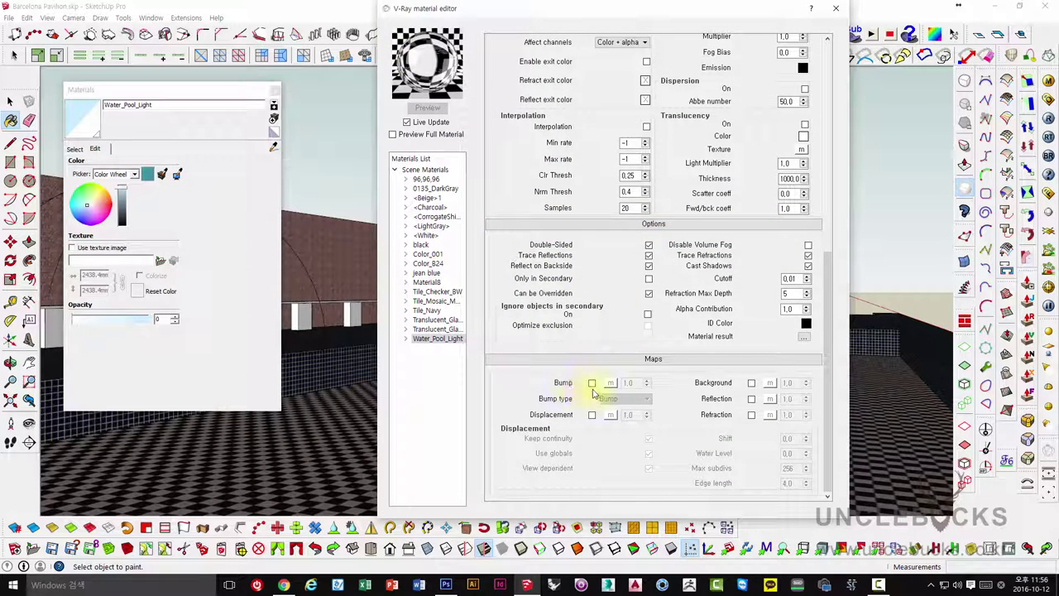
# Step: Enable Bump on the water material and assign a TexNoise texture as its bump map
pyautogui.click(593, 383)
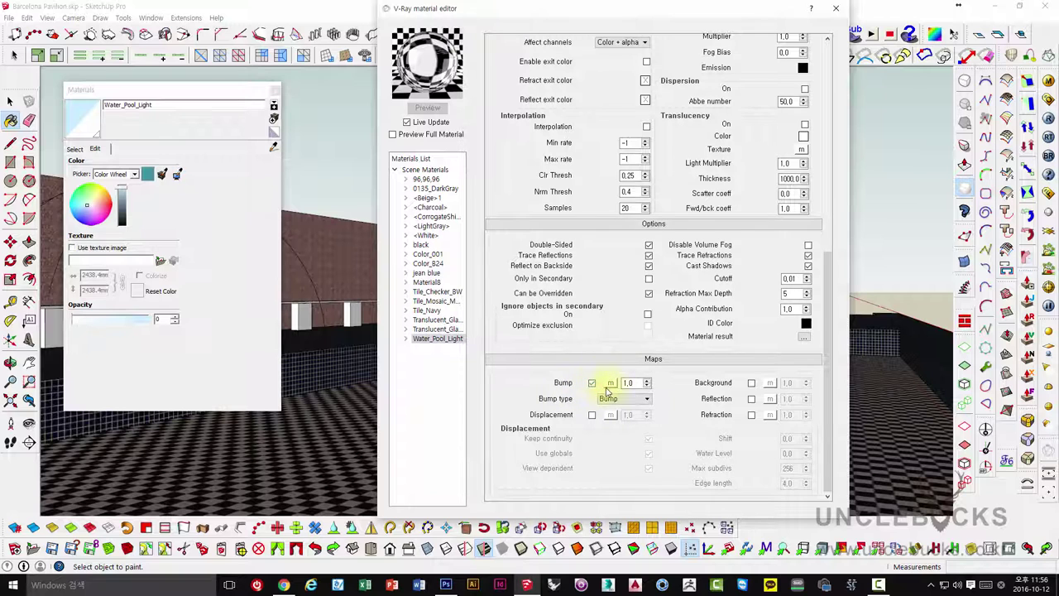
pyautogui.click(611, 383)
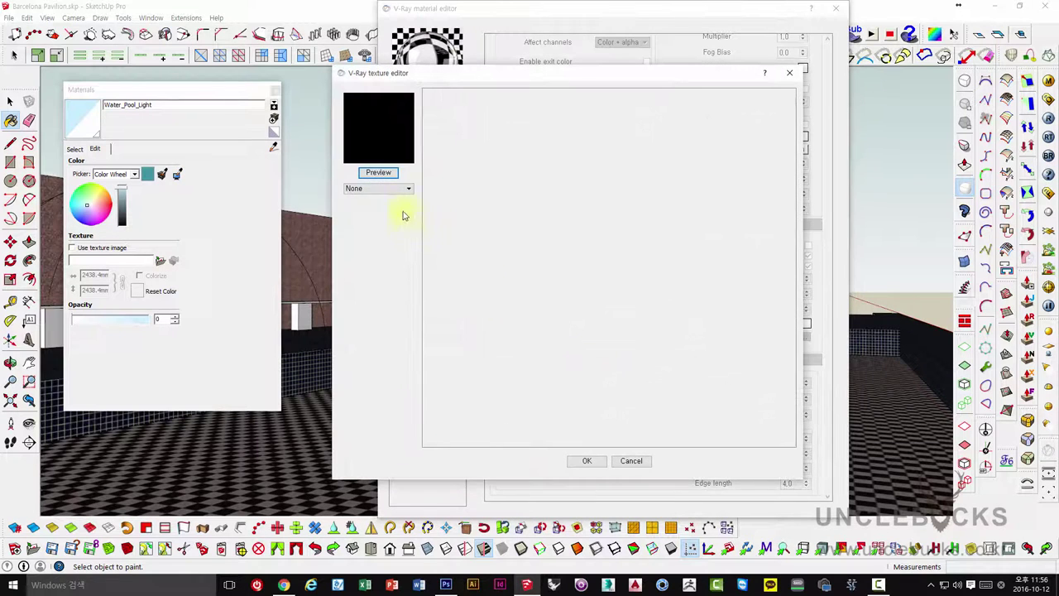
pyautogui.click(385, 190)
pyautogui.scroll(-3, 383, 232)
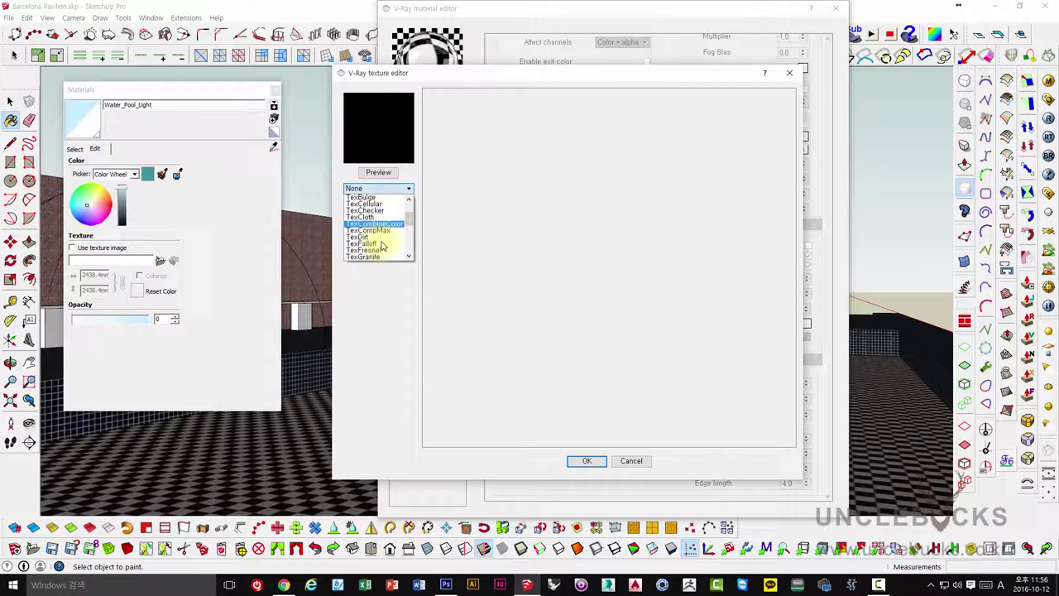
pyautogui.scroll(-3, 382, 240)
pyautogui.scroll(-2, 383, 247)
pyautogui.scroll(-1, 382, 247)
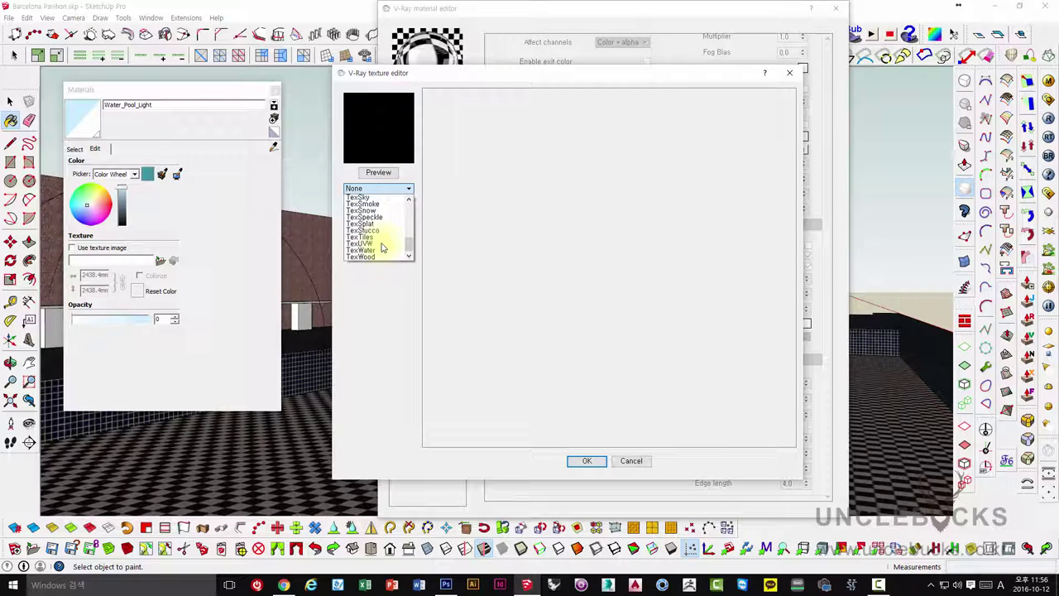
pyautogui.scroll(2, 382, 247)
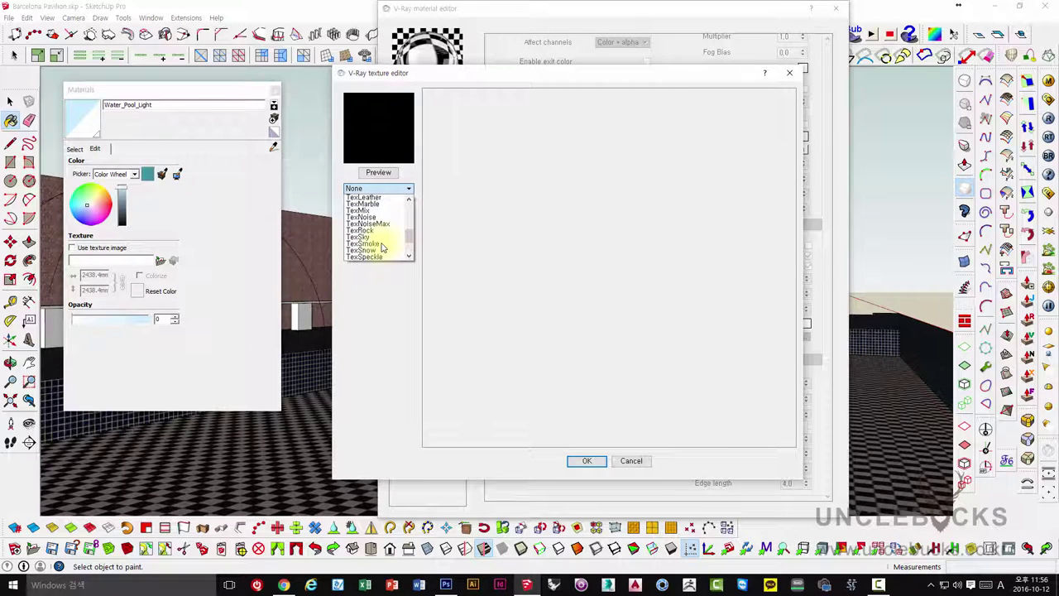
pyautogui.click(386, 217)
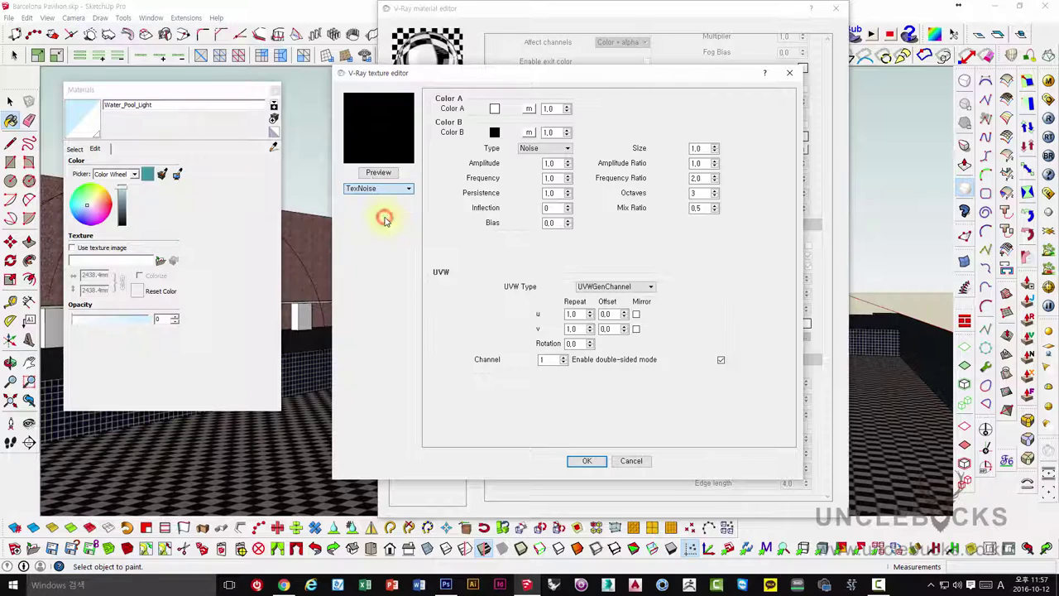
pyautogui.click(381, 173)
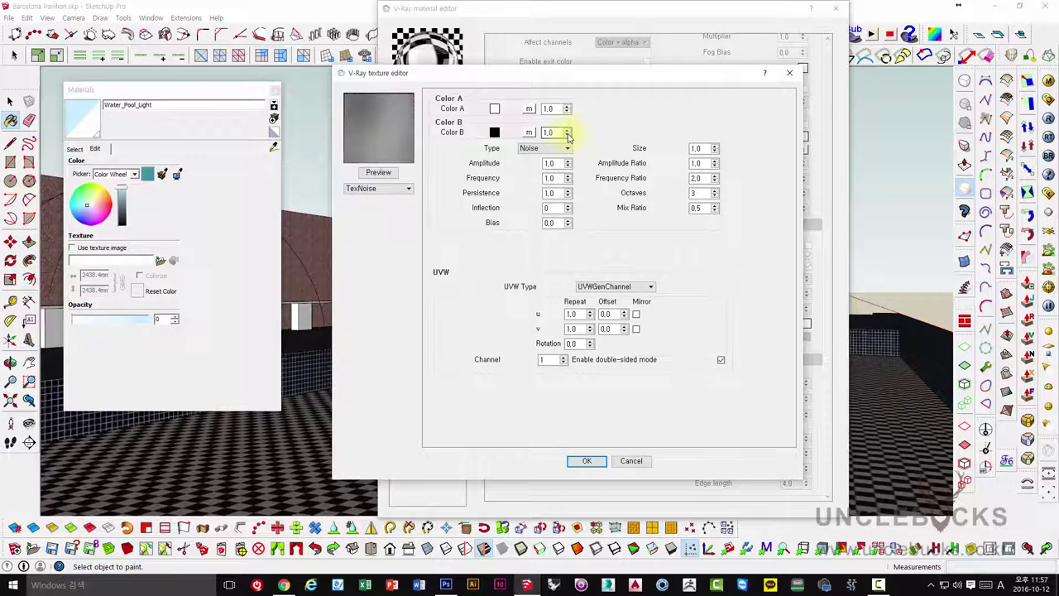
# Step: Keep the UVW mapping type unchanged, then switch the bump texture to TexWater
pyautogui.click(594, 287)
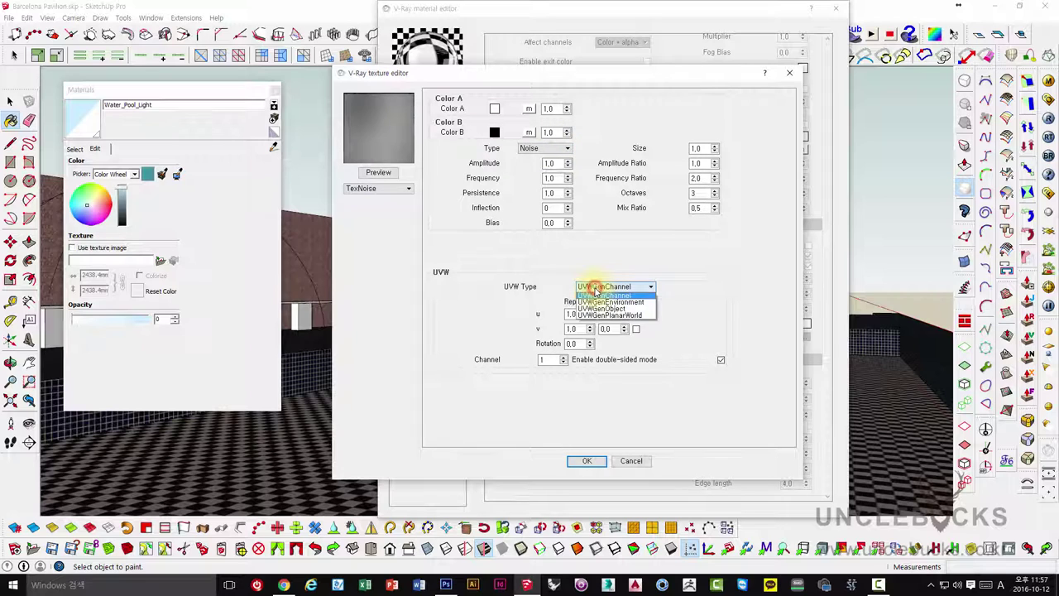
pyautogui.click(509, 270)
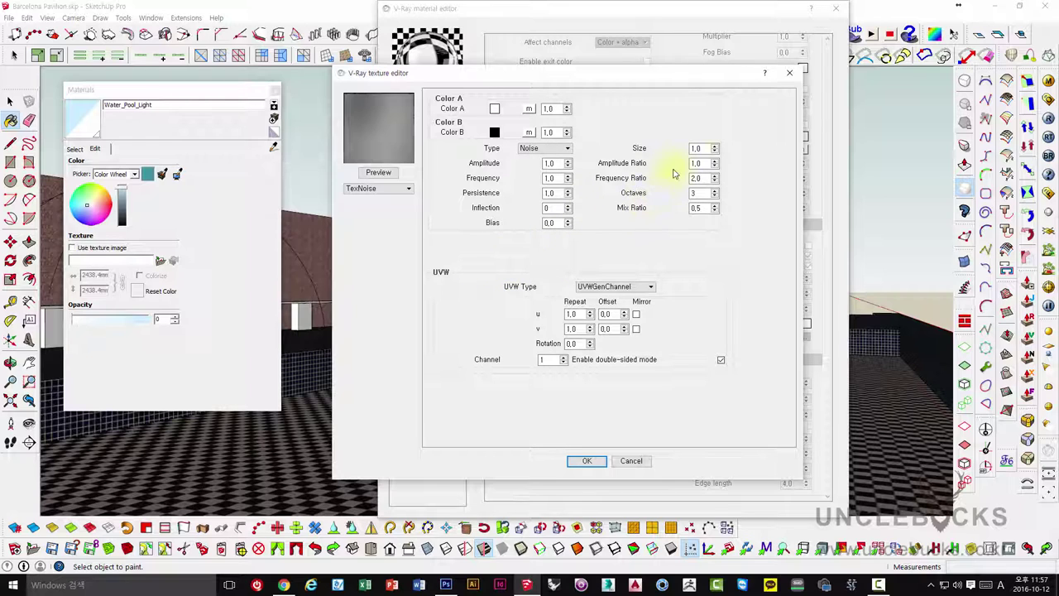
pyautogui.moveTo(704, 148); pyautogui.dragTo(661, 148)
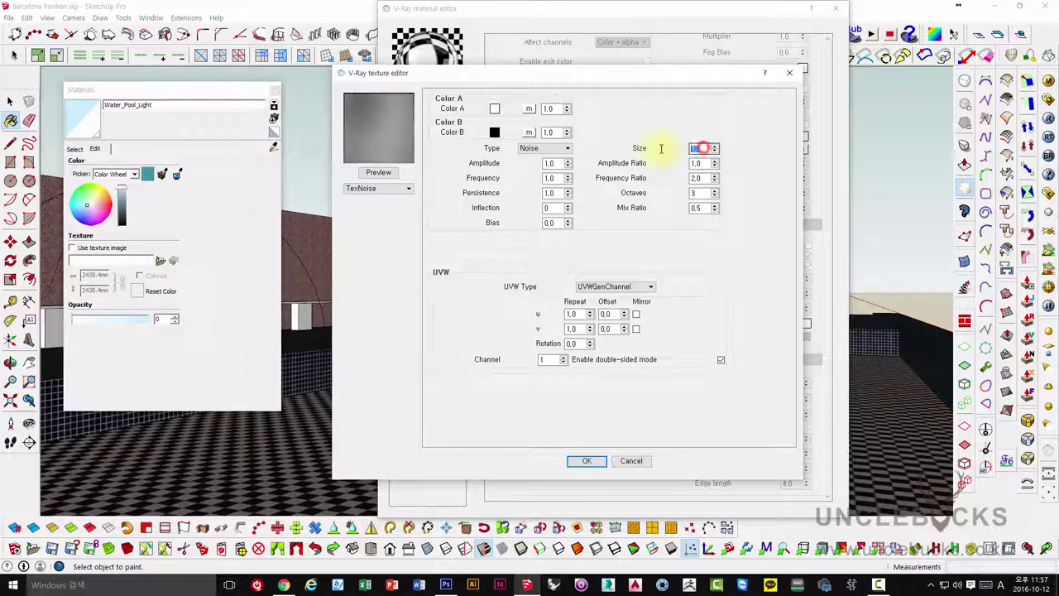
pyautogui.click(373, 190)
pyautogui.scroll(-2, 379, 219)
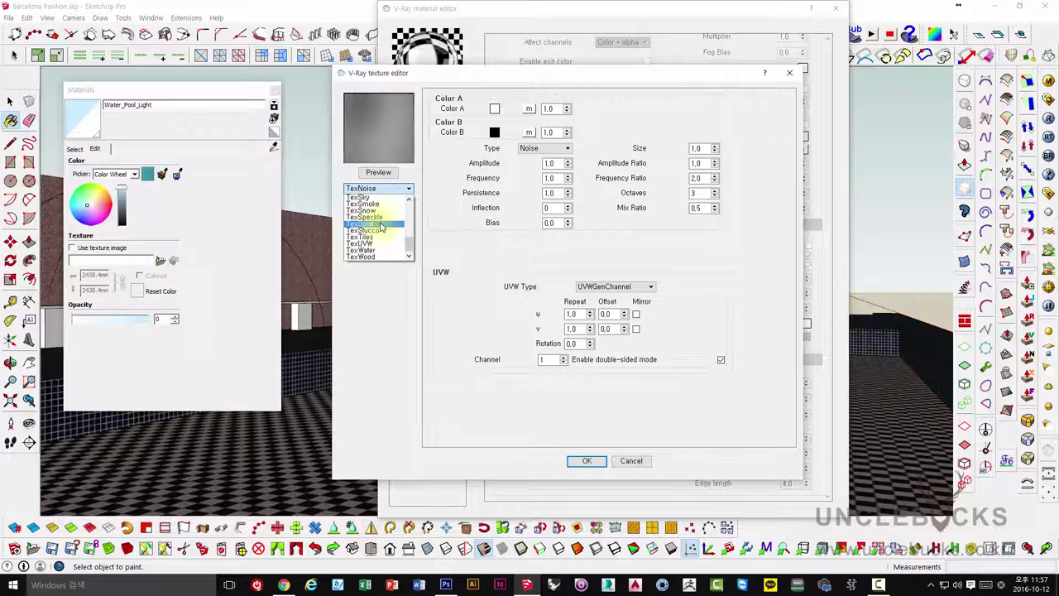
pyautogui.click(374, 250)
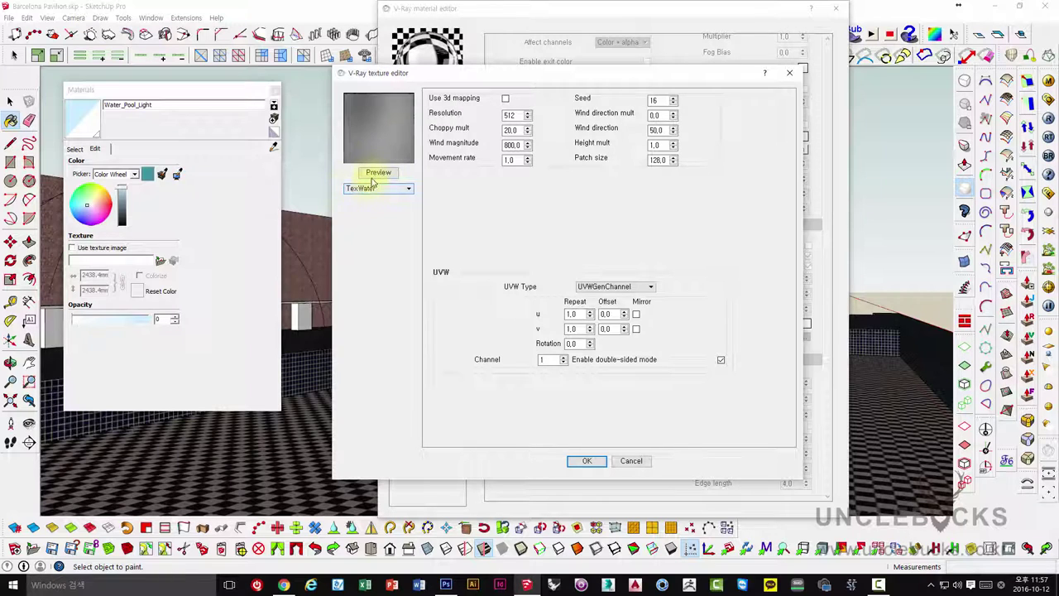
# Step: Preview the TexWater texture with u/v repeats of 2, then 1.5
pyautogui.click(377, 172)
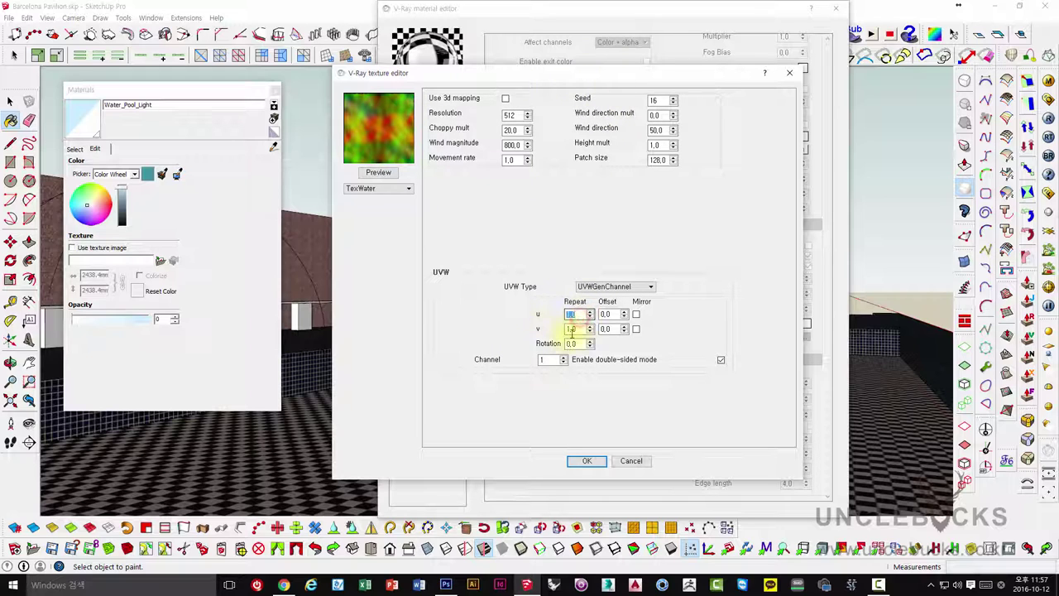
pyautogui.click(573, 328)
pyautogui.click(579, 314)
pyautogui.write('2')
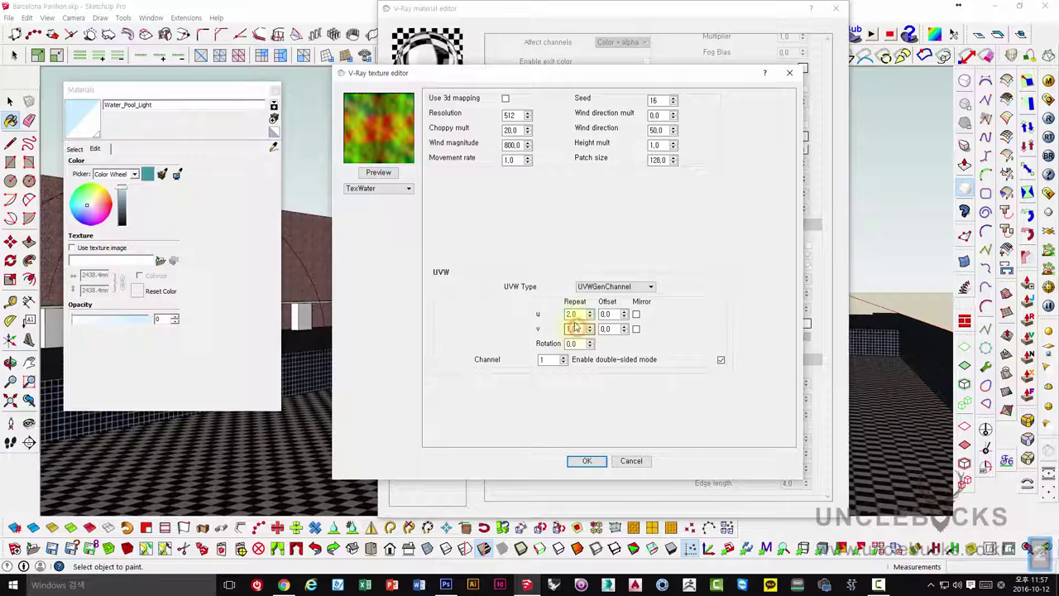
pyautogui.click(378, 172)
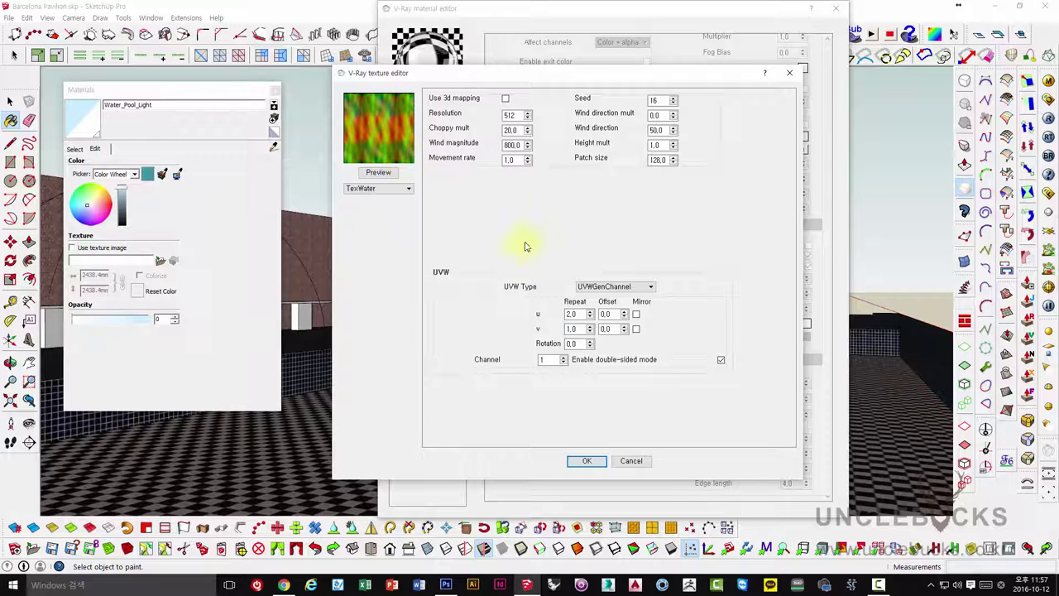
pyautogui.write('2')
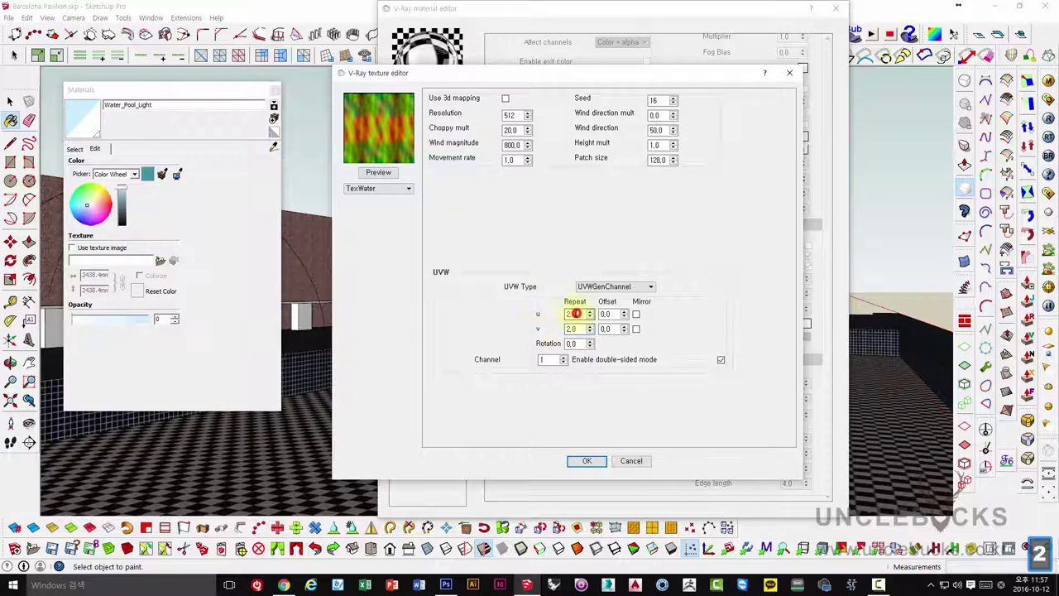
pyautogui.click(378, 172)
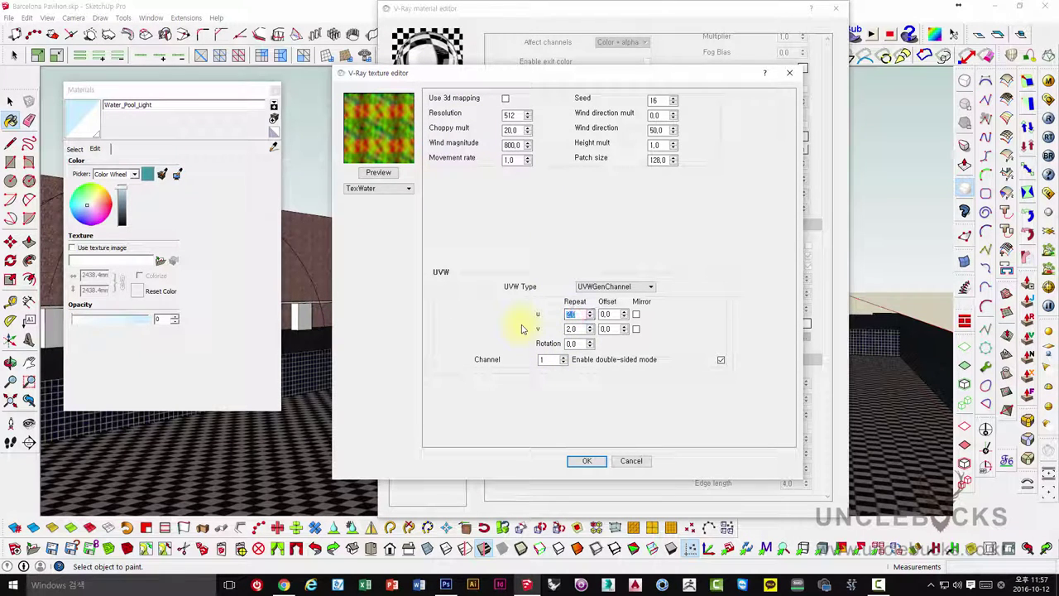
pyautogui.write('1.5')
pyautogui.press('Tab')
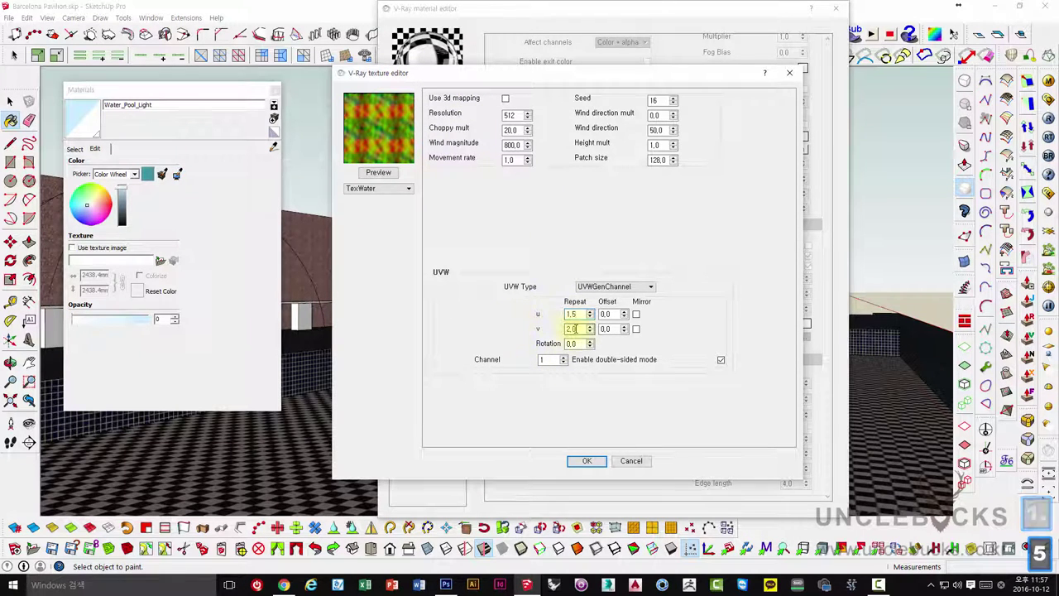
pyautogui.write('1')
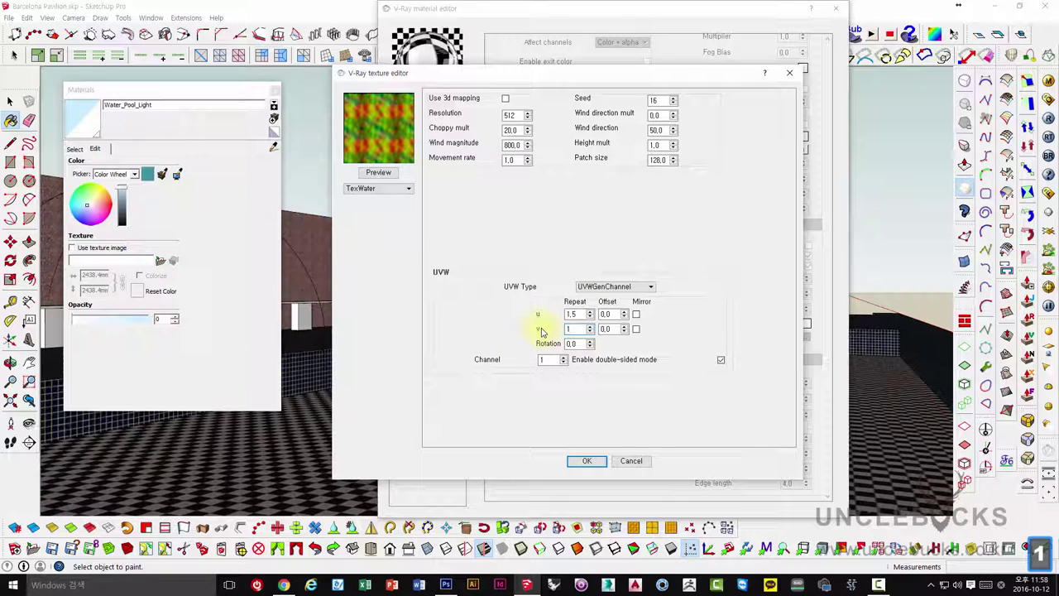
pyautogui.write('.5')
pyautogui.click(385, 173)
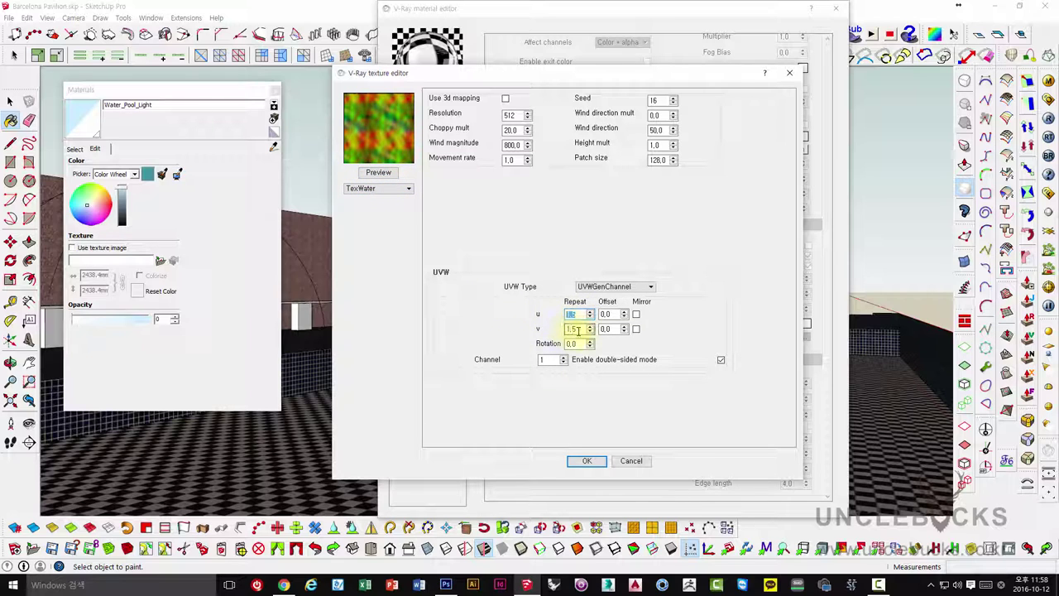
# Step: Set u and v repeat to 1 and rotation to 30 degrees, then preview
pyautogui.write('1')
pyautogui.click(575, 328)
pyautogui.write('1')
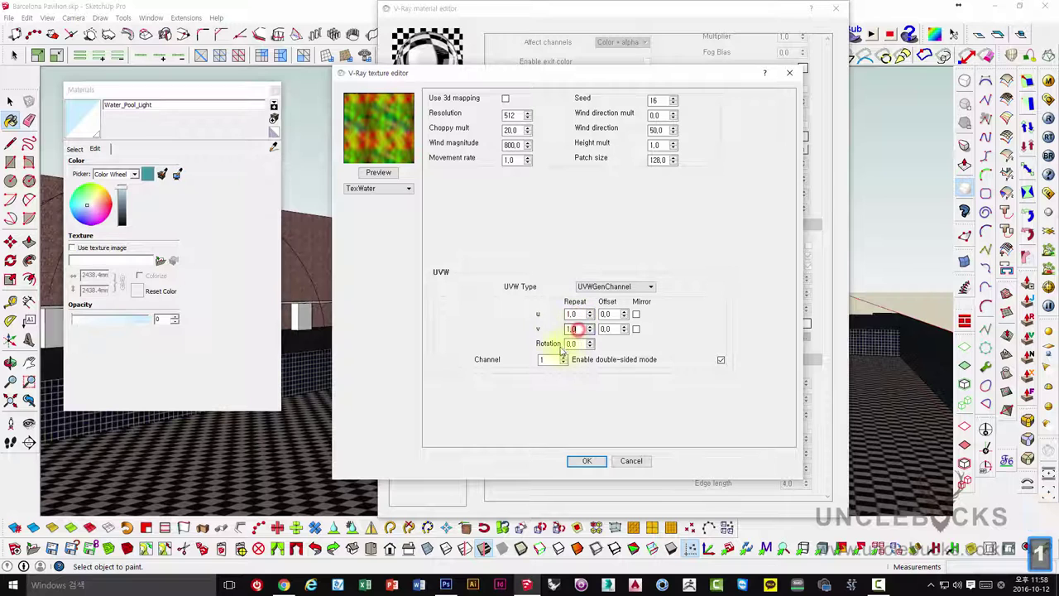
pyautogui.click(378, 172)
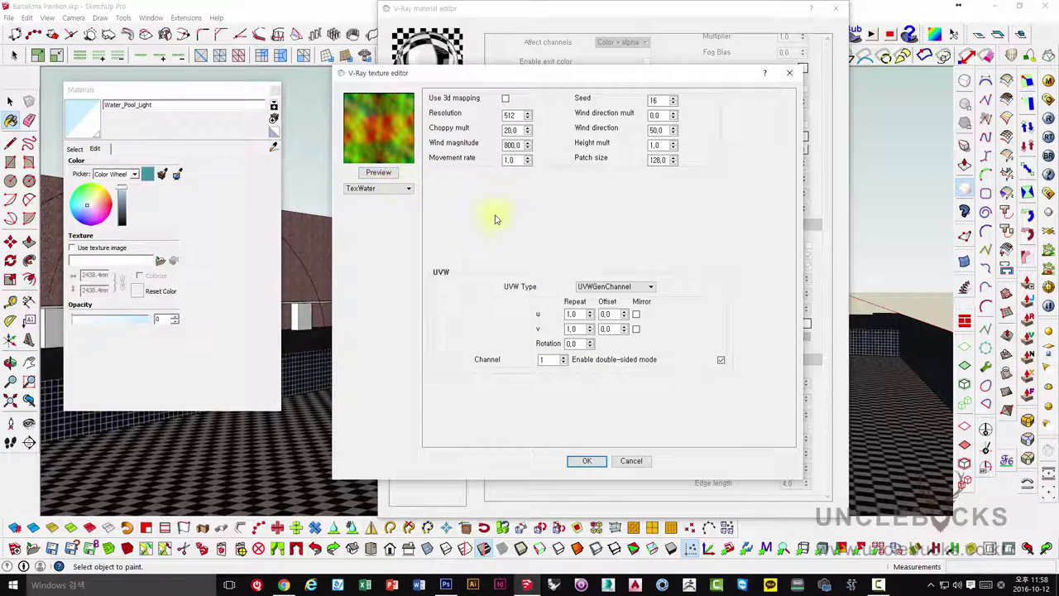
pyautogui.doubleClick(581, 342)
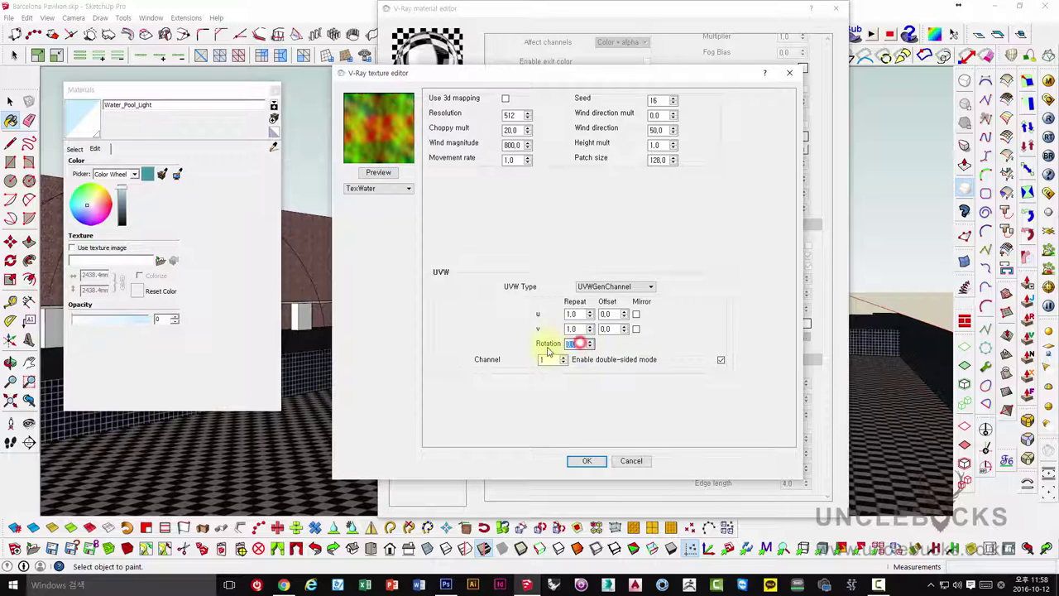
pyautogui.write('30')
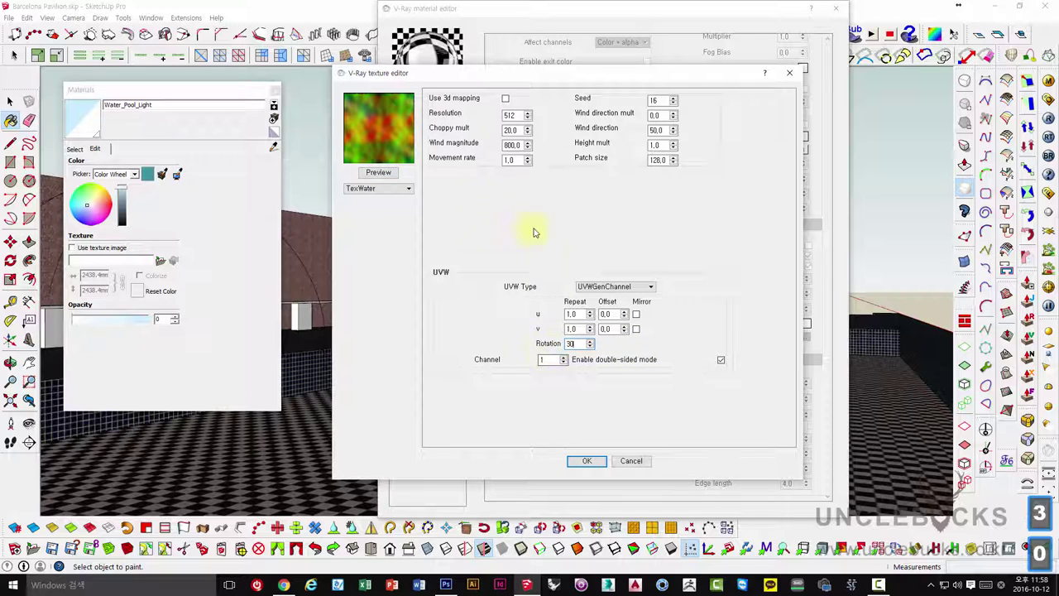
pyautogui.click(385, 173)
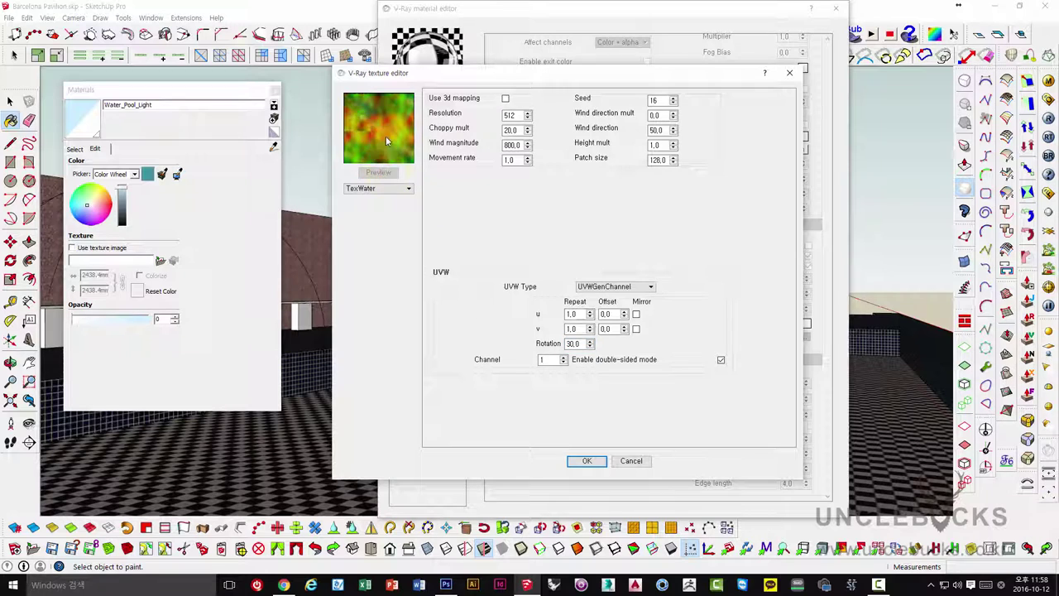
pyautogui.click(380, 173)
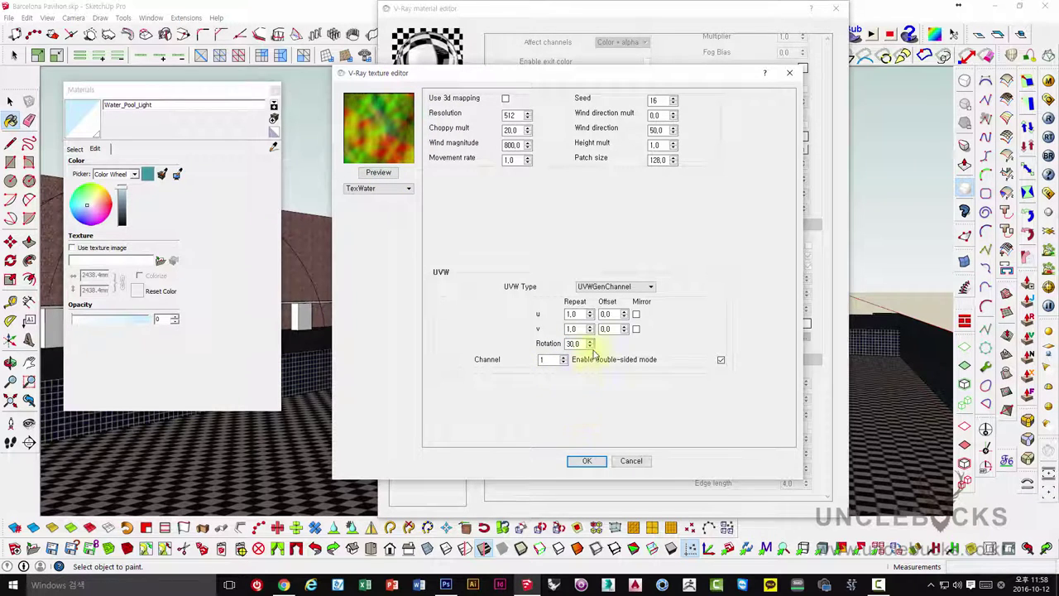
pyautogui.click(378, 173)
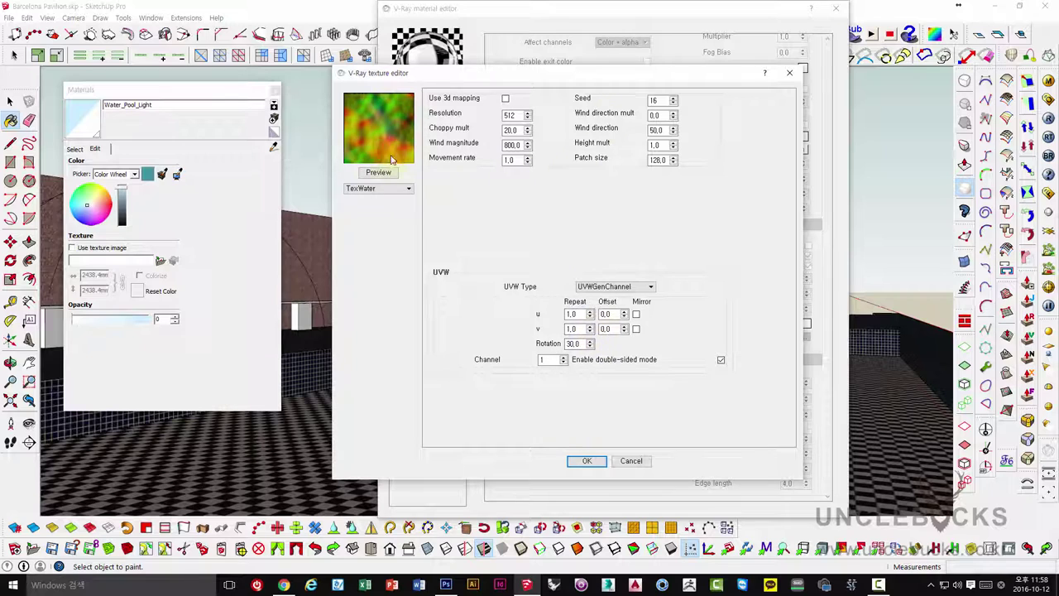
# Step: Check the TexWater wind direction value and confirm the texture settings
pyautogui.click(586, 461)
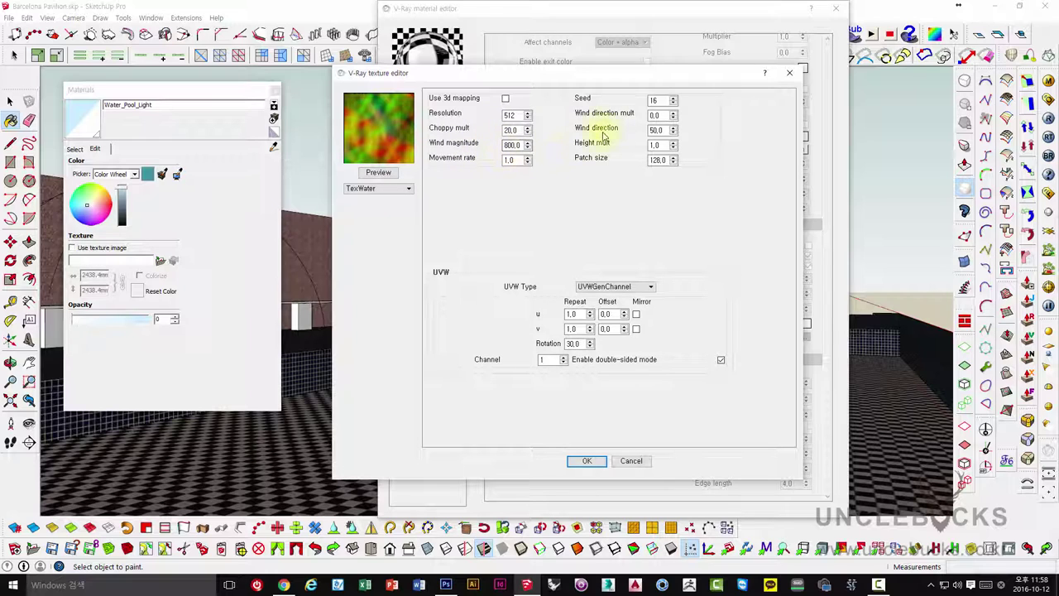
pyautogui.click(667, 118)
pyautogui.doubleClick(664, 130)
pyautogui.click(592, 461)
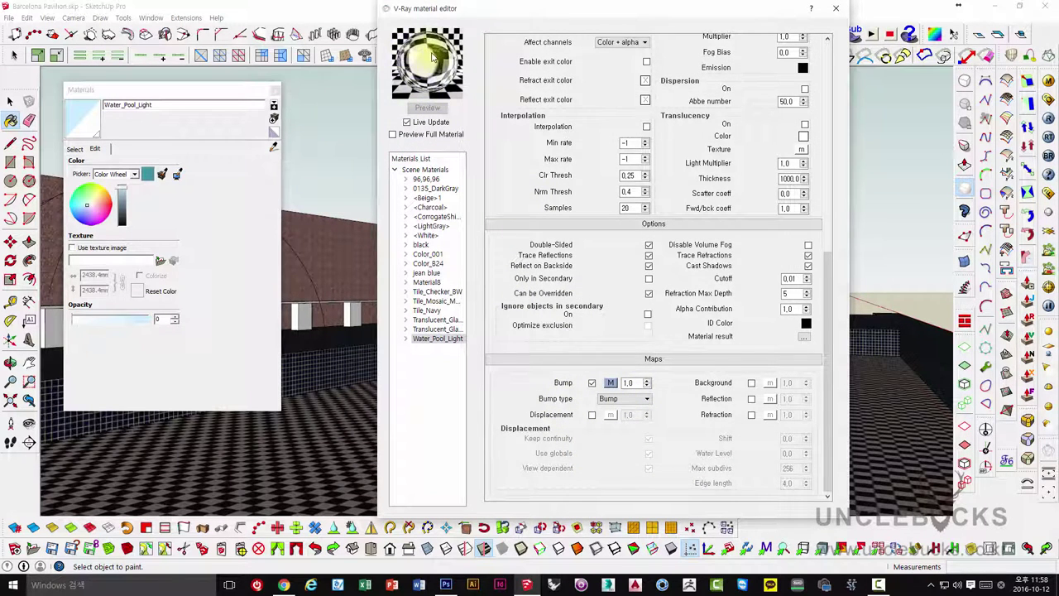
# Step: Set the bump amount to 2.0 after trying 5, then close the V-Ray material editor
pyautogui.doubleClick(629, 382)
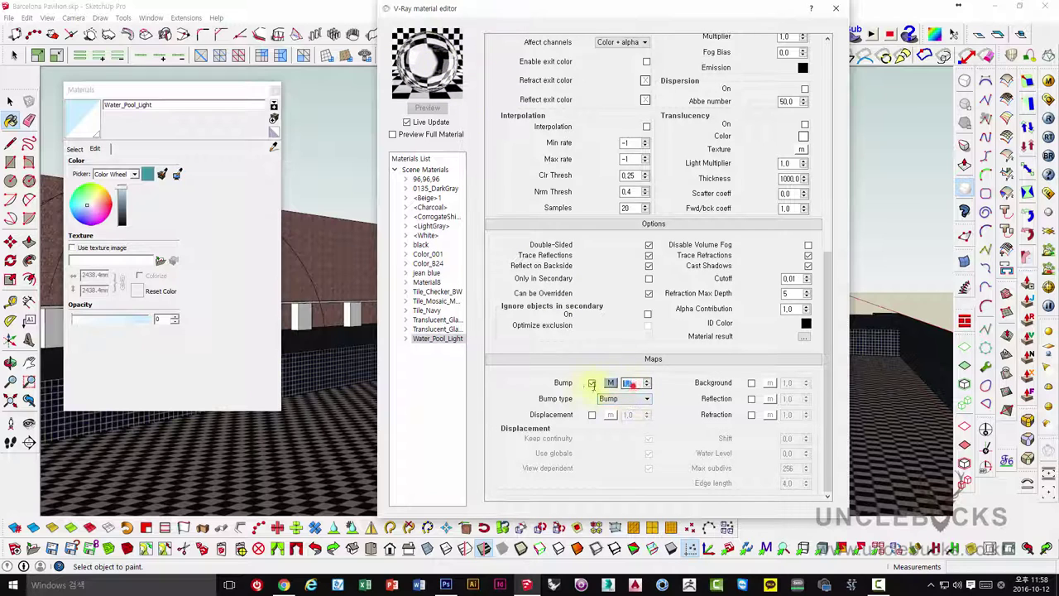
pyautogui.write('5')
pyautogui.press('Return')
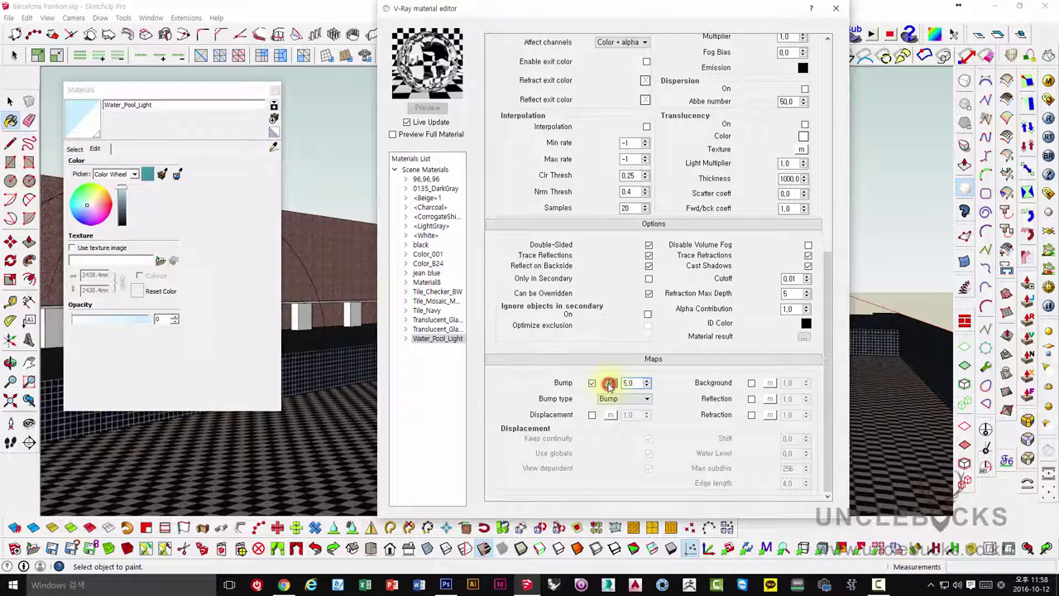
pyautogui.click(609, 385)
pyautogui.click(377, 173)
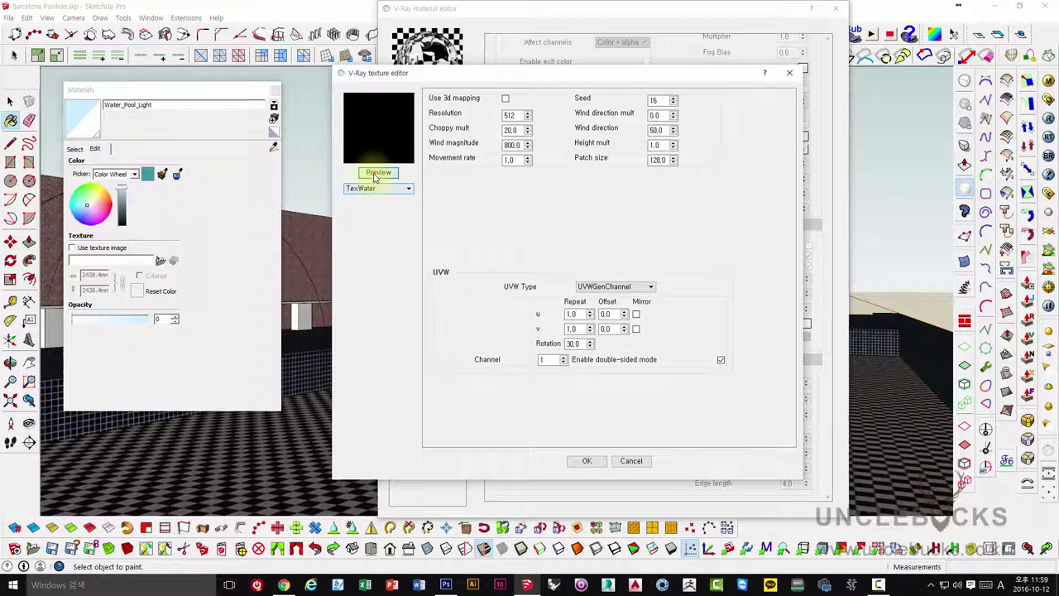
pyautogui.click(587, 461)
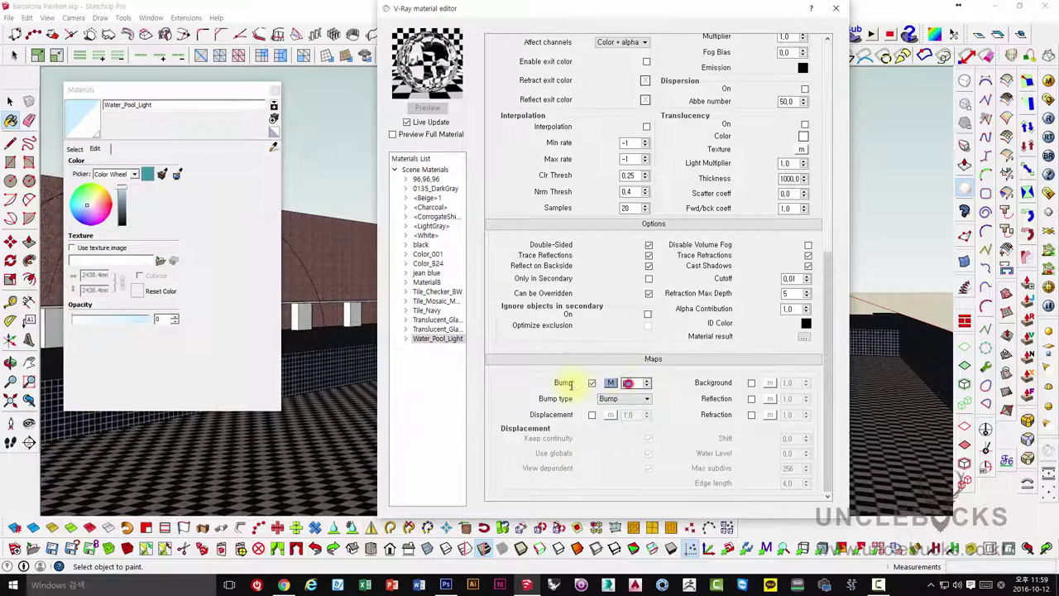
pyautogui.write('2')
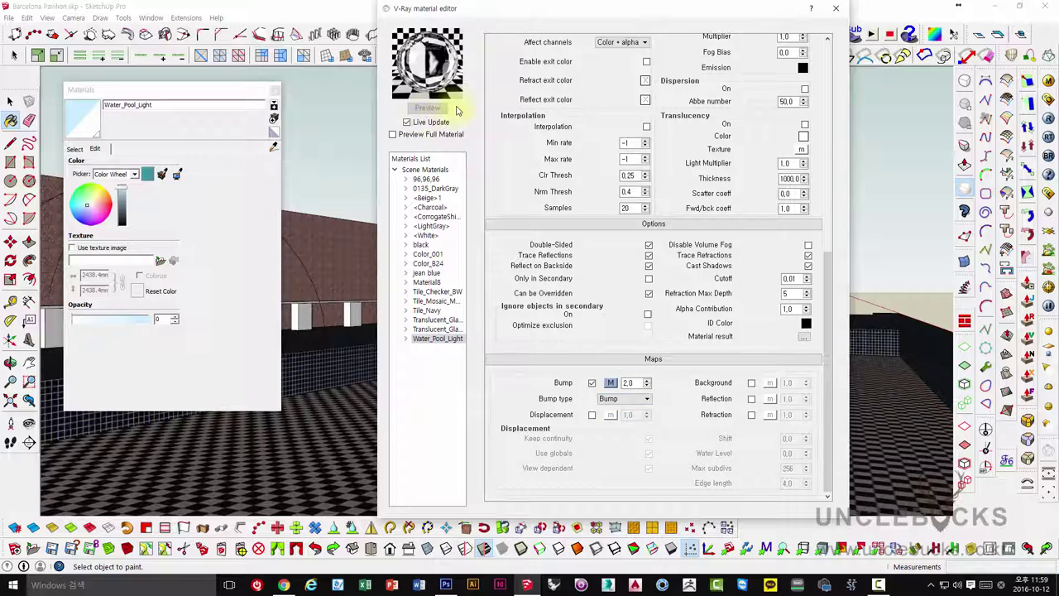
pyautogui.click(836, 10)
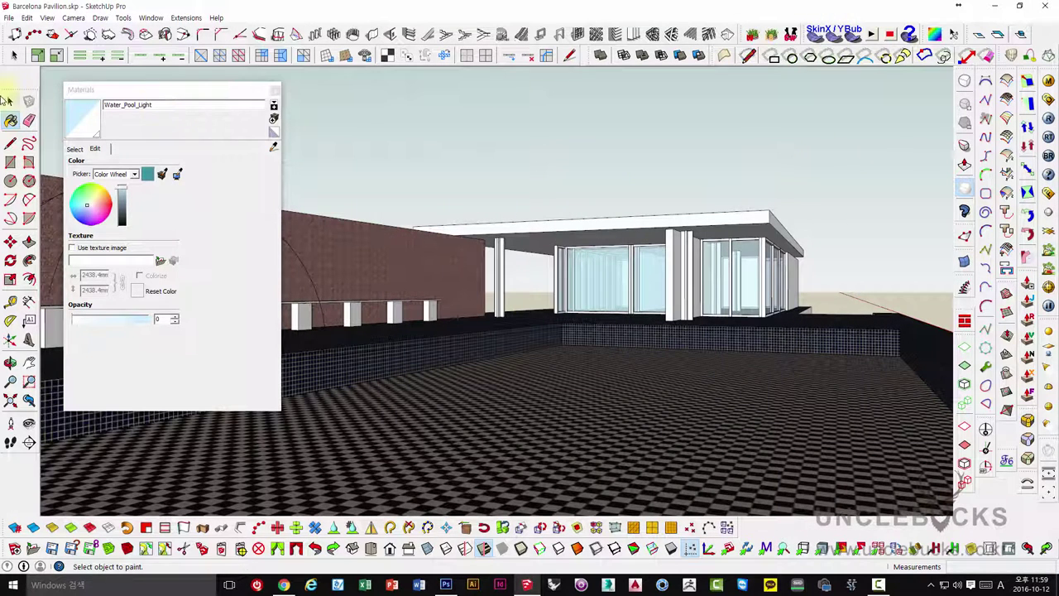
# Step: Render the pool with rippled bump-mapped water, then close the progress and frame buffer windows
pyautogui.click(10, 100)
pyautogui.click(1044, 120)
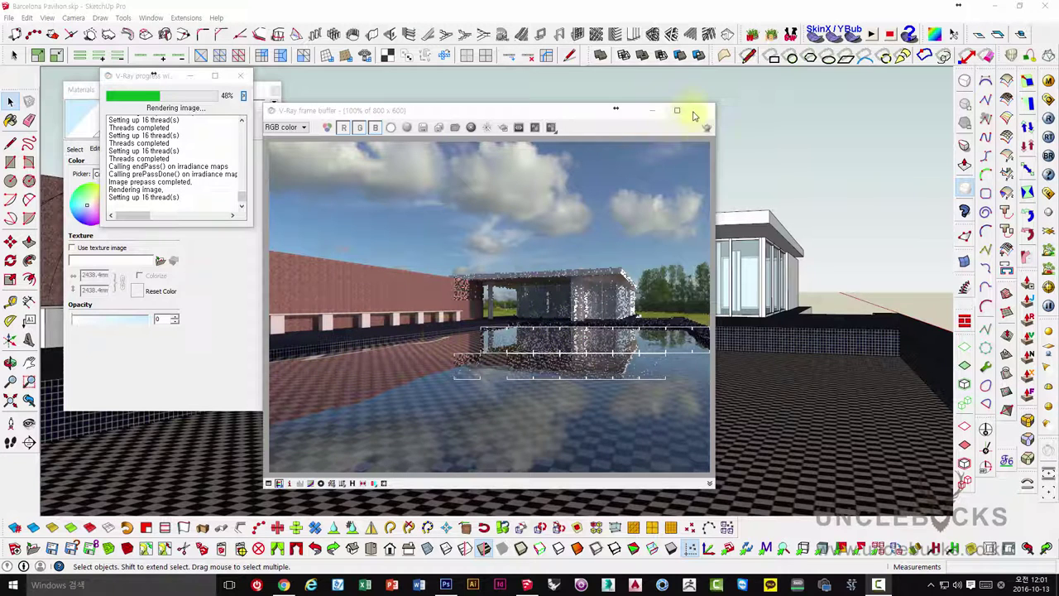
pyautogui.click(241, 75)
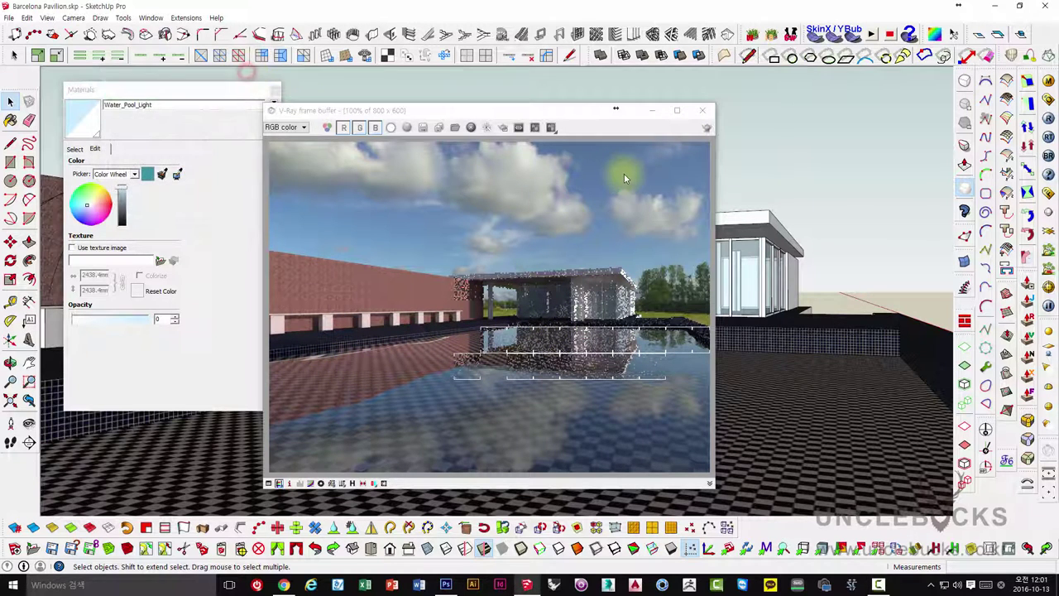
pyautogui.click(701, 109)
# Step: Set the TexWater bump map to repeat 10 times in u and v, then show the last render
pyautogui.click(275, 91)
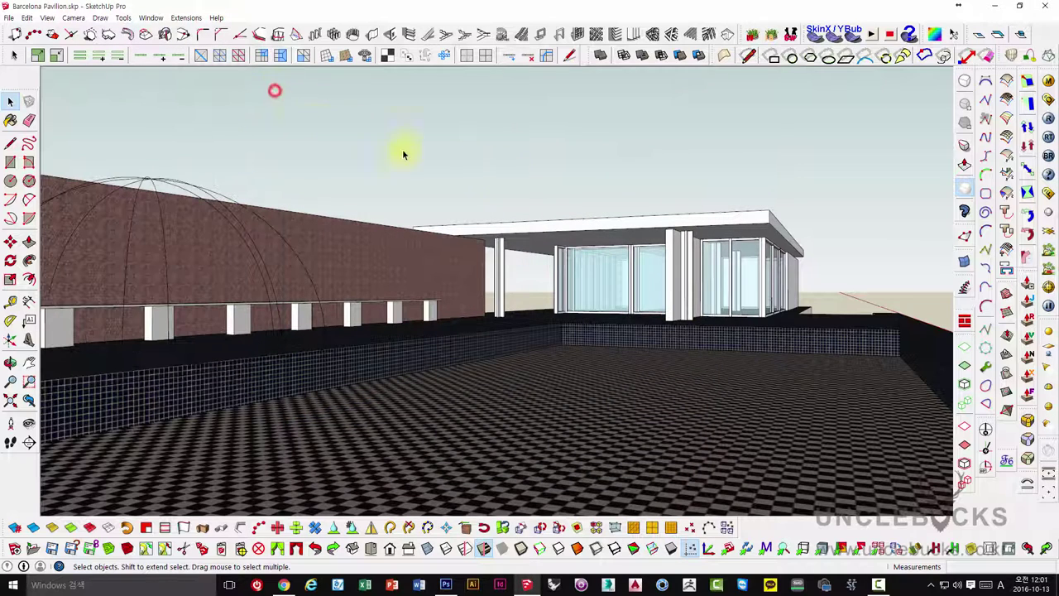
pyautogui.click(1048, 82)
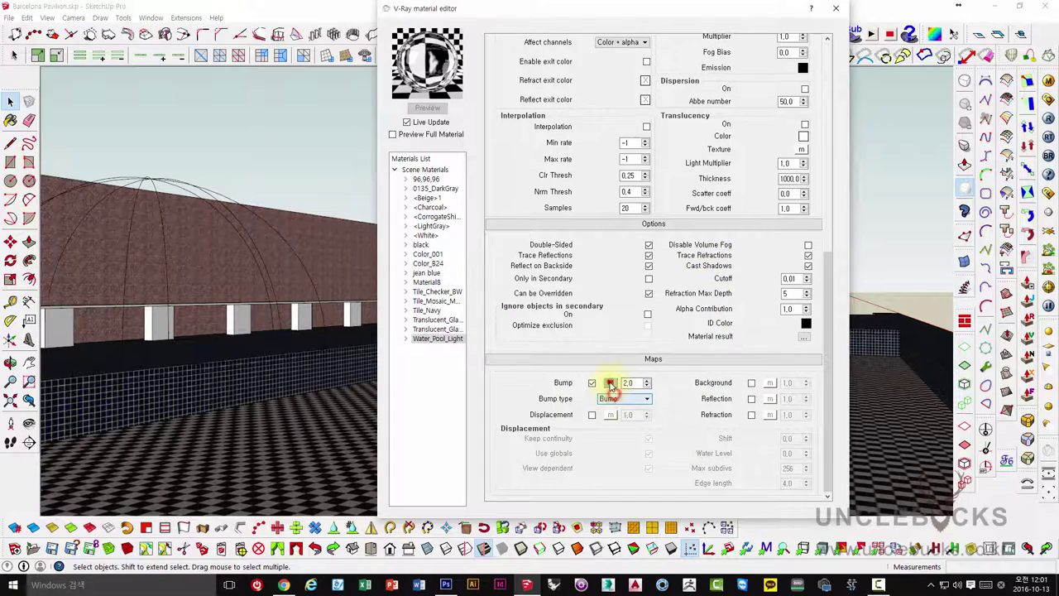
pyautogui.click(611, 382)
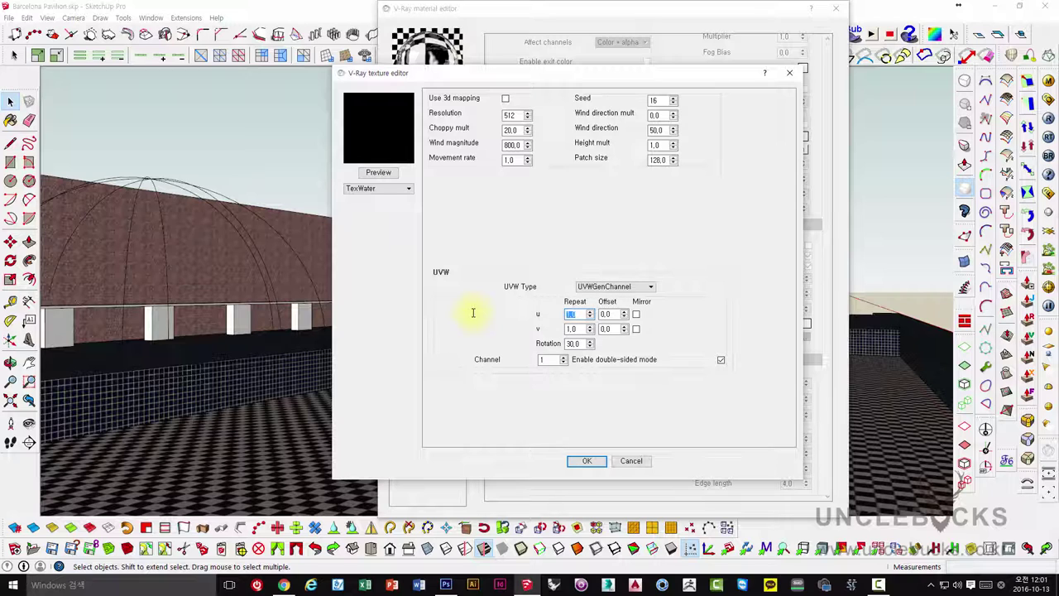
pyautogui.write('10')
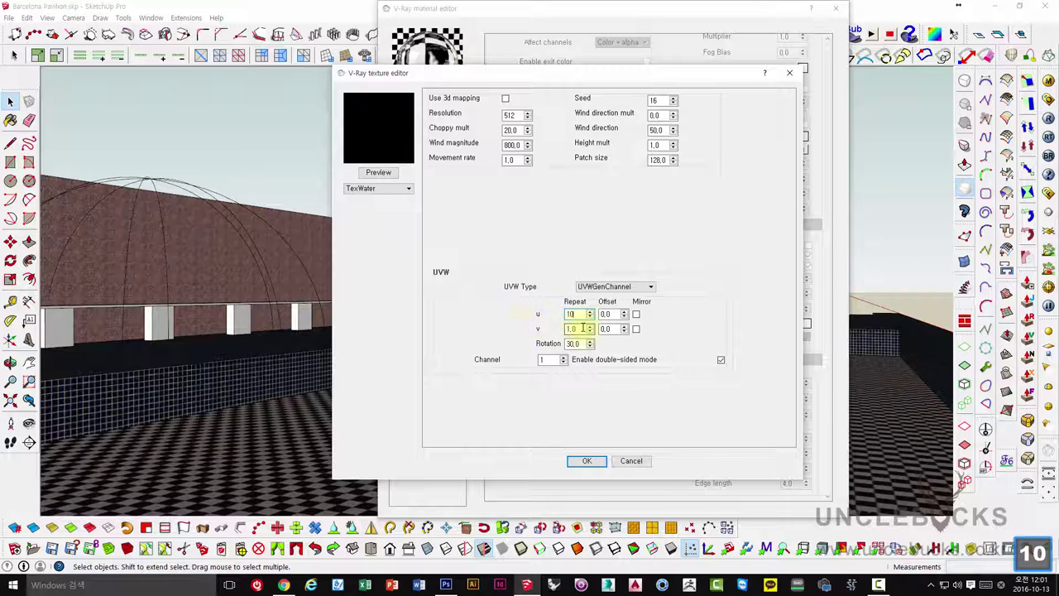
pyautogui.doubleClick(581, 328)
pyautogui.write('10')
pyautogui.click(588, 462)
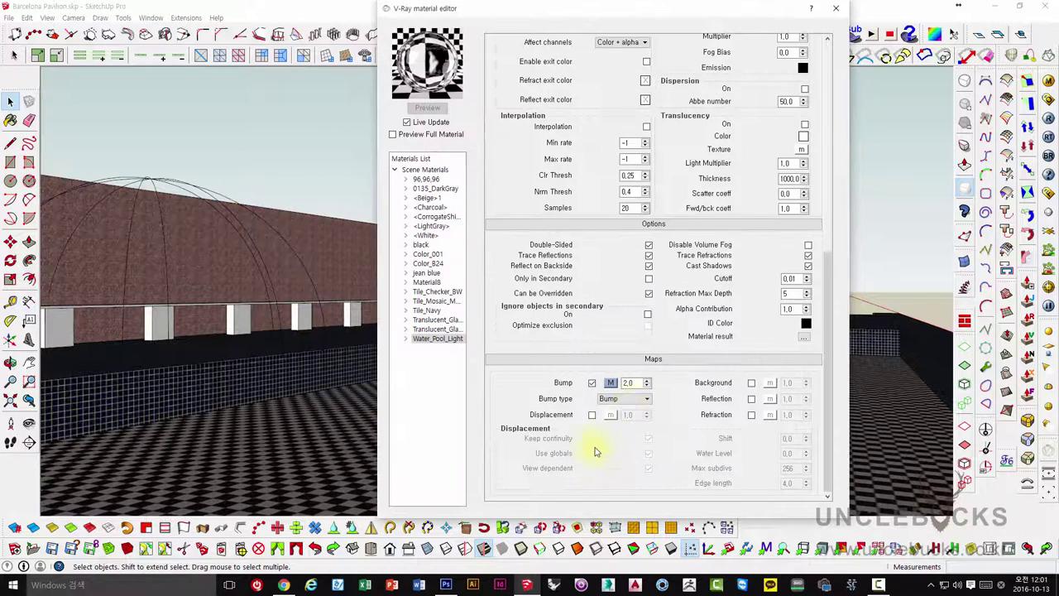
pyautogui.click(835, 7)
pyautogui.click(1046, 194)
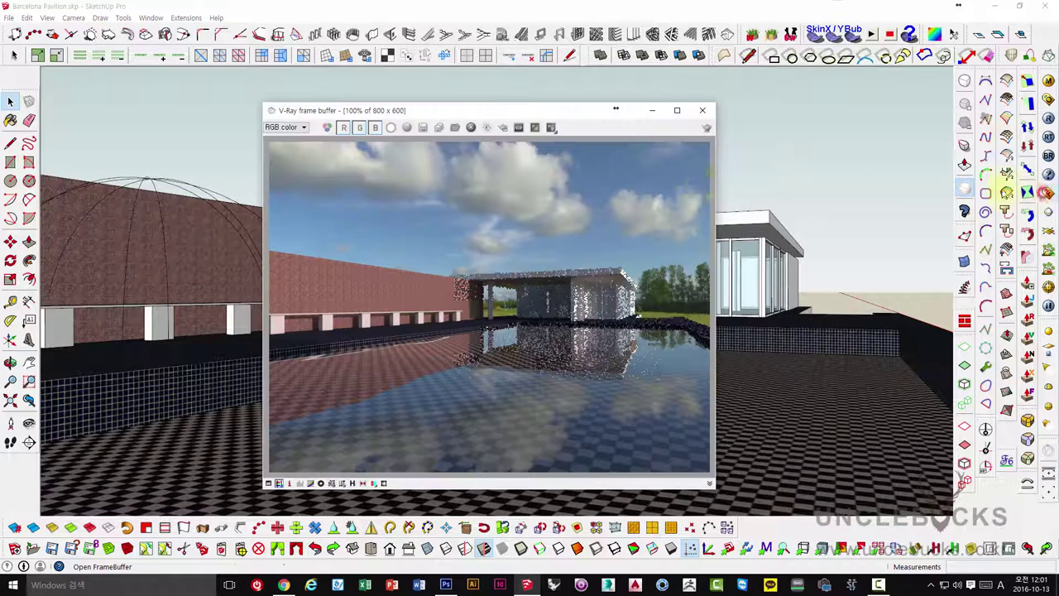
# Step: Re-render a small region of the pool water to see the finer 10× ripples
pyautogui.click(503, 126)
pyautogui.click(397, 325)
pyautogui.moveTo(537, 420); pyautogui.dragTo(562, 431)
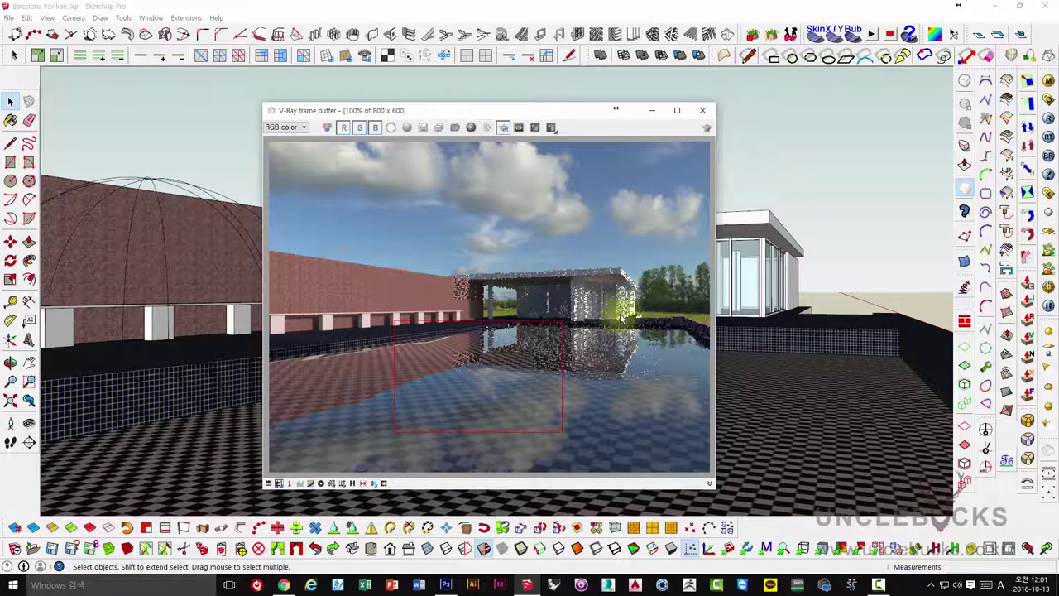
pyautogui.click(707, 127)
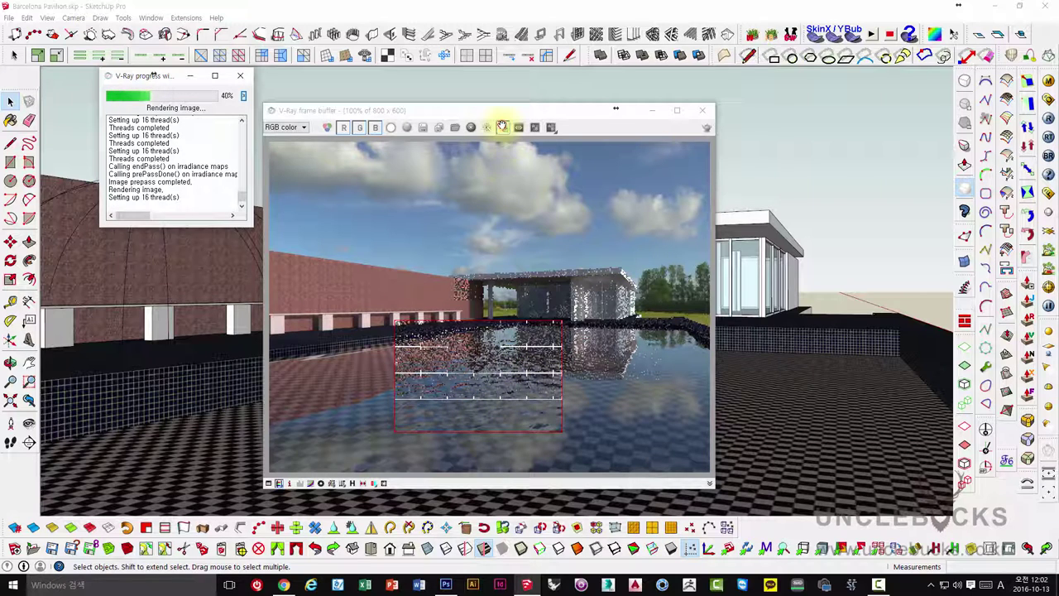
pyautogui.click(503, 127)
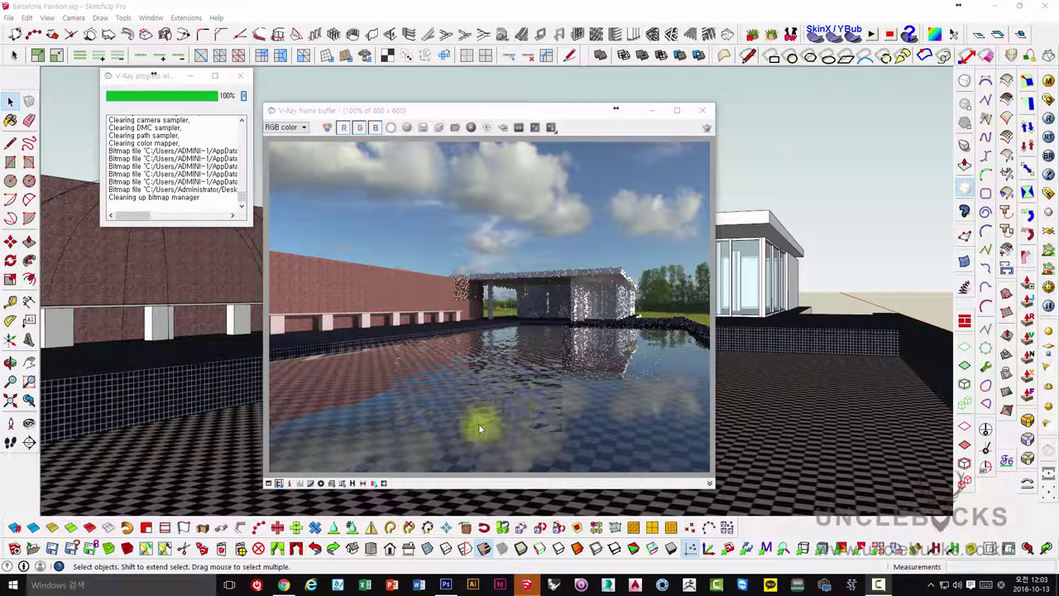
pyautogui.click(693, 115)
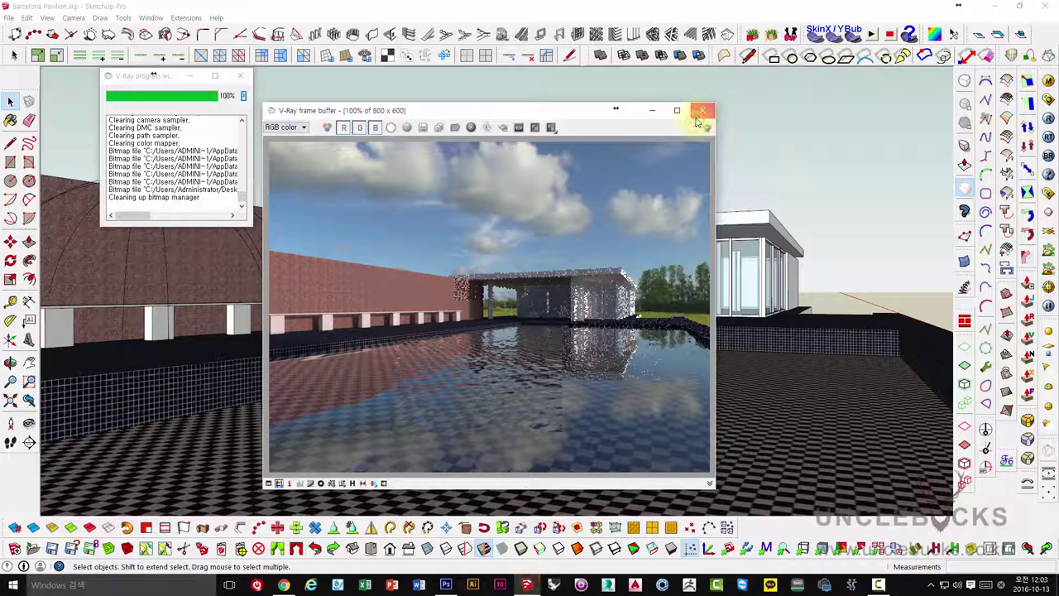
# Step: Close the V-Ray render windows and bring up the Paint Bucket material swatches
pyautogui.click(699, 113)
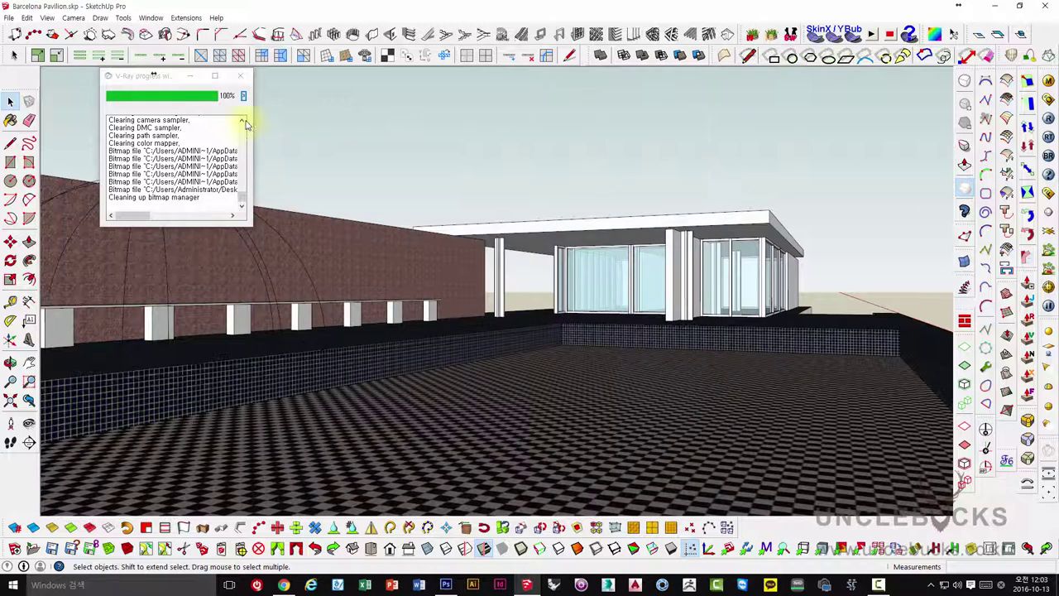
pyautogui.click(240, 76)
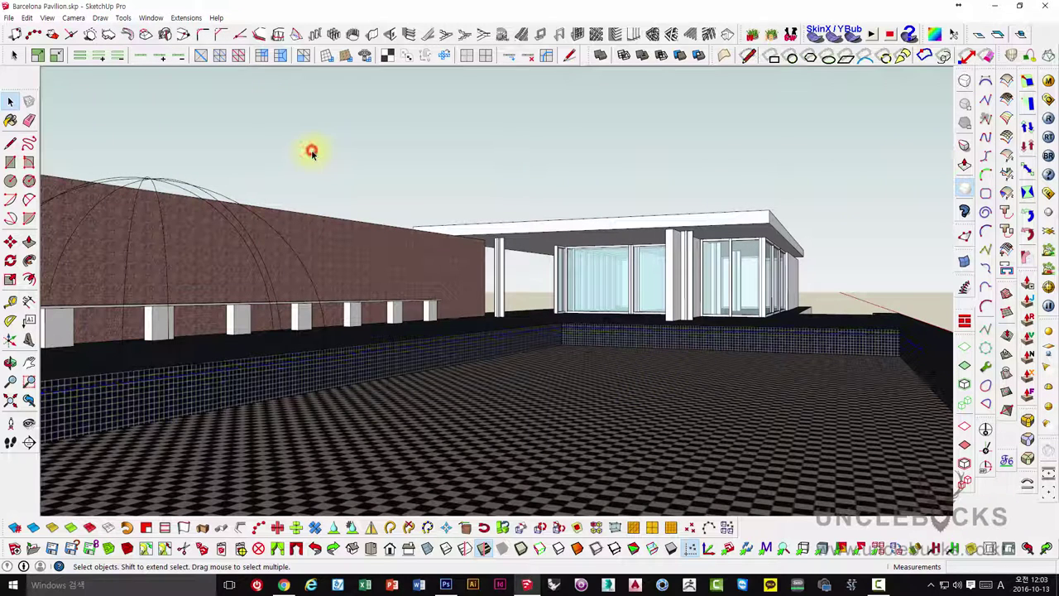
pyautogui.press('b')
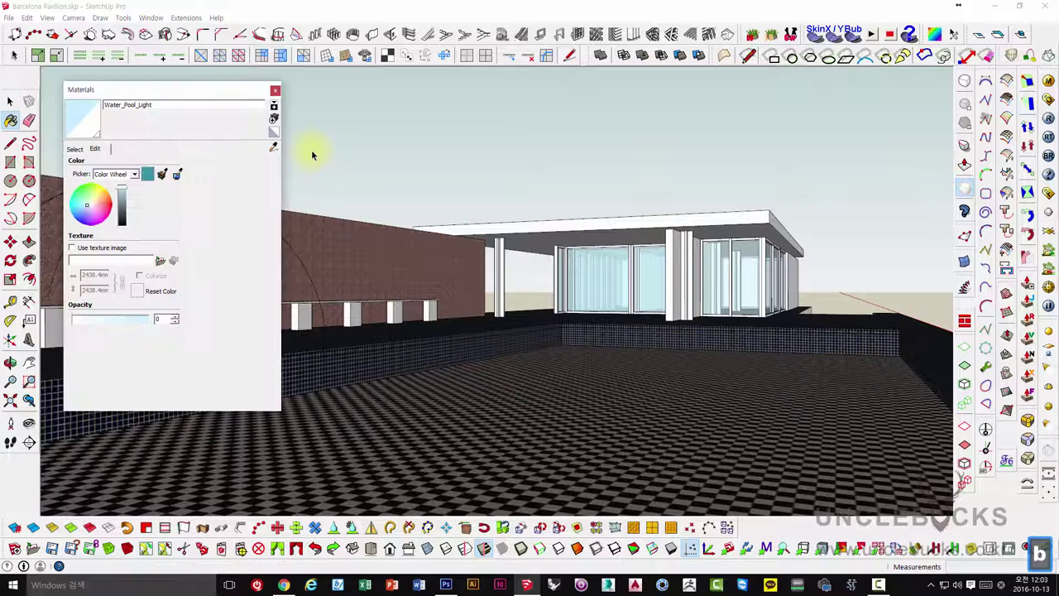
pyautogui.click(71, 248)
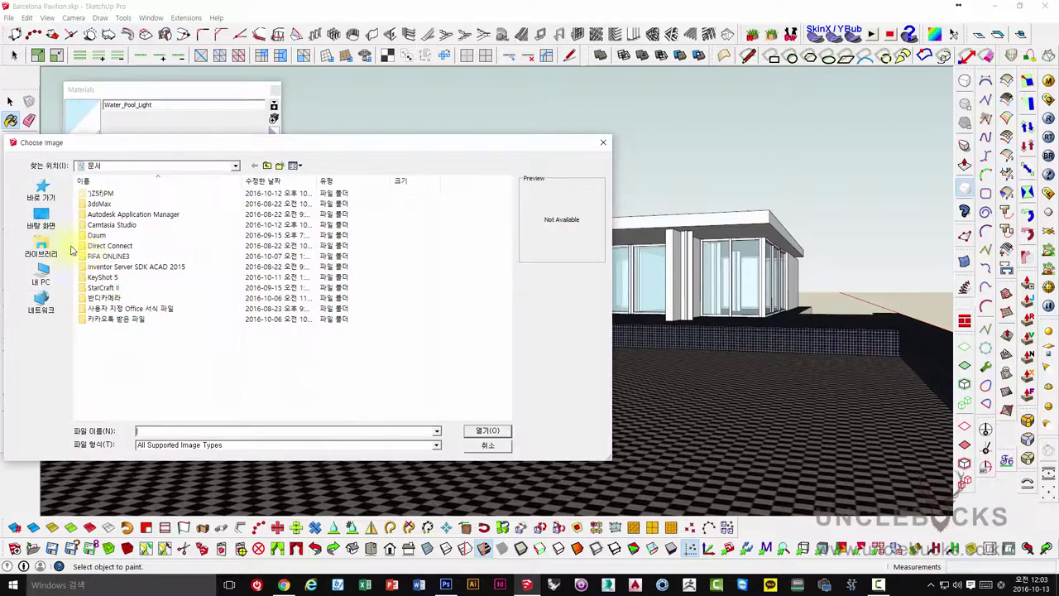
pyautogui.click(487, 445)
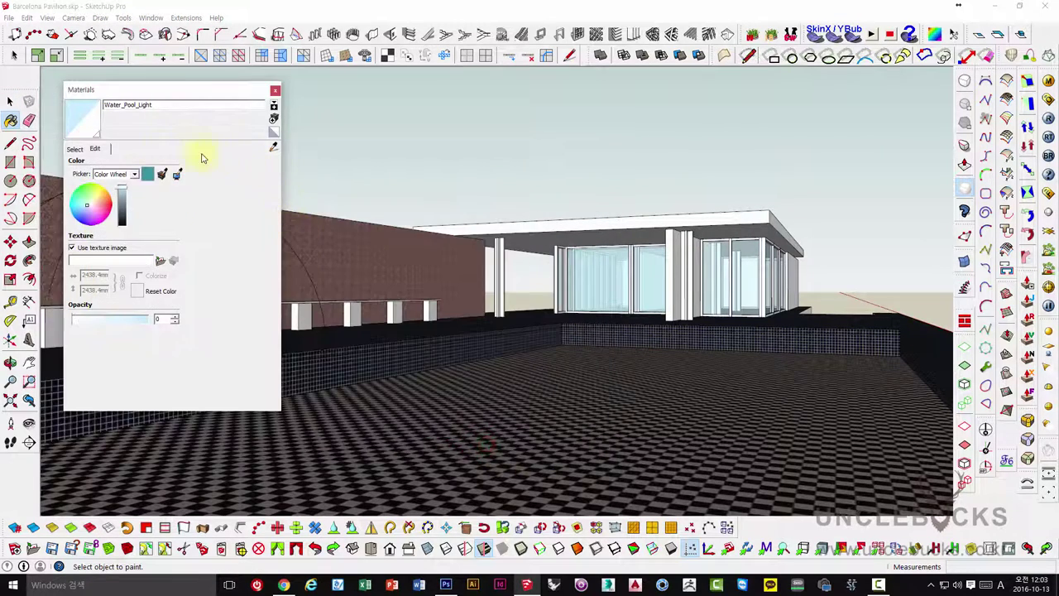
pyautogui.click(80, 153)
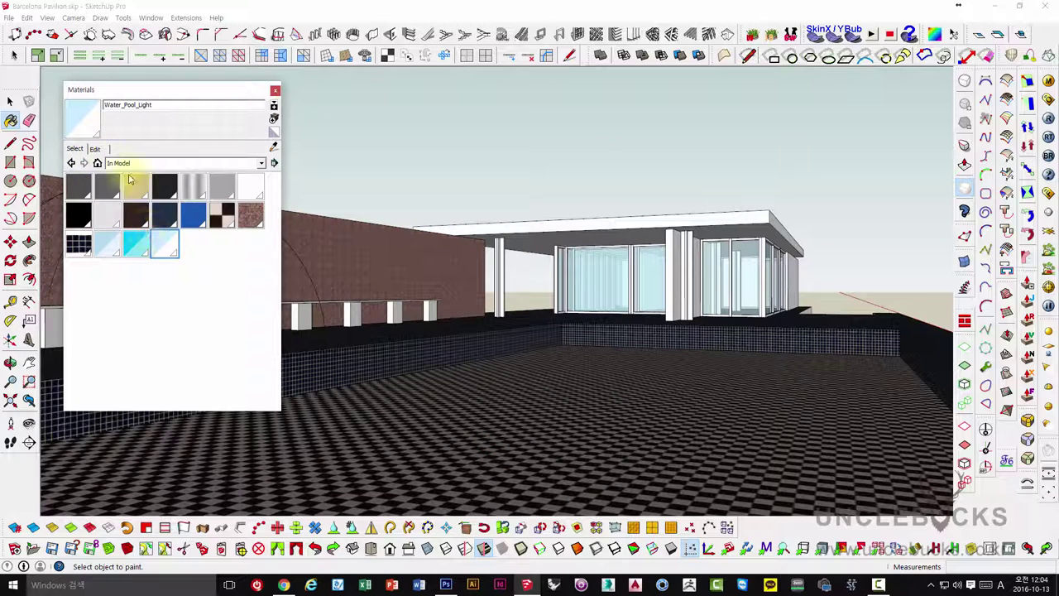
# Step: Add Water_Pool_Light from the Water collection to the model's In Model materials
pyautogui.click(114, 160)
pyautogui.scroll(-3, 133, 289)
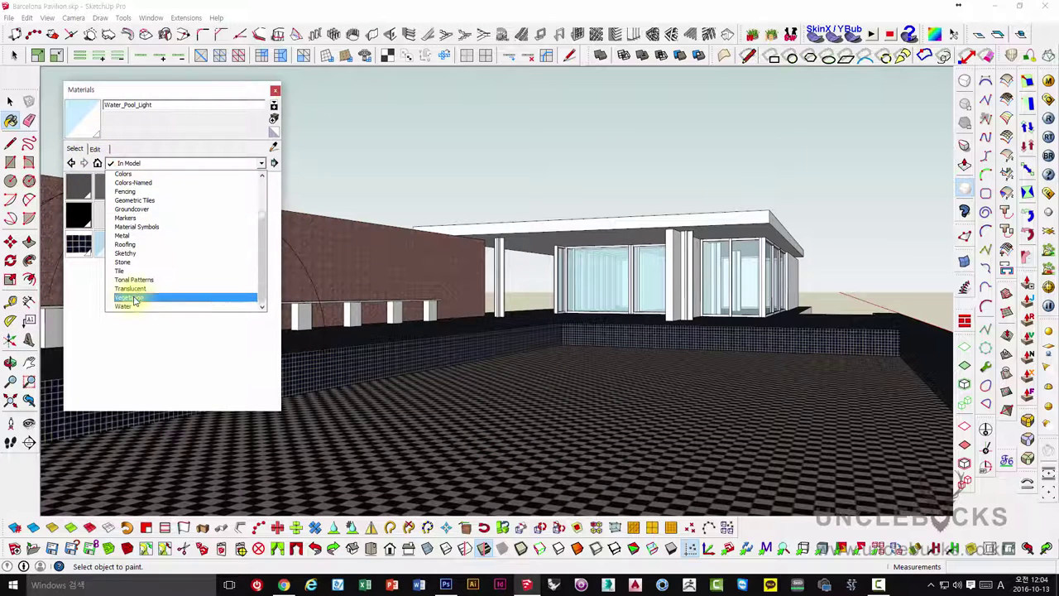
pyautogui.click(132, 301)
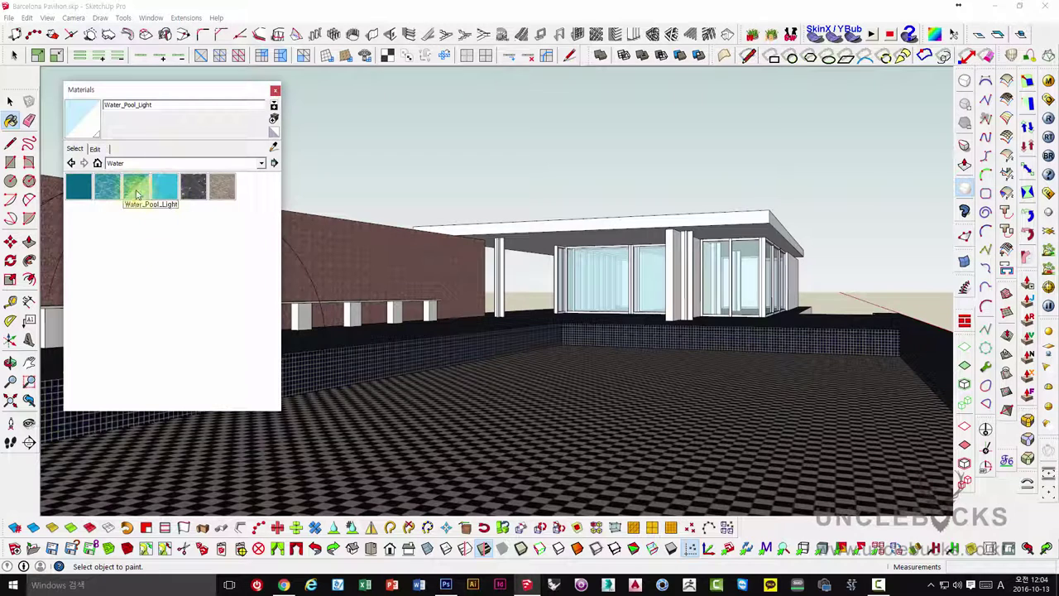
pyautogui.click(140, 196)
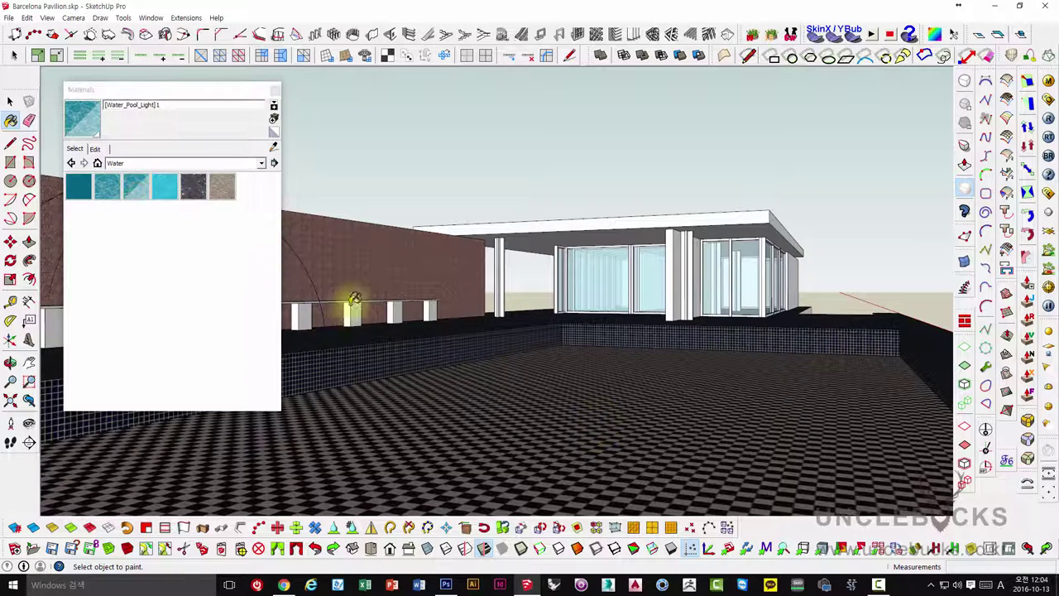
pyautogui.click(128, 163)
pyautogui.scroll(3, 141, 191)
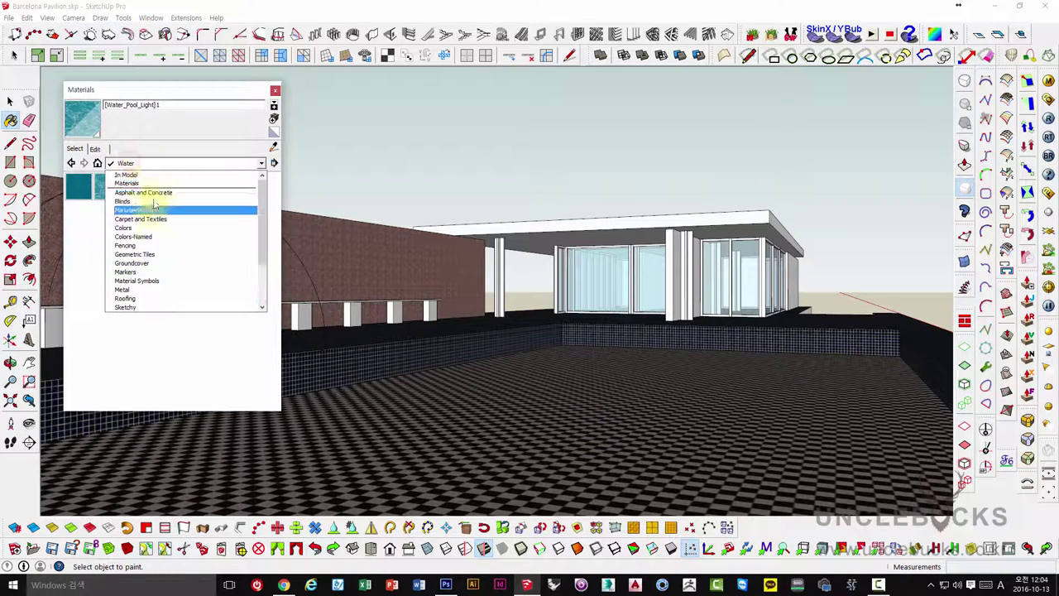
pyautogui.click(144, 177)
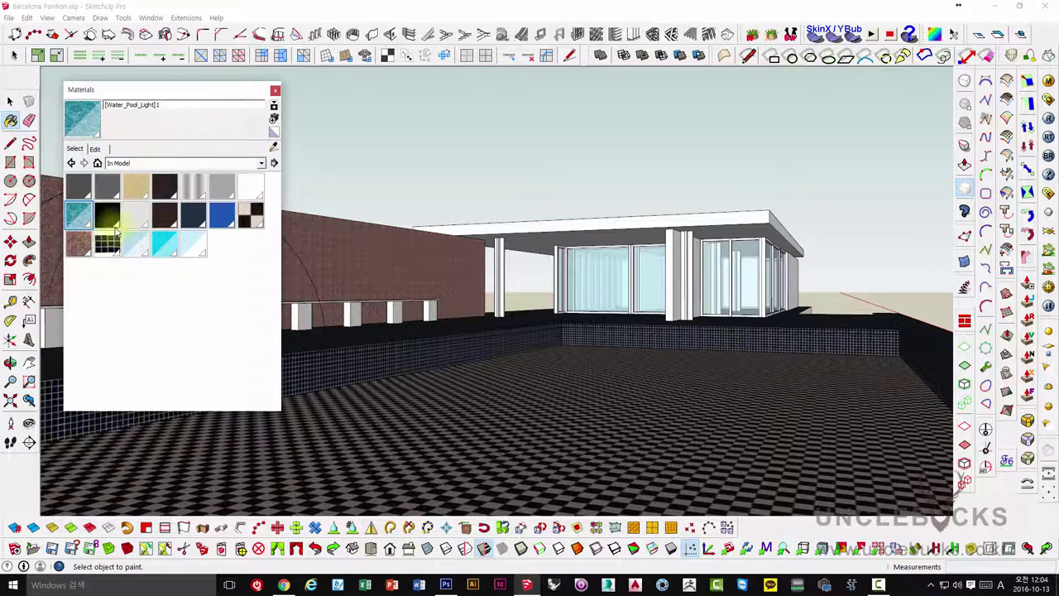
pyautogui.press('space')
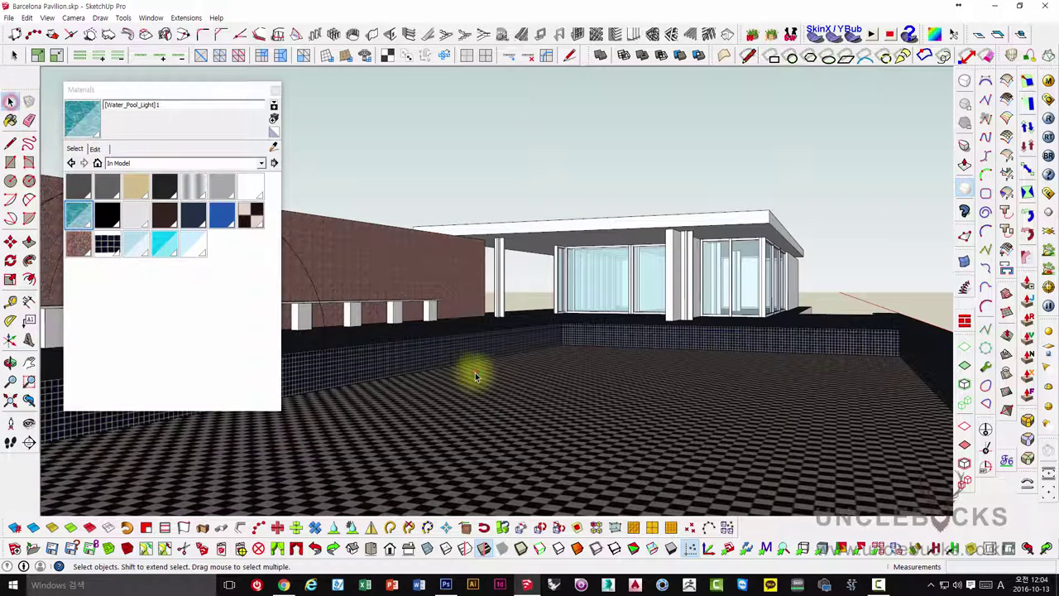
# Step: Paint the selected pool floor with the [Water_Pool_Light]1 water material
pyautogui.click(474, 373)
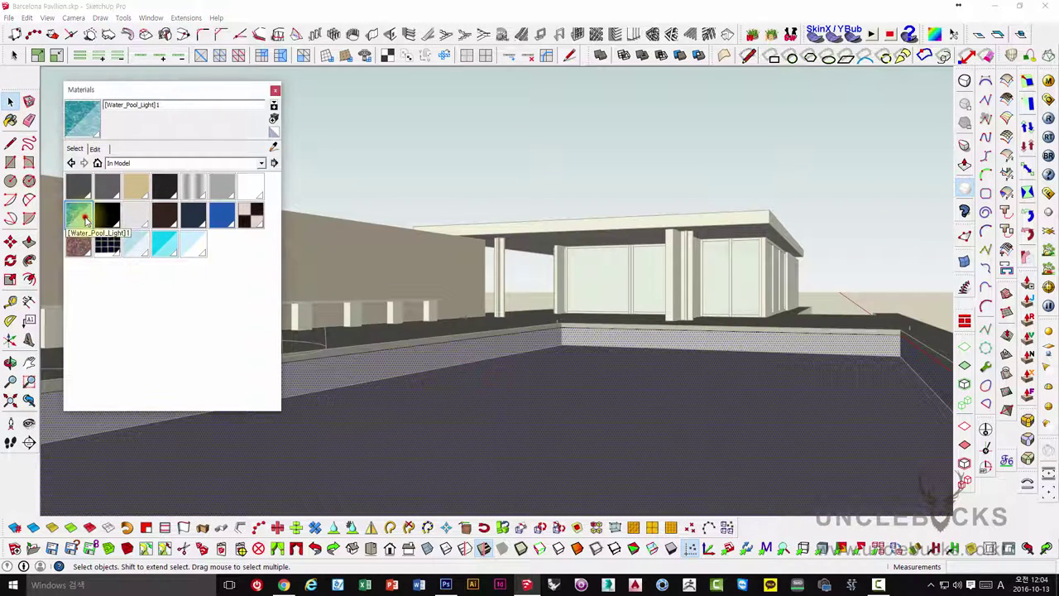
pyautogui.press('b')
pyautogui.click(540, 301)
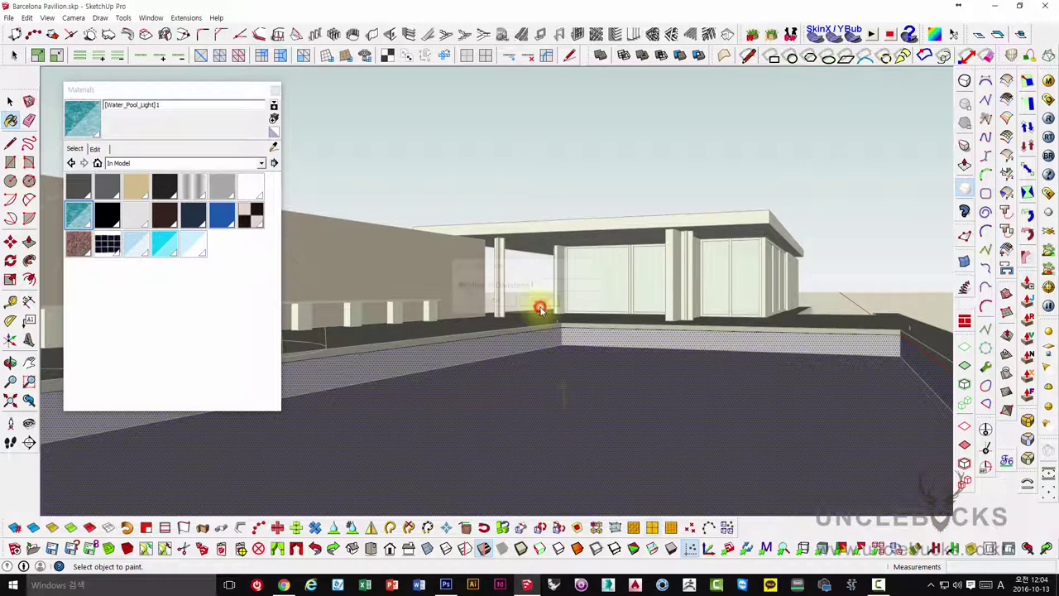
pyautogui.click(583, 400)
pyautogui.click(10, 100)
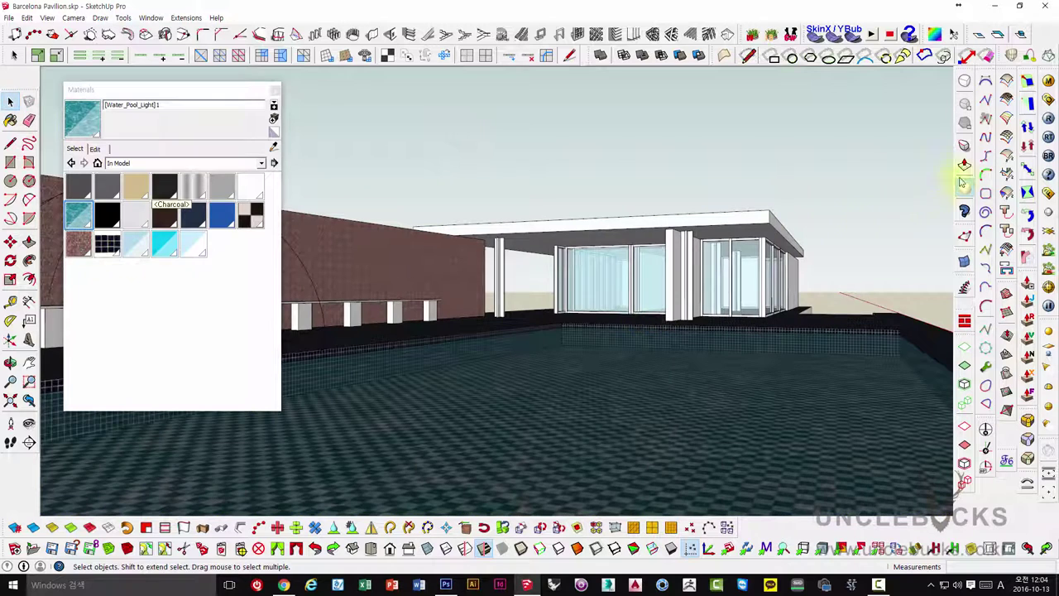
pyautogui.click(609, 352)
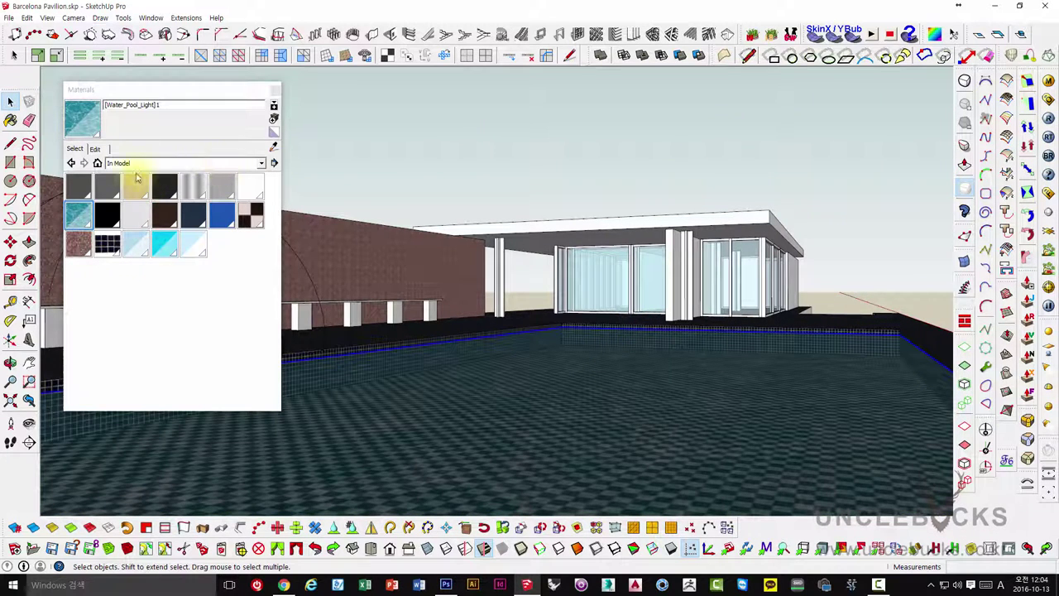
pyautogui.moveTo(188, 99); pyautogui.dragTo(215, 101)
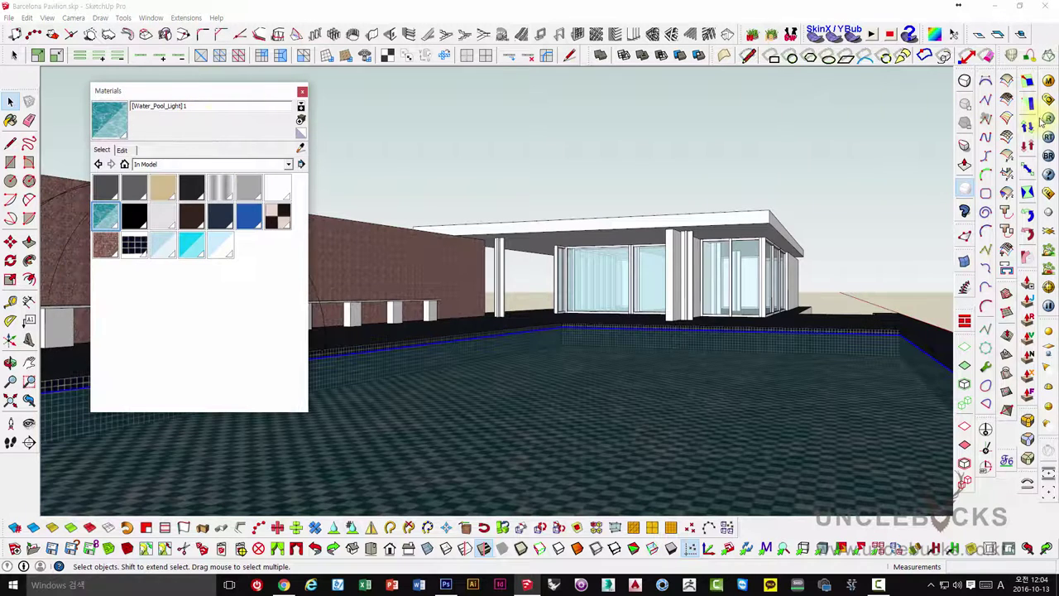
# Step: Add Reflection and Refraction layers to the [Water_Pool_Light]1 V-Ray material
pyautogui.click(1048, 83)
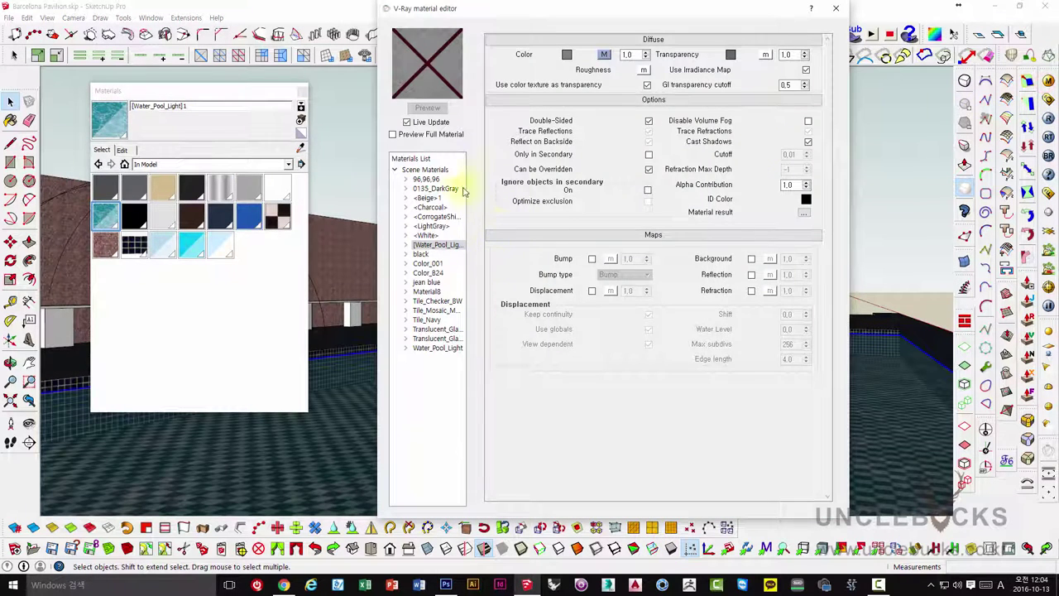
pyautogui.rightClick(426, 248)
pyautogui.moveTo(463, 253)
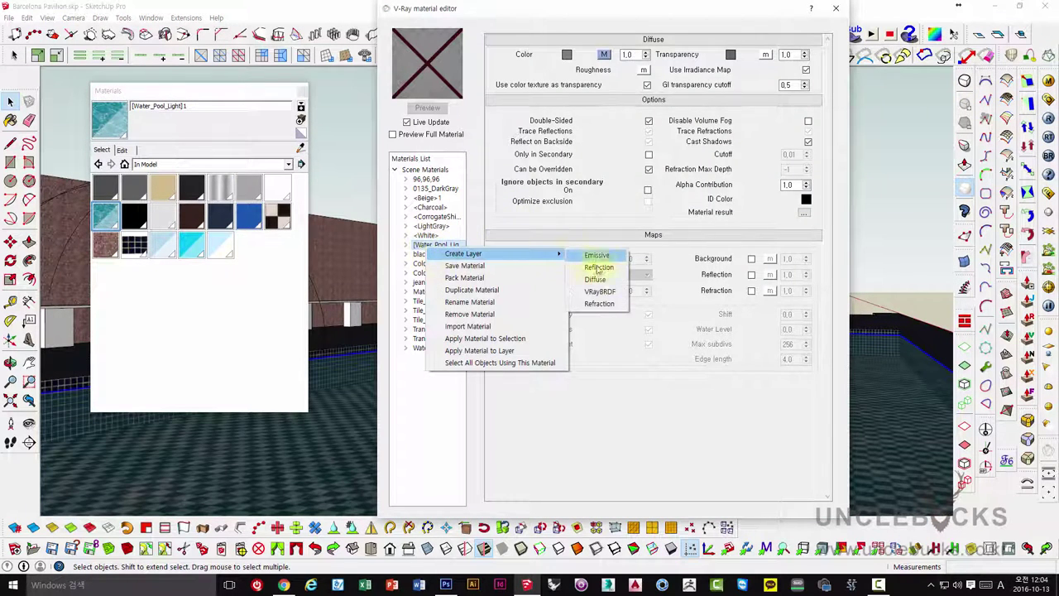
pyautogui.click(599, 268)
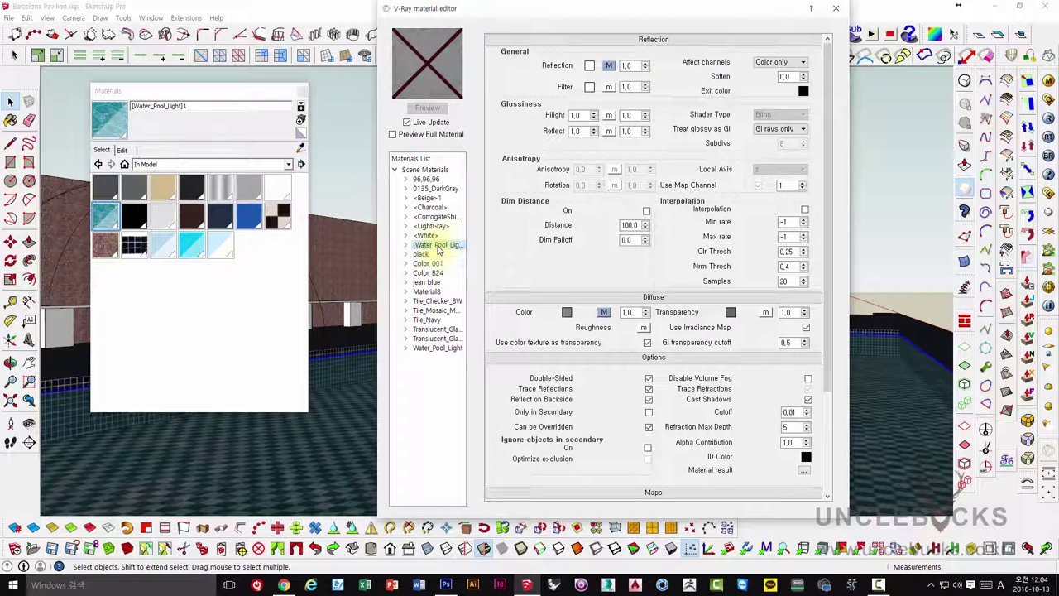
pyautogui.rightClick(437, 247)
pyautogui.moveTo(475, 253)
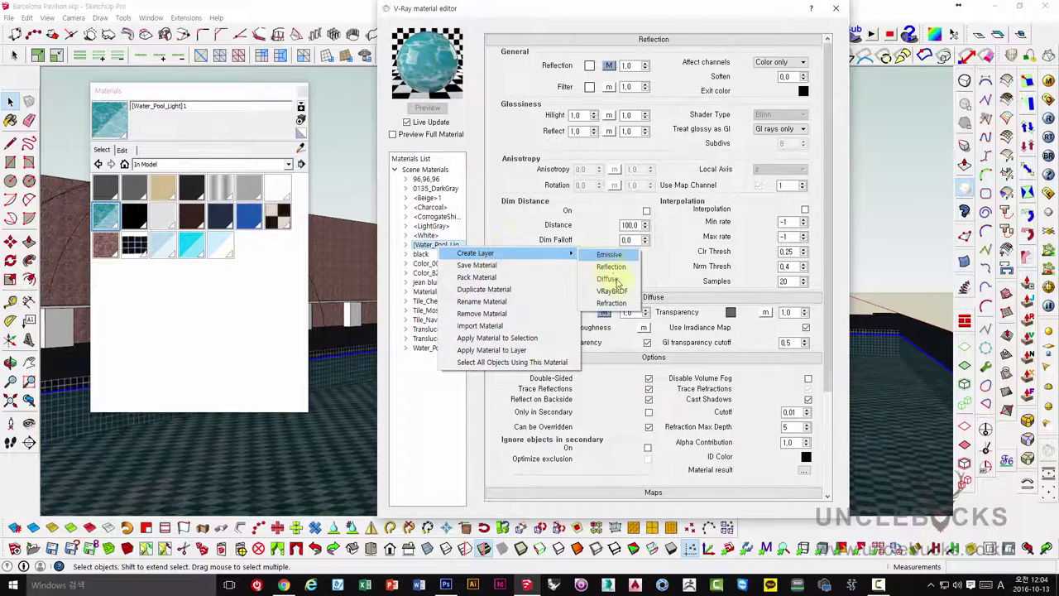
pyautogui.click(613, 302)
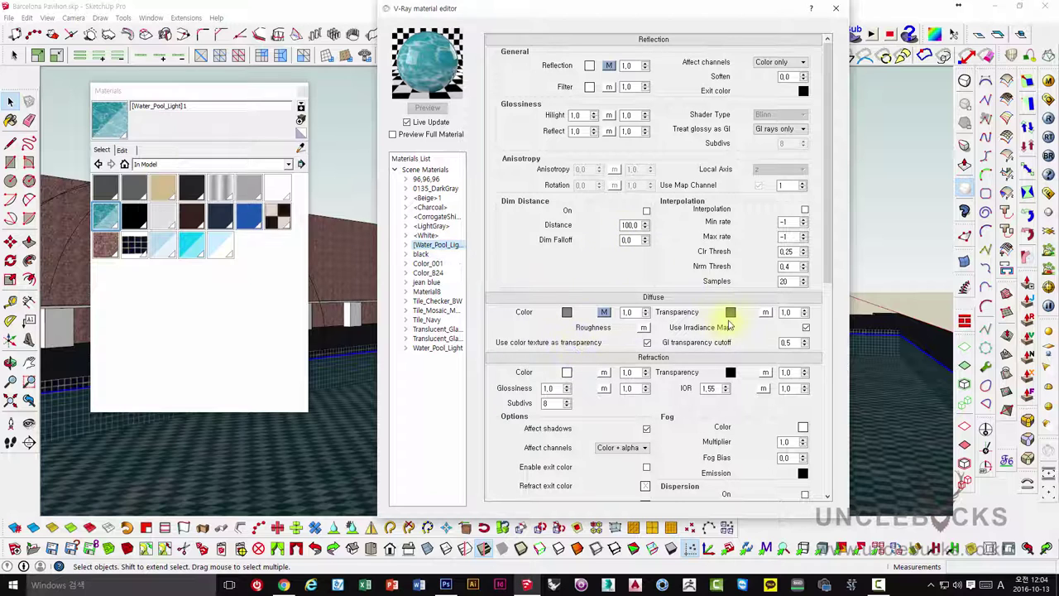
# Step: Set the diffuse transparency colour to light grey 235 and turn off Live Update
pyautogui.click(732, 312)
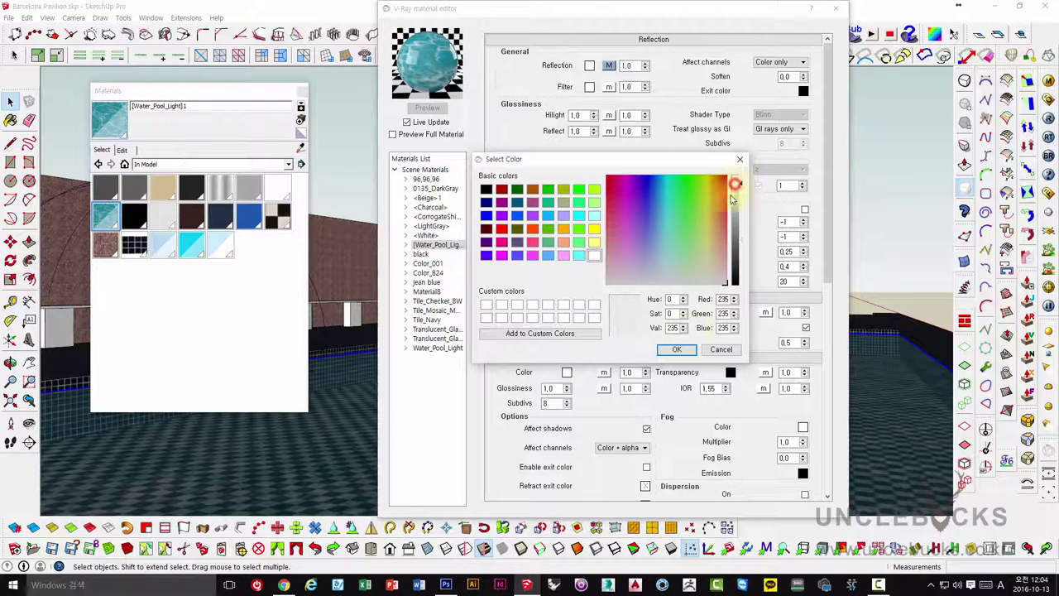
pyautogui.click(676, 349)
pyautogui.click(405, 245)
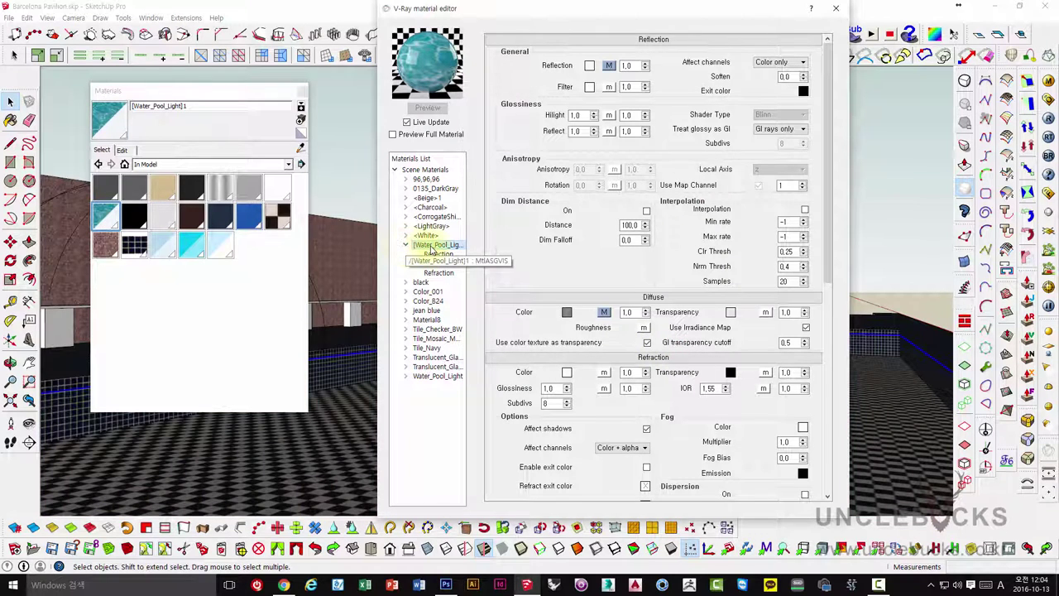
pyautogui.click(431, 247)
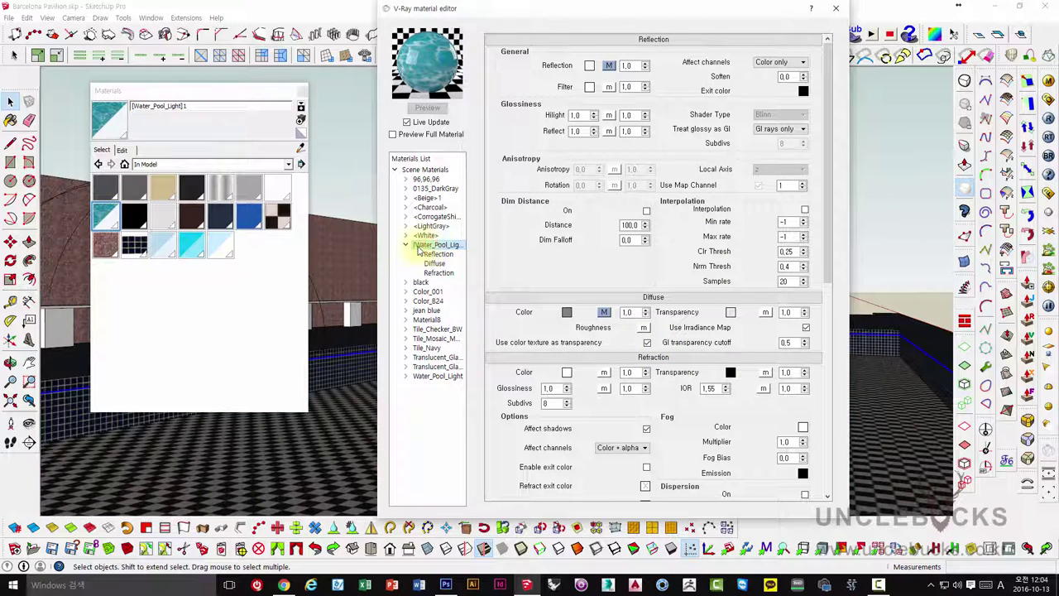
pyautogui.click(405, 247)
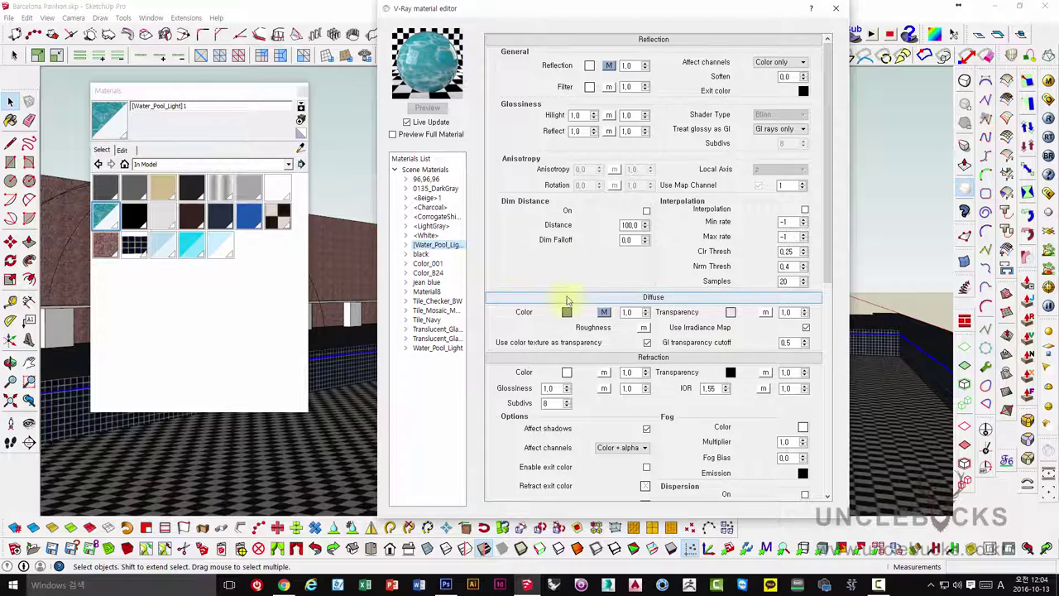
pyautogui.click(569, 270)
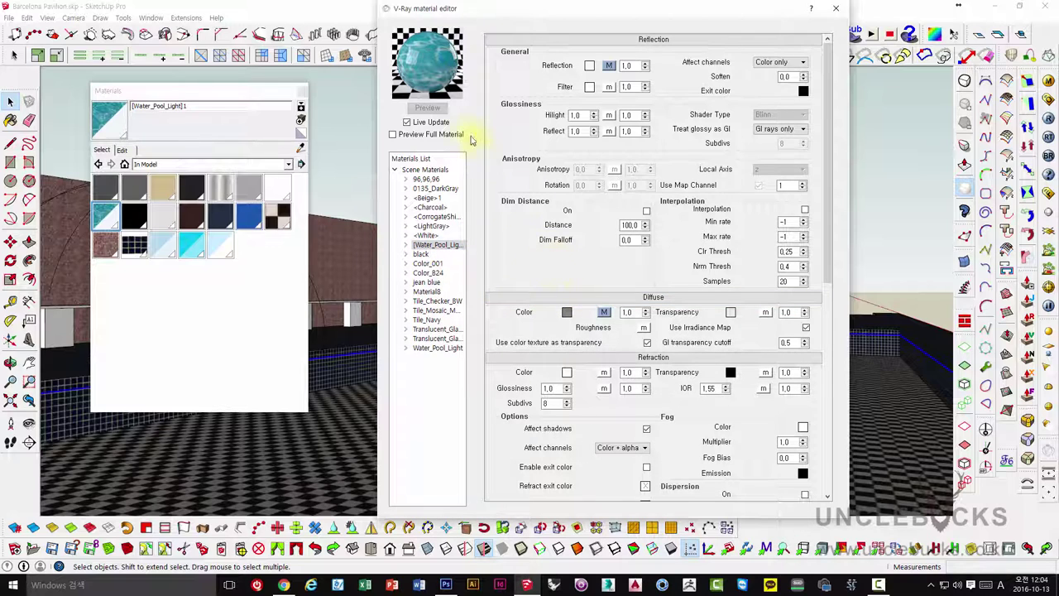
pyautogui.click(406, 122)
pyautogui.click(422, 109)
pyautogui.click(124, 150)
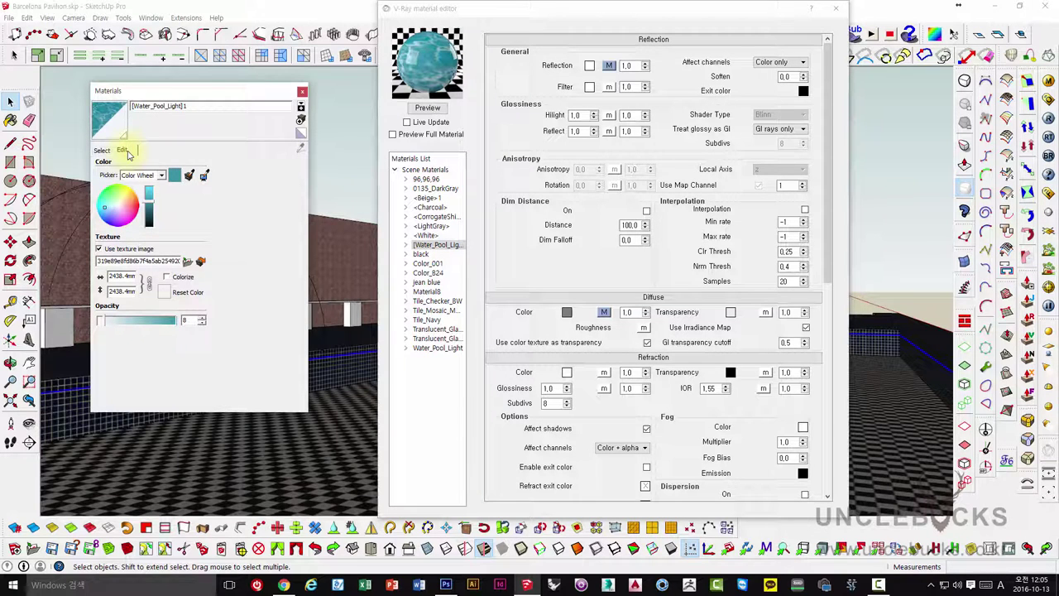
# Step: Reselect [Water_Pool_Light]1, toggle transparency from the colour texture, and refresh the preview sphere
pyautogui.click(102, 150)
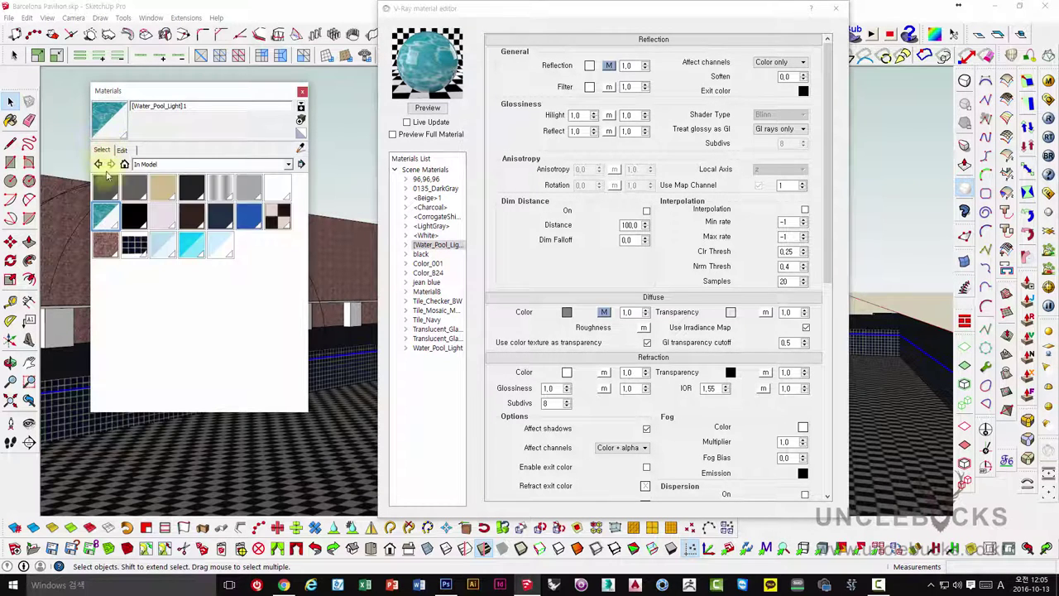
pyautogui.click(222, 241)
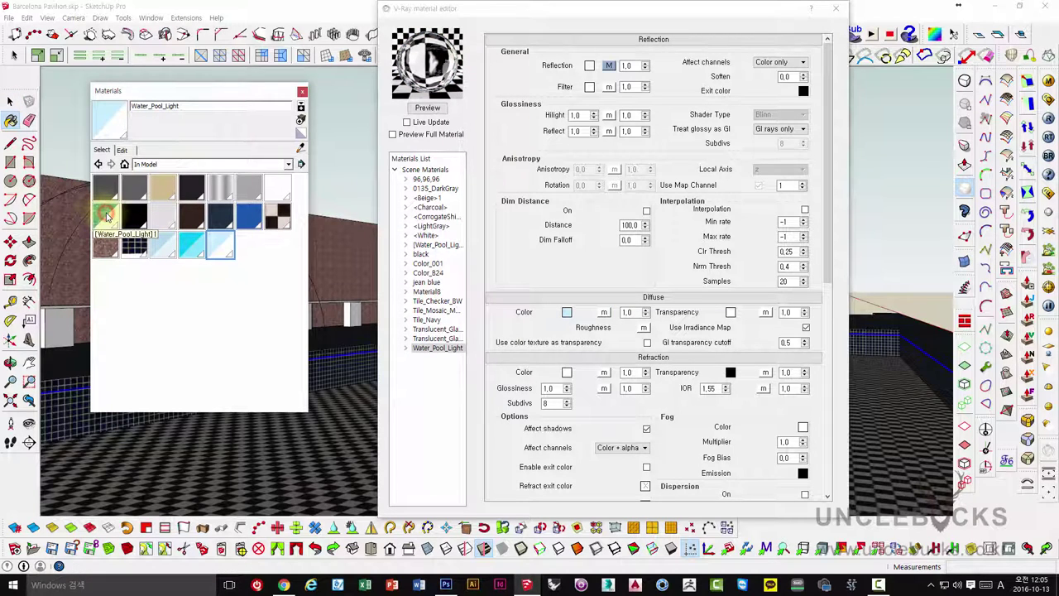
pyautogui.click(106, 217)
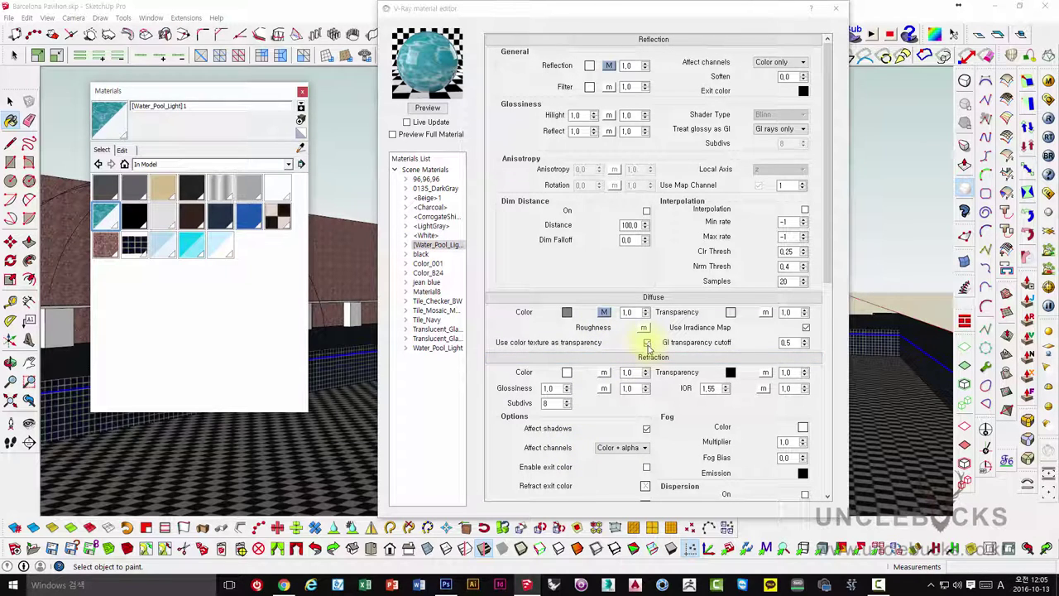
pyautogui.moveTo(647, 342)
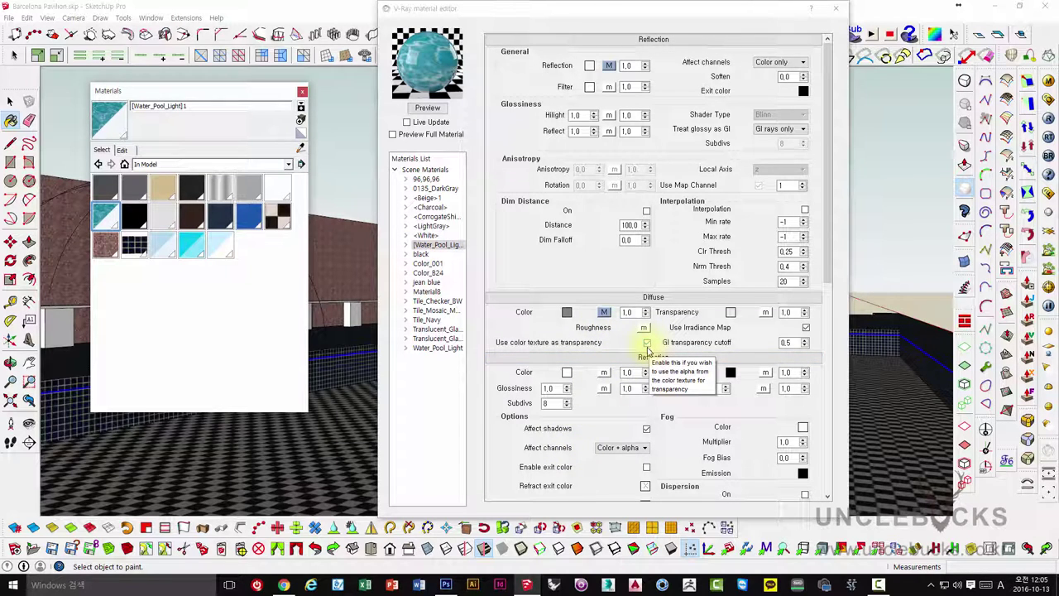
pyautogui.click(647, 341)
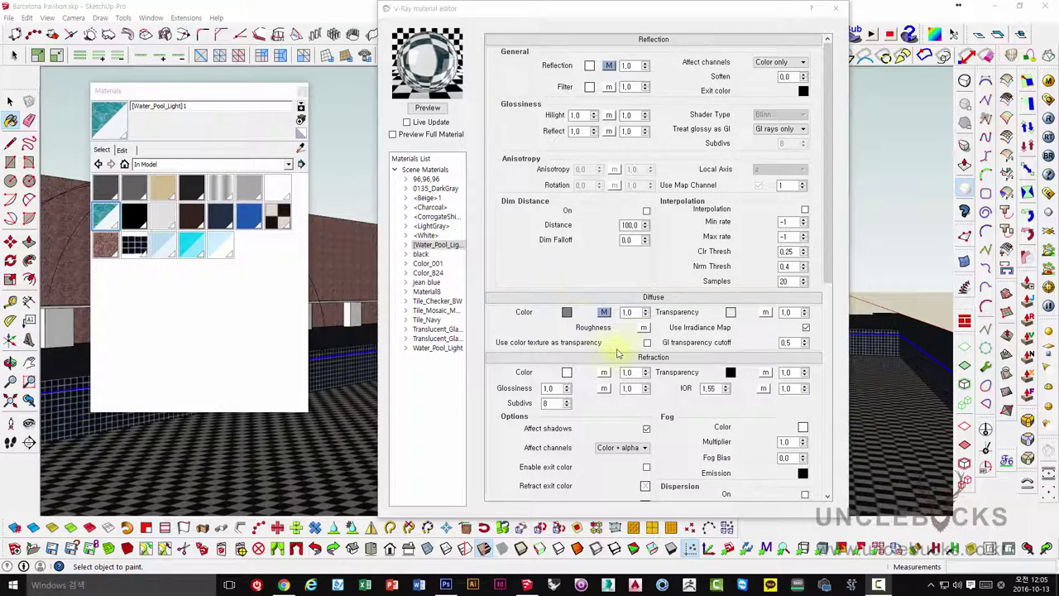
pyautogui.click(421, 107)
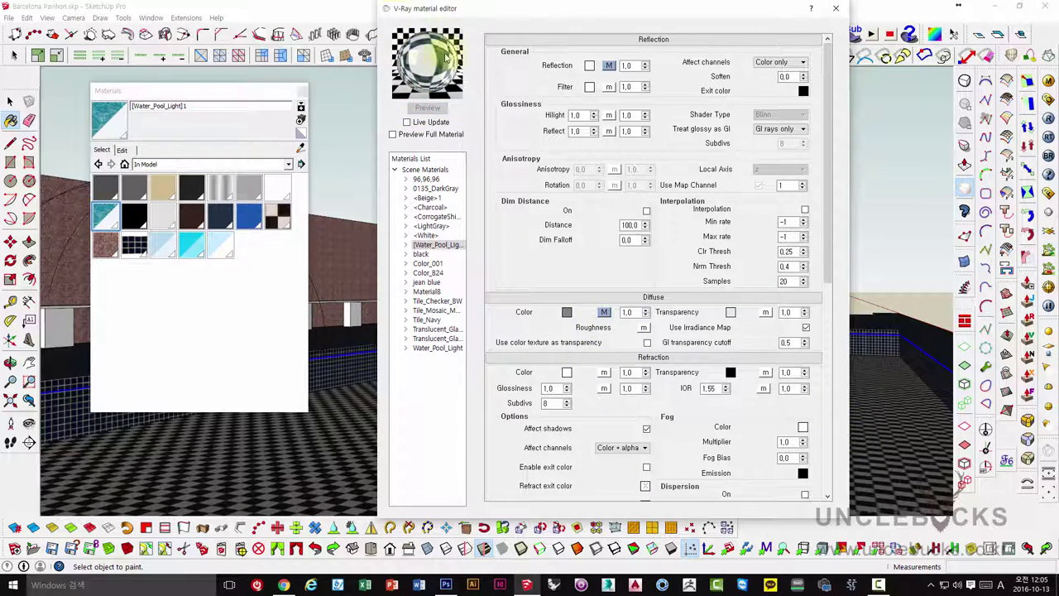
pyautogui.click(427, 106)
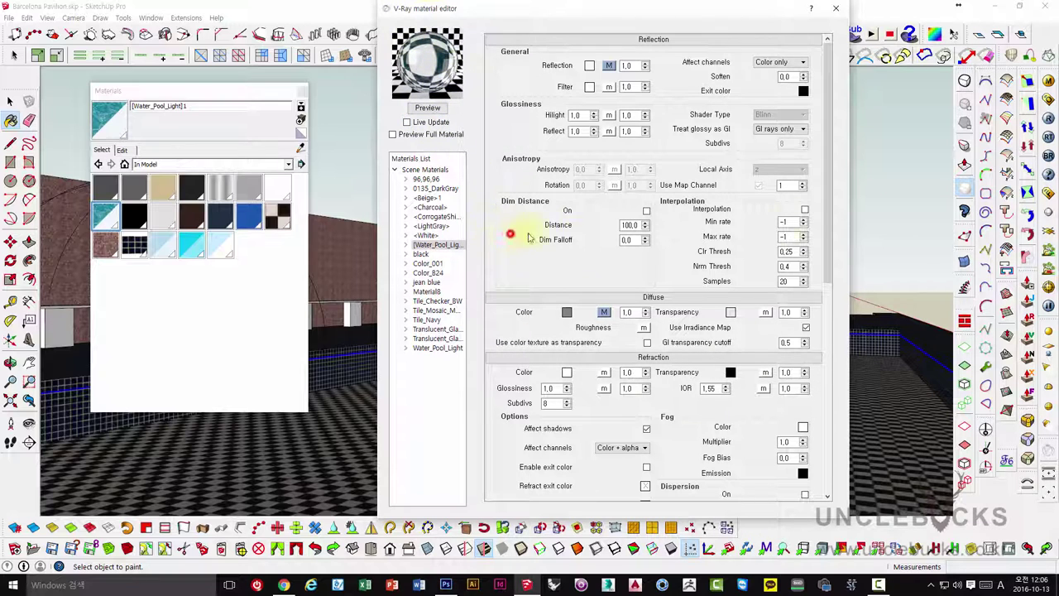
pyautogui.moveTo(828, 220); pyautogui.dragTo(833, 449)
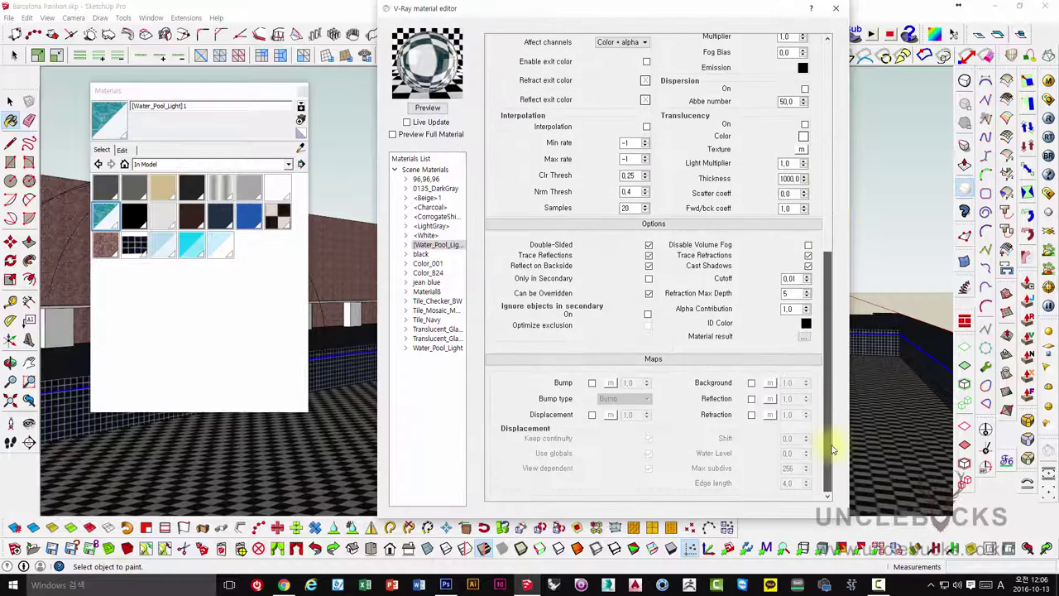
# Step: Enable a TexWater bump map on the [Water_Pool_Light]1 material
pyautogui.click(591, 382)
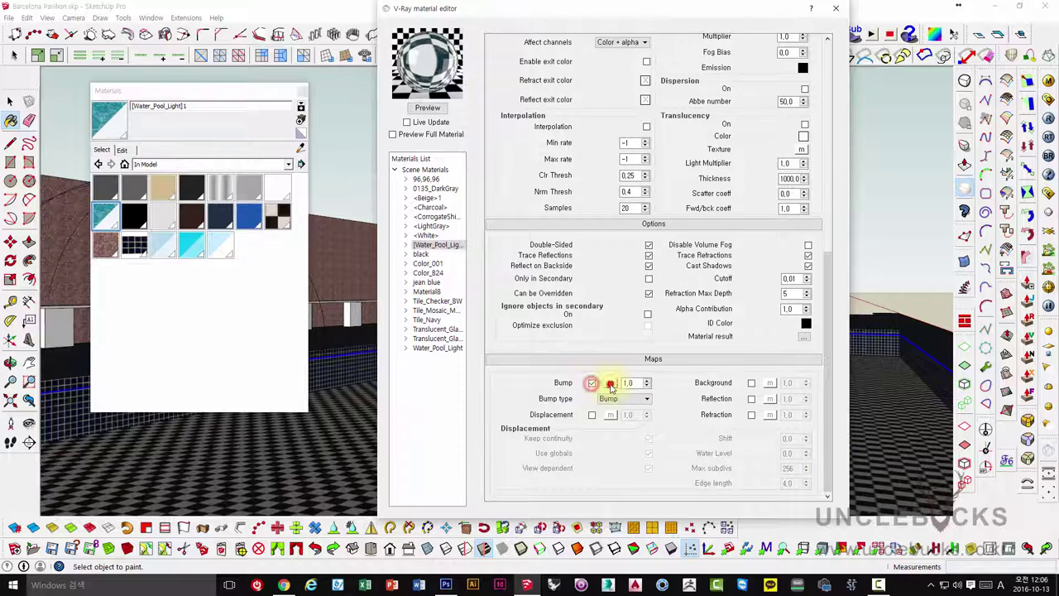
pyautogui.click(609, 383)
pyautogui.click(367, 189)
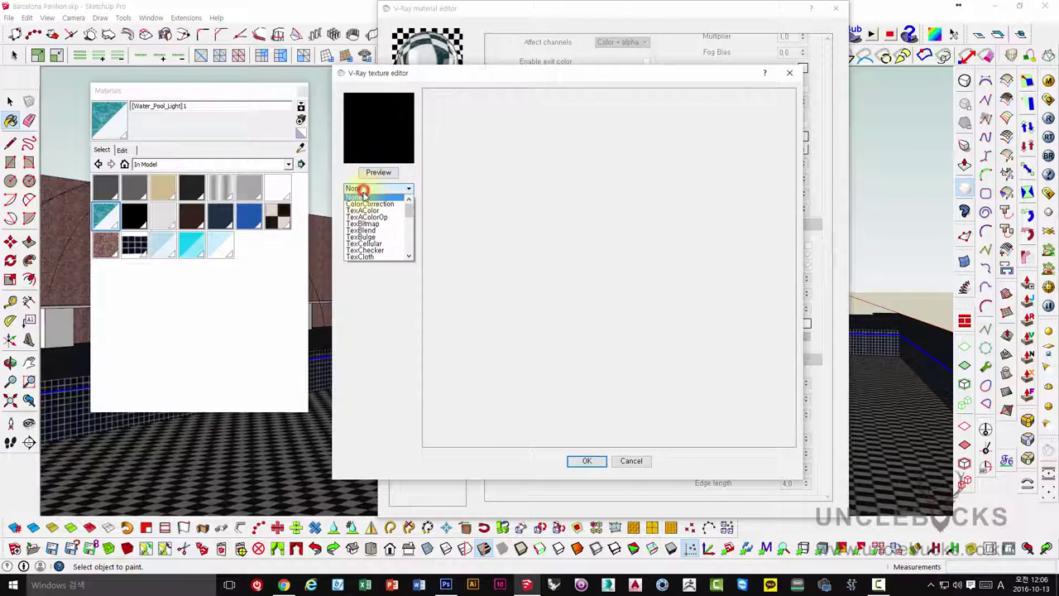
pyautogui.click(366, 220)
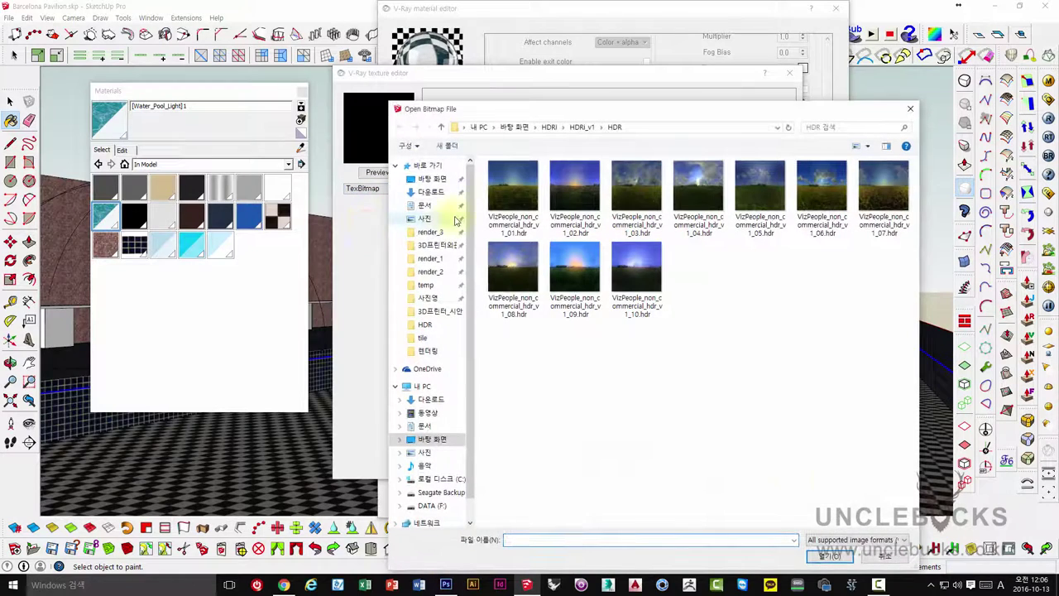
pyautogui.click(884, 555)
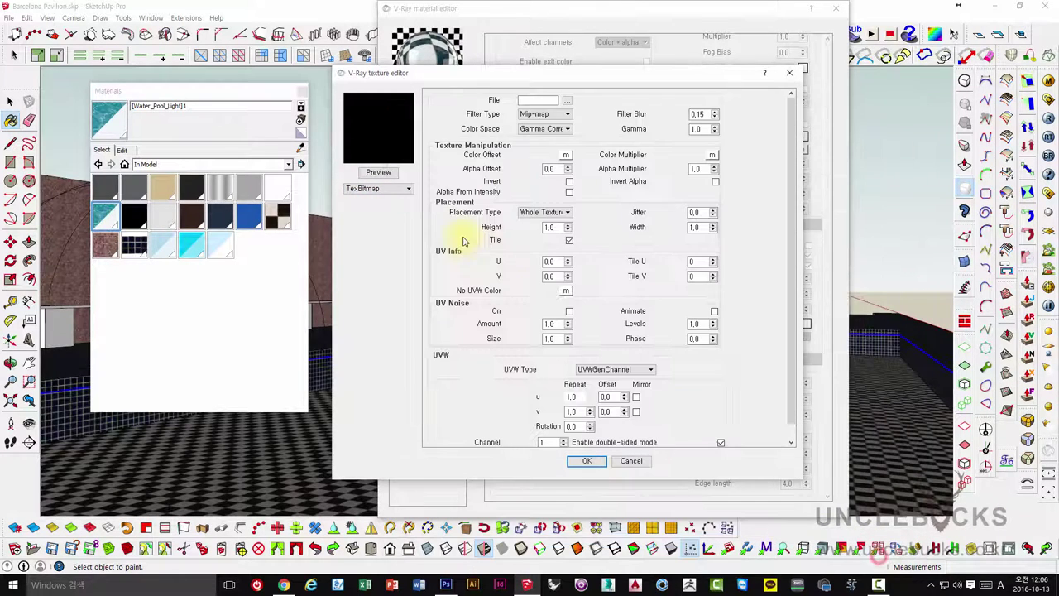
pyautogui.click(366, 189)
pyautogui.scroll(-1, 364, 232)
pyautogui.scroll(-1, 365, 248)
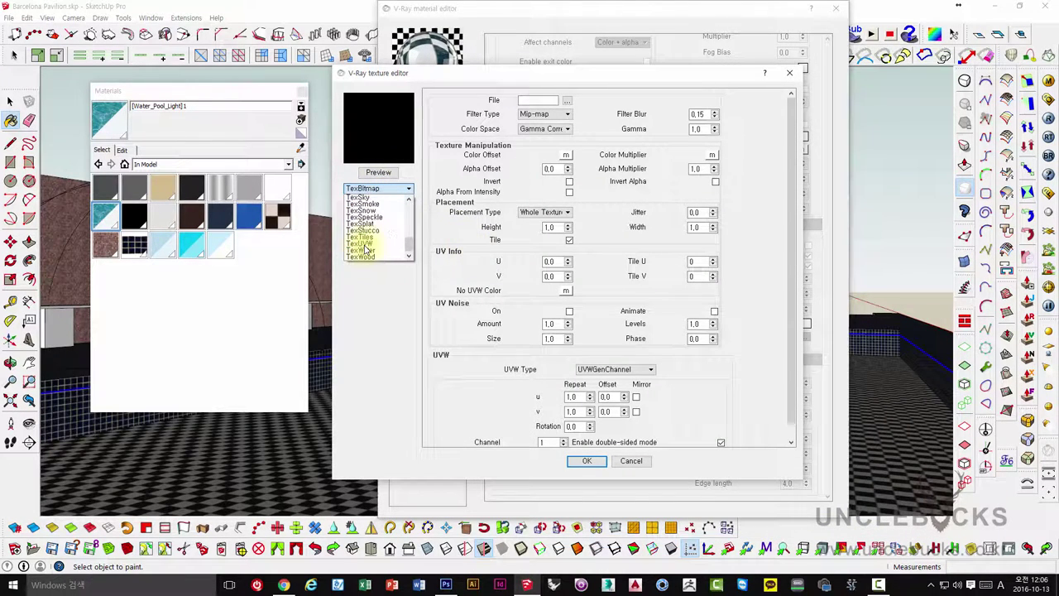
pyautogui.scroll(-1, 366, 250)
pyautogui.click(367, 253)
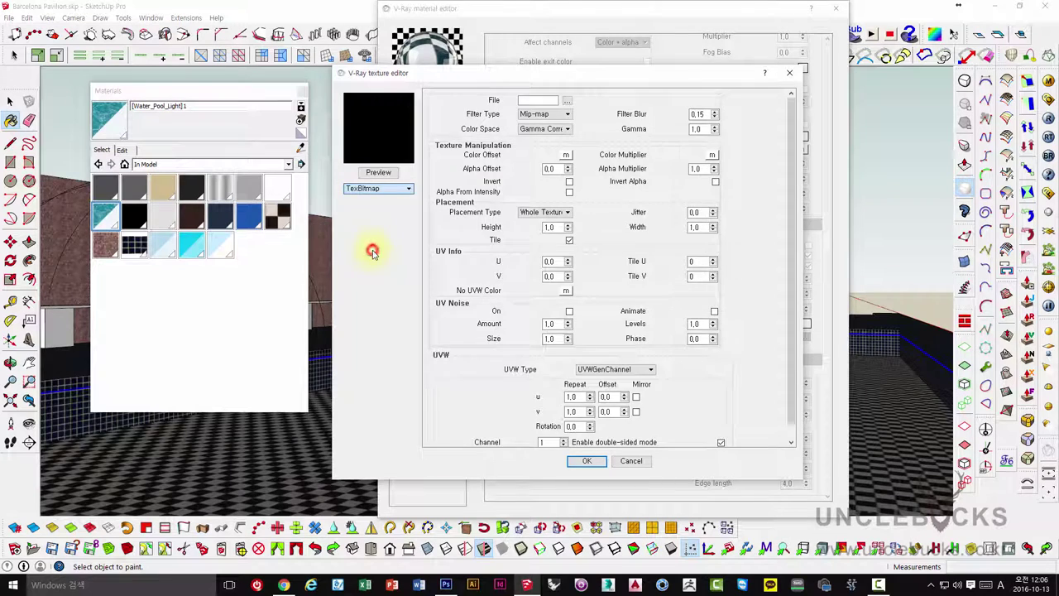
pyautogui.click(384, 173)
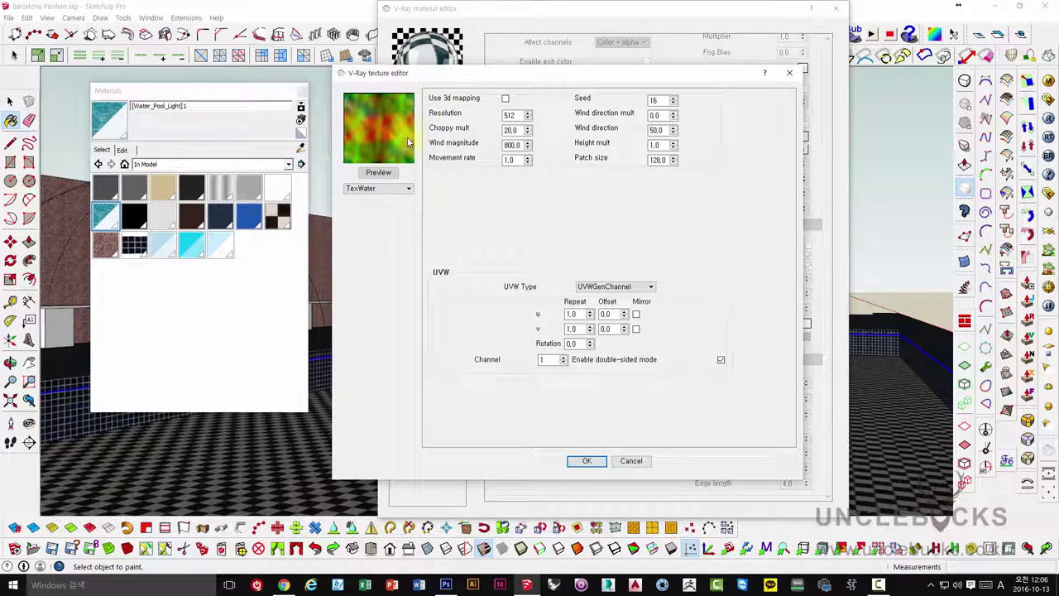
pyautogui.click(587, 460)
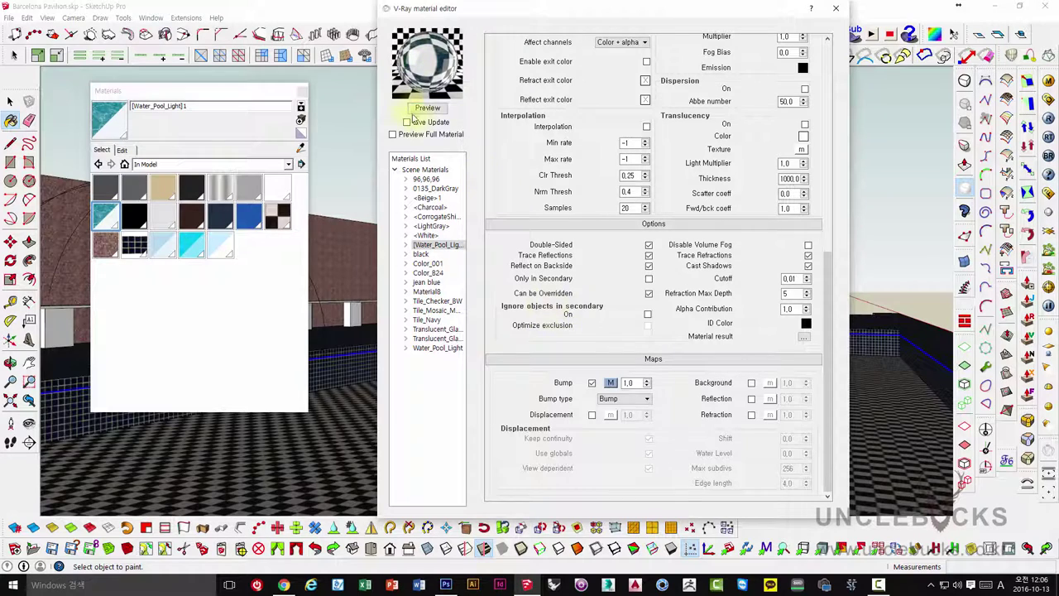
# Step: Turn Live Update back on and set the bump amount to 2.0
pyautogui.click(427, 107)
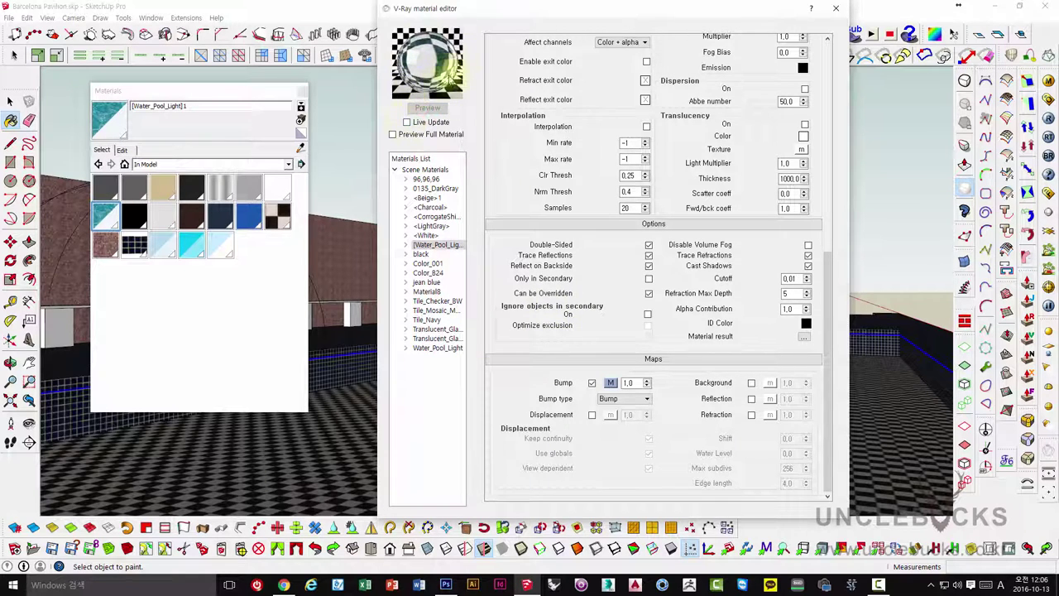
pyautogui.click(408, 123)
pyautogui.click(629, 383)
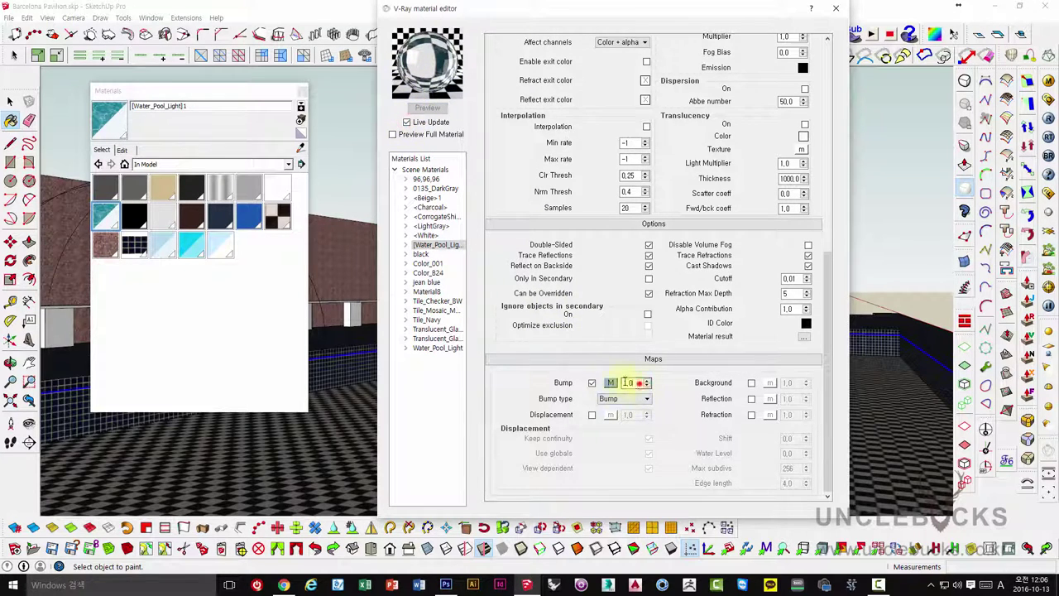
pyautogui.write('2')
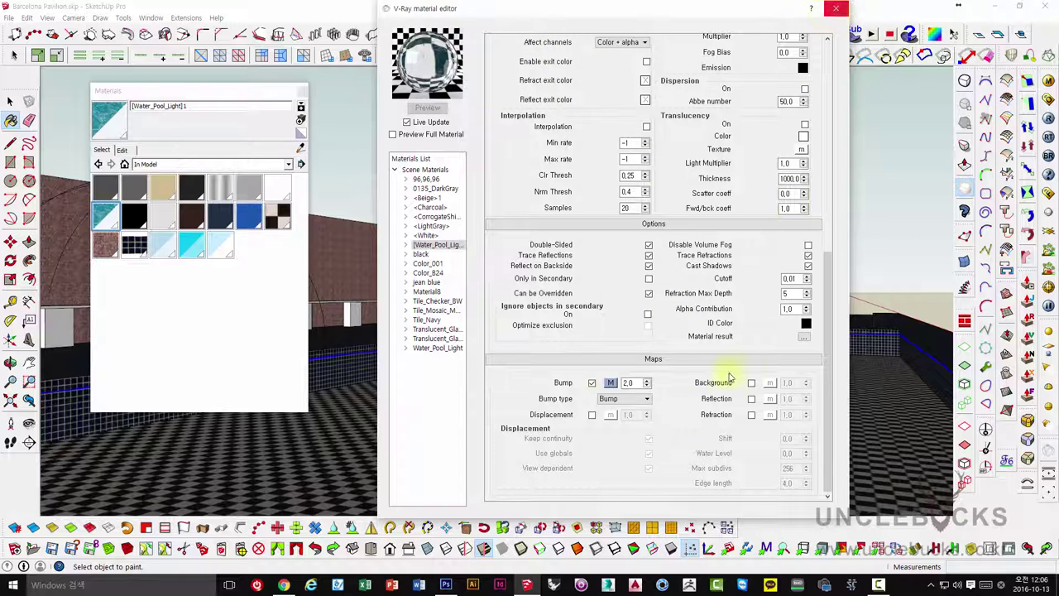
pyautogui.click(612, 383)
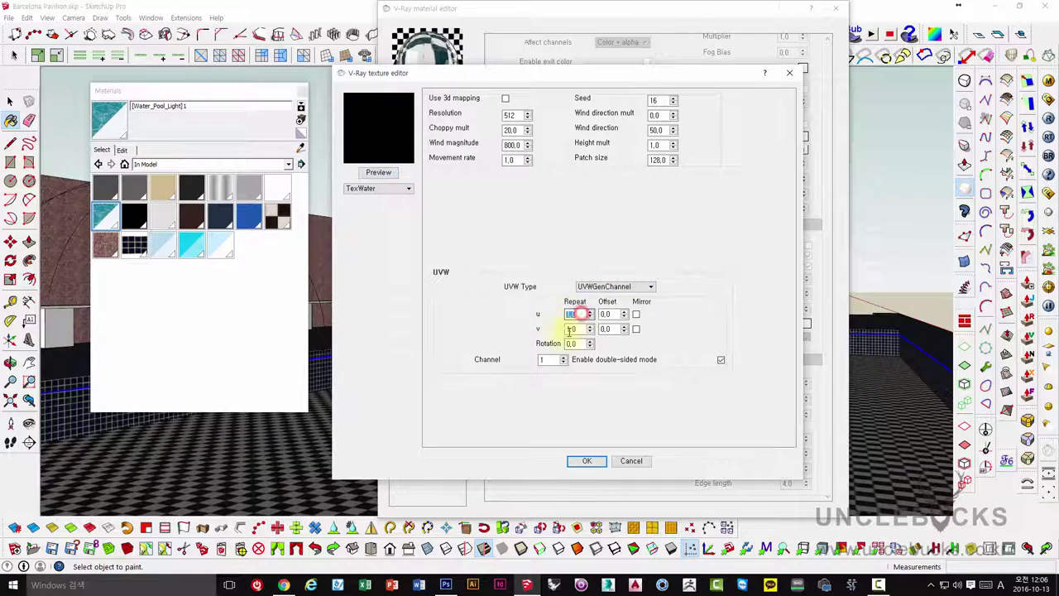
pyautogui.doubleClick(572, 328)
pyautogui.click(583, 462)
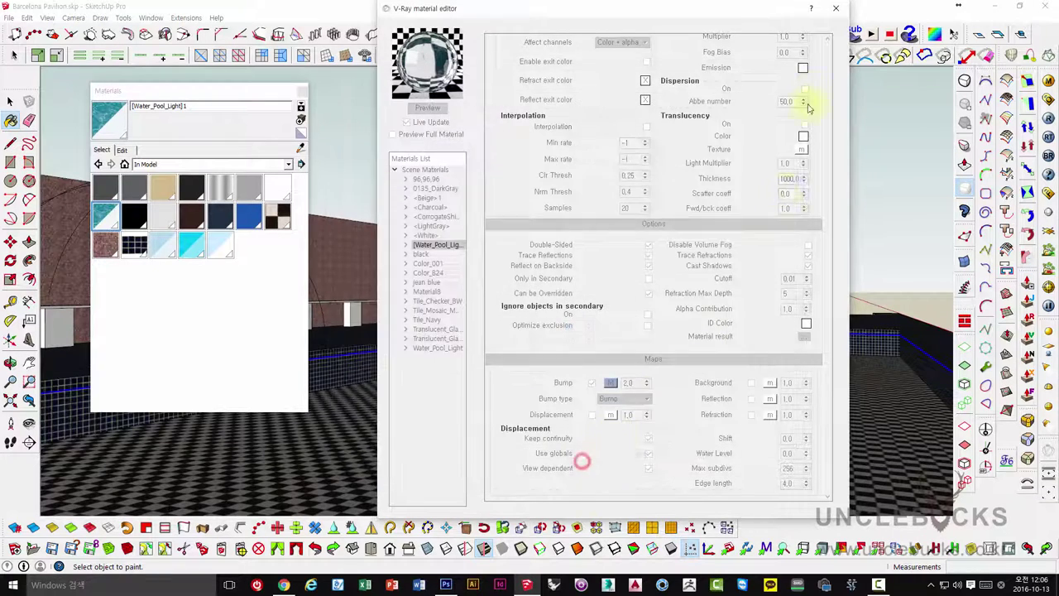
# Step: Close the V-Ray material editor while the pool render runs
pyautogui.click(836, 9)
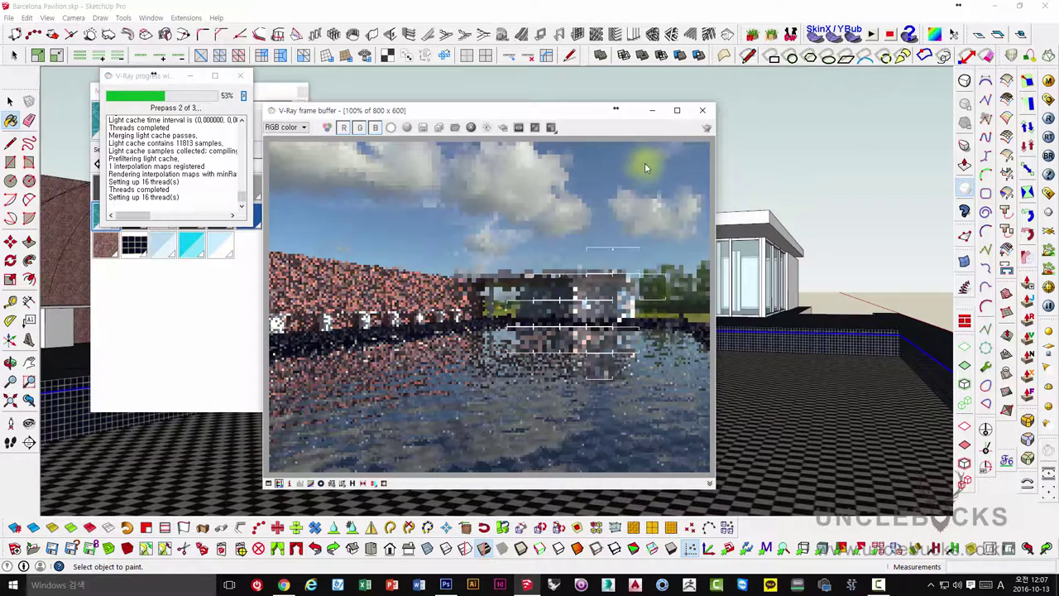
# Step: Bring up the Water_Pool_Light texture width and height fields in the Materials panel
pyautogui.click(204, 343)
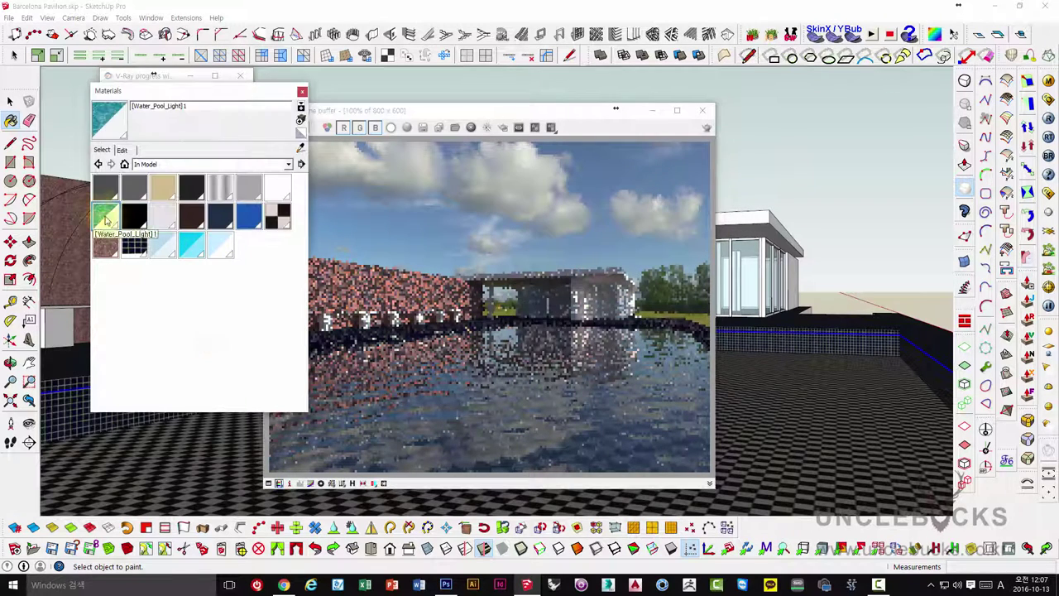
pyautogui.click(121, 149)
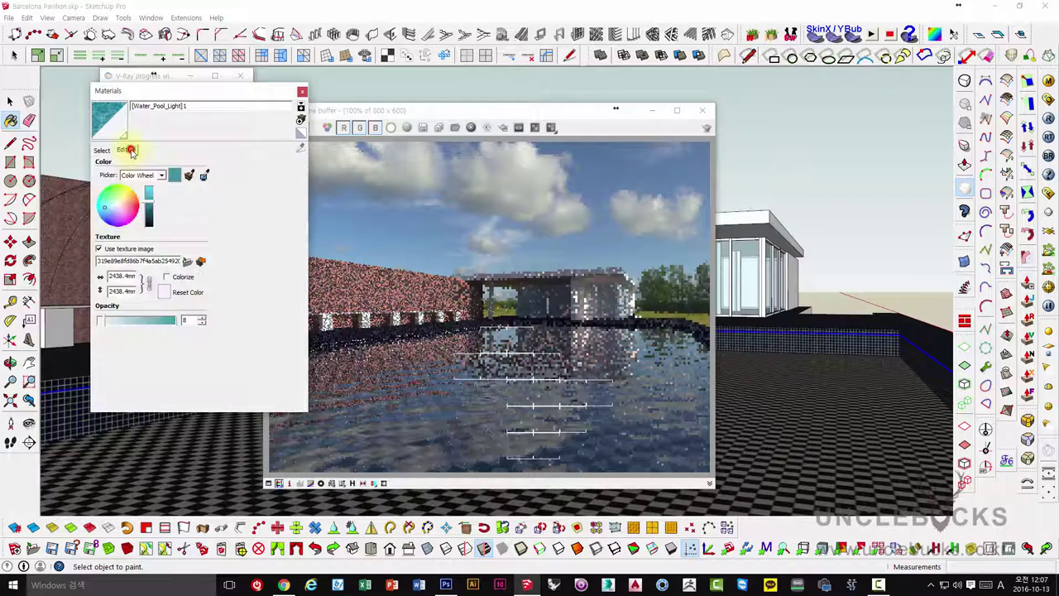
pyautogui.doubleClick(114, 277)
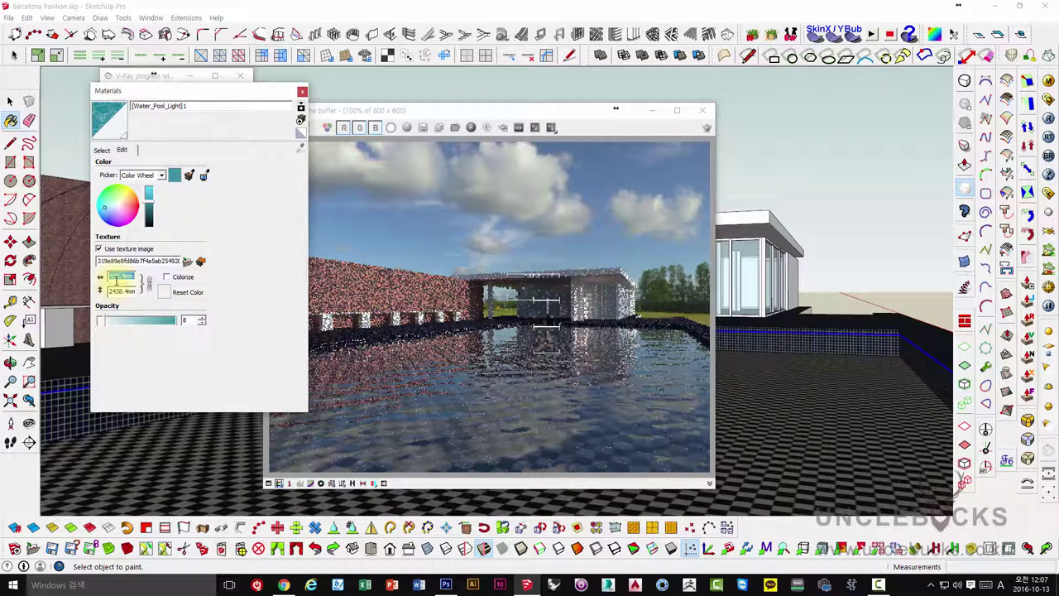
pyautogui.click(115, 278)
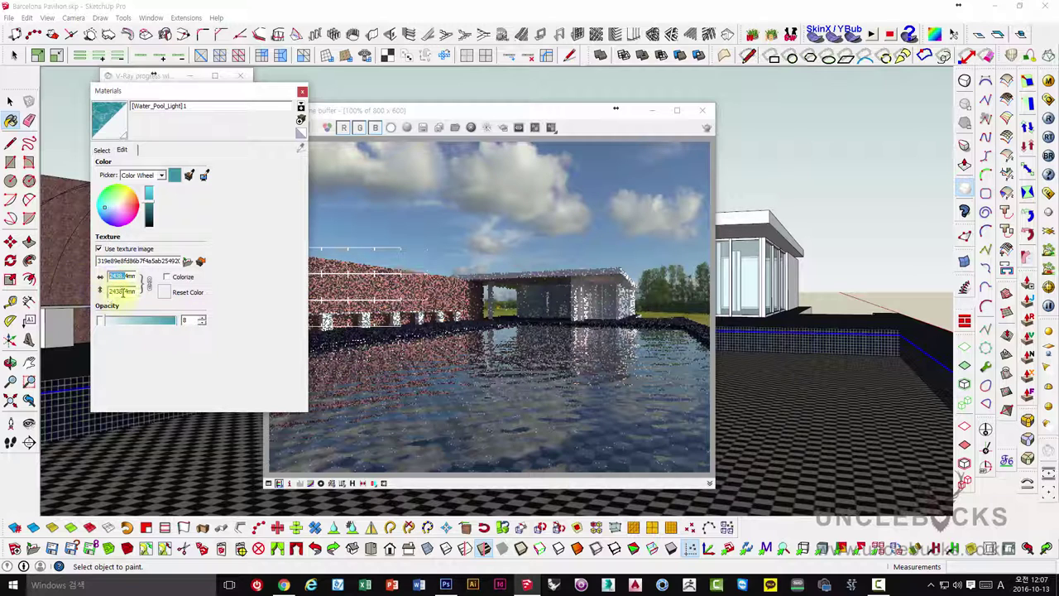
pyautogui.click(123, 291)
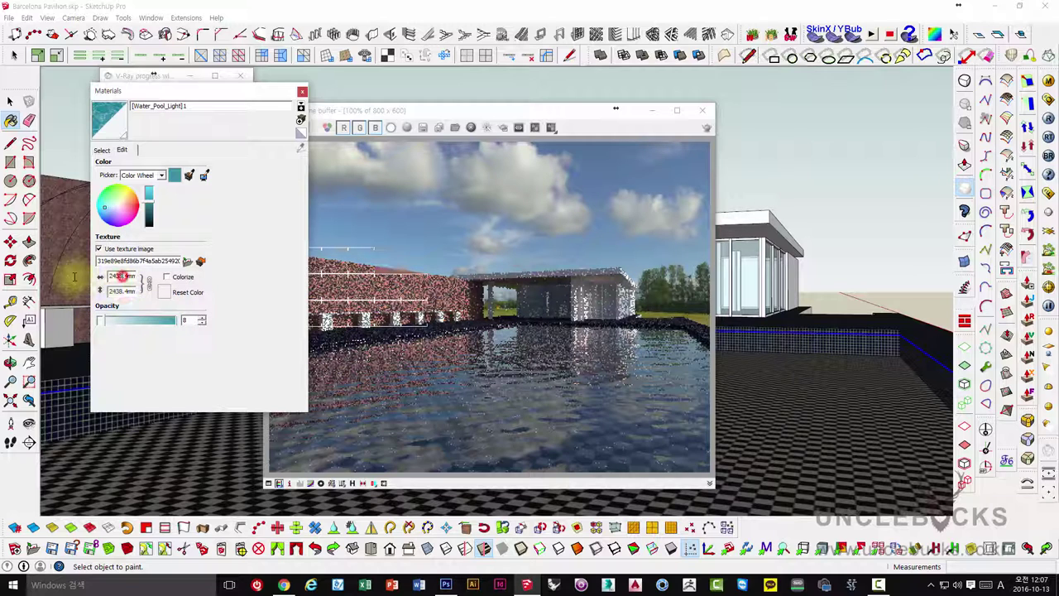
pyautogui.click(114, 278)
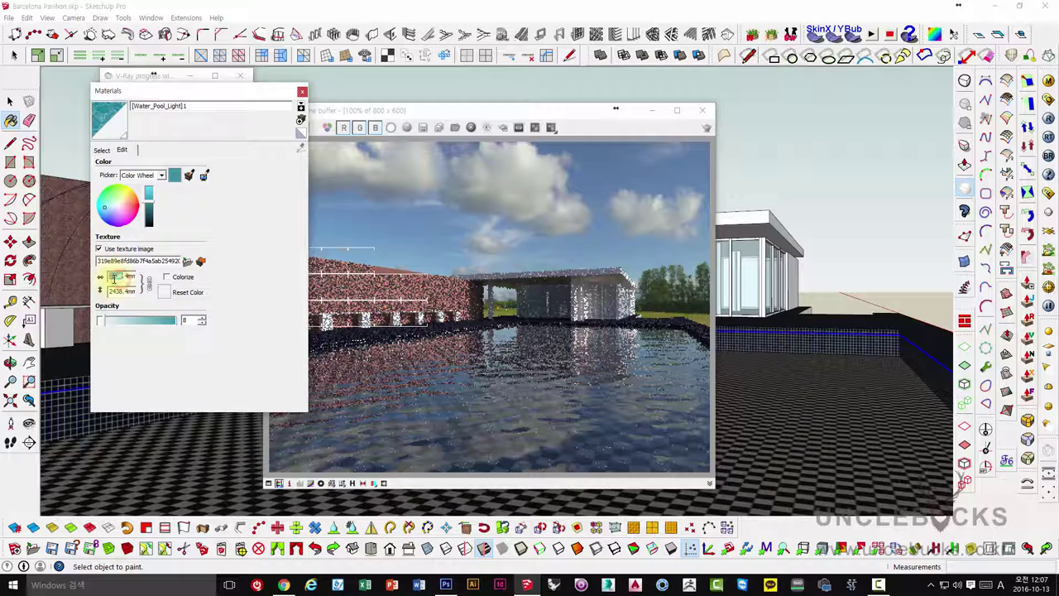
pyautogui.click(101, 150)
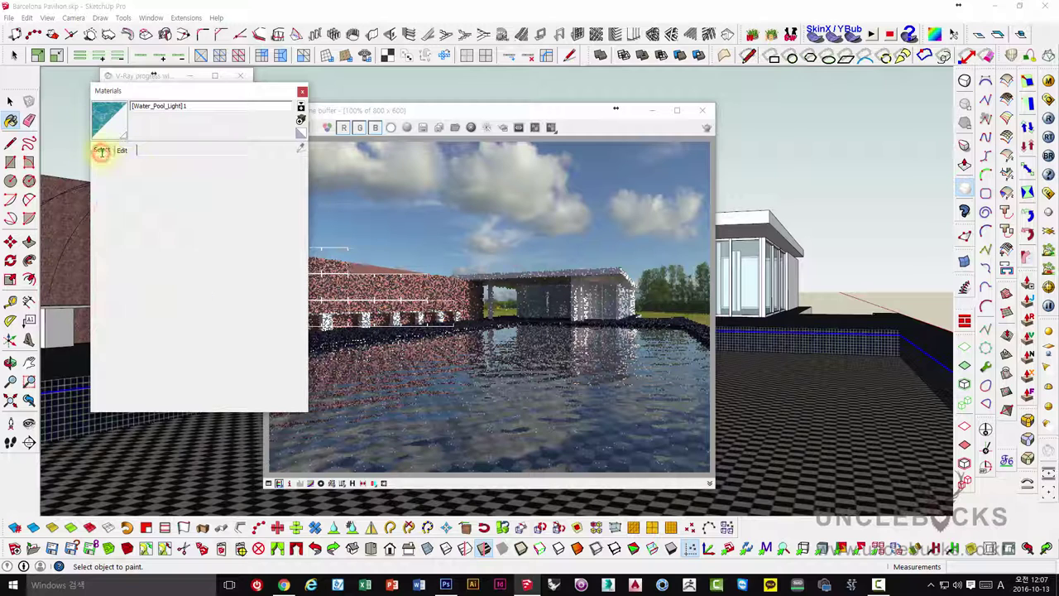
pyautogui.click(122, 150)
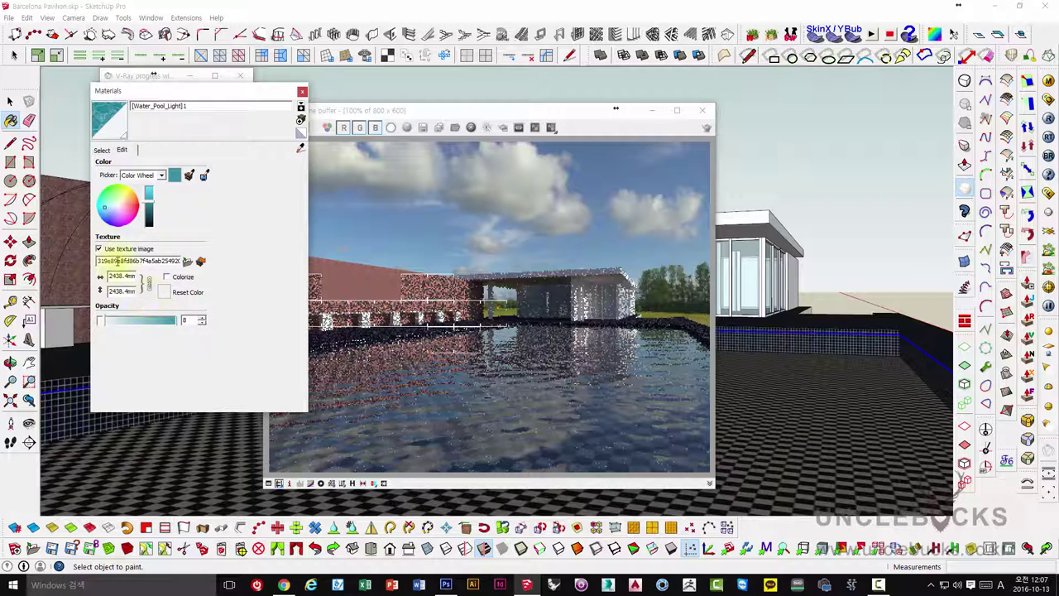
pyautogui.click(116, 278)
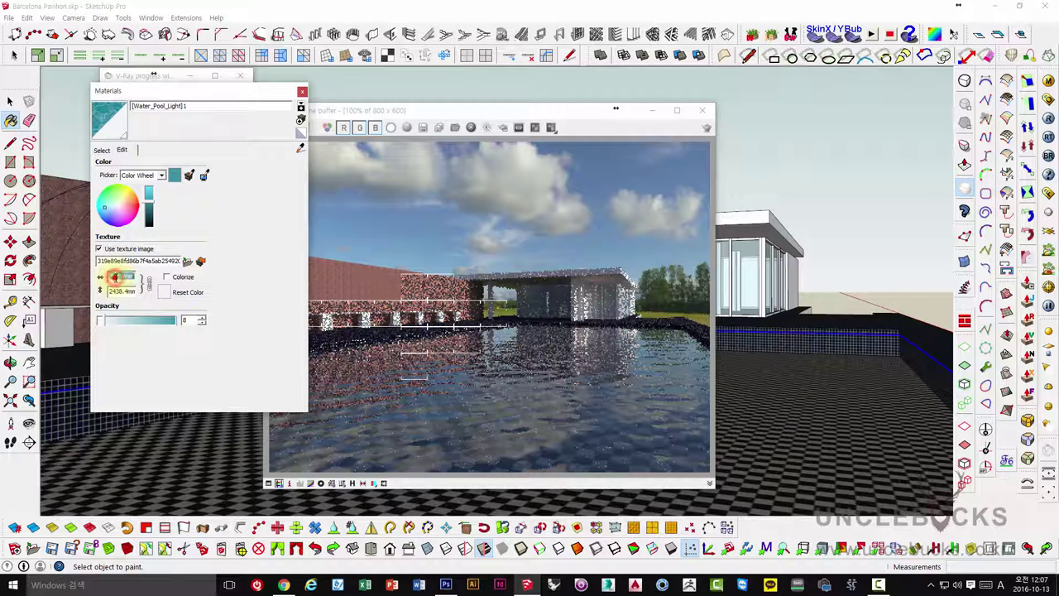
pyautogui.click(120, 290)
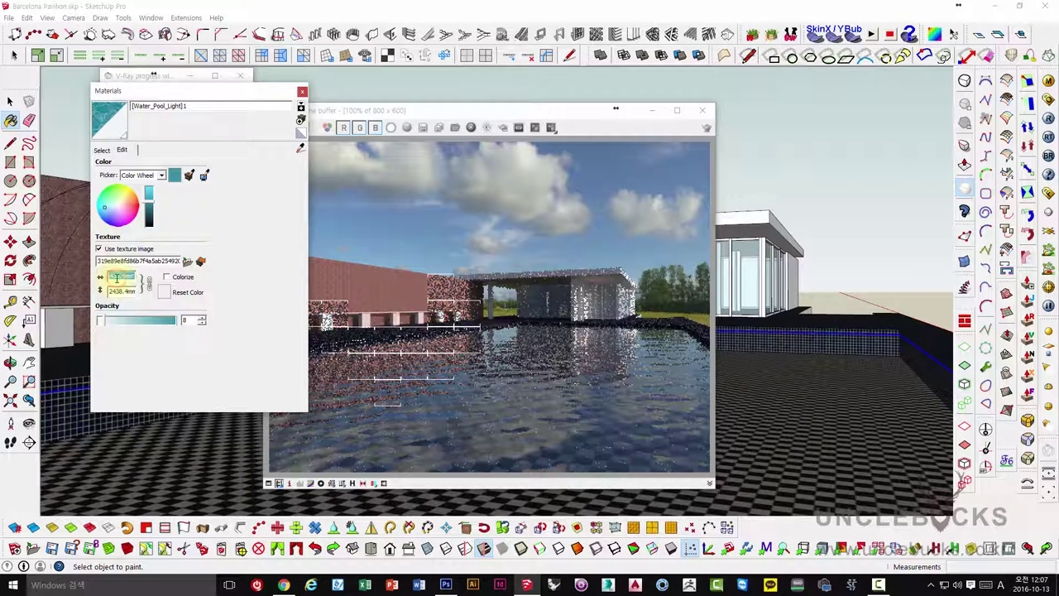
pyautogui.click(118, 276)
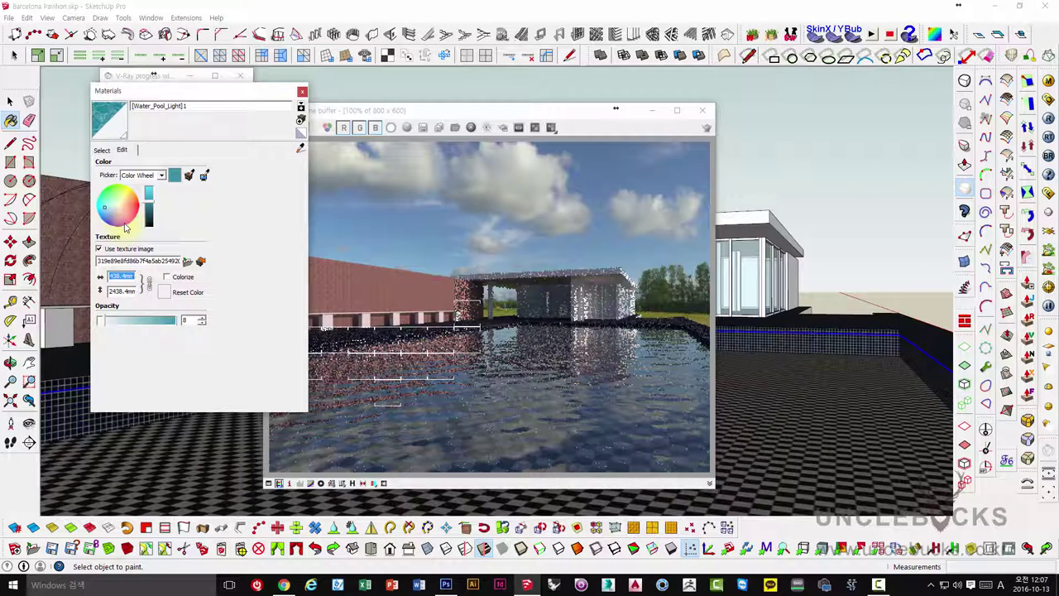
# Step: Set the water texture width to 438.4mm and open its V-Ray material settings
pyautogui.click(127, 114)
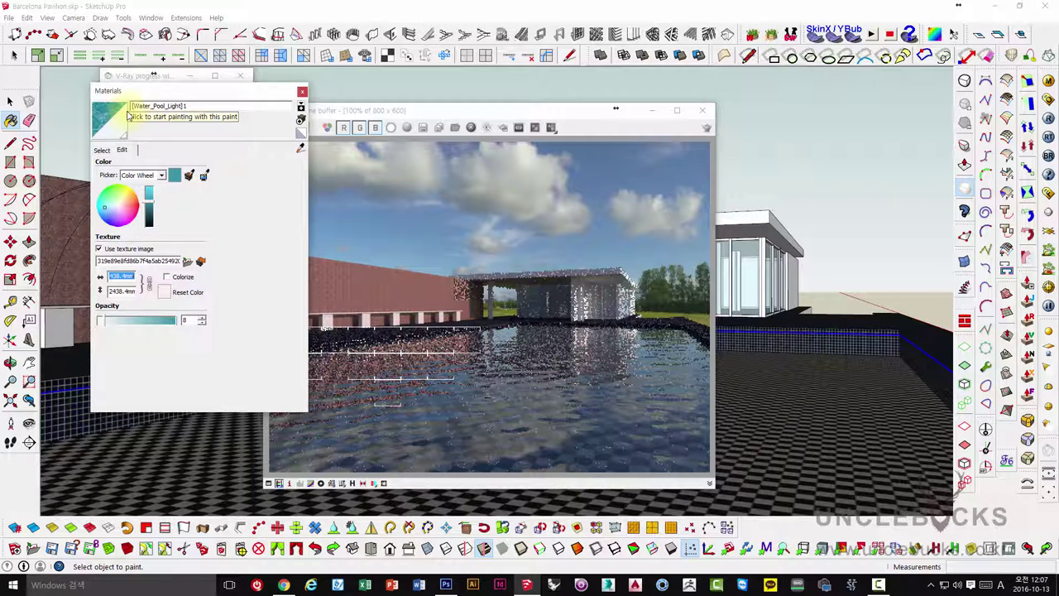
pyautogui.click(129, 118)
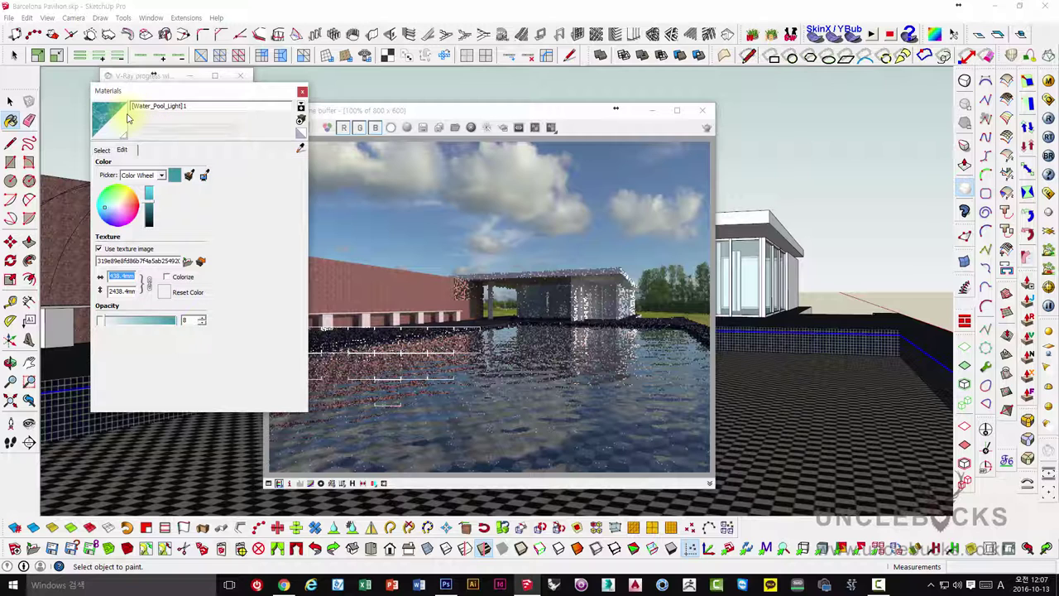
pyautogui.moveTo(139, 97); pyautogui.dragTo(147, 92)
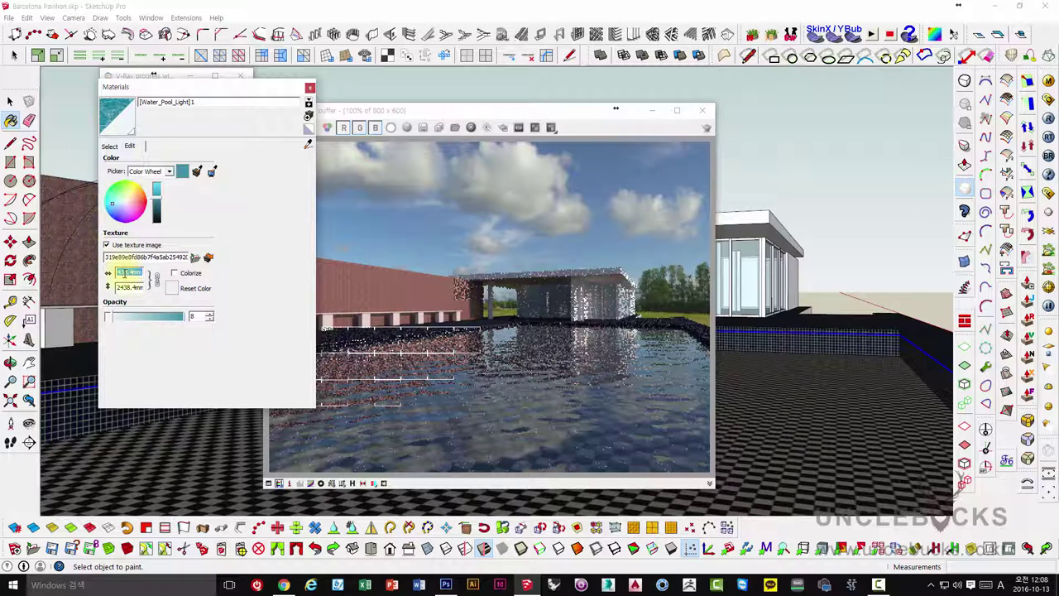
pyautogui.doubleClick(124, 272)
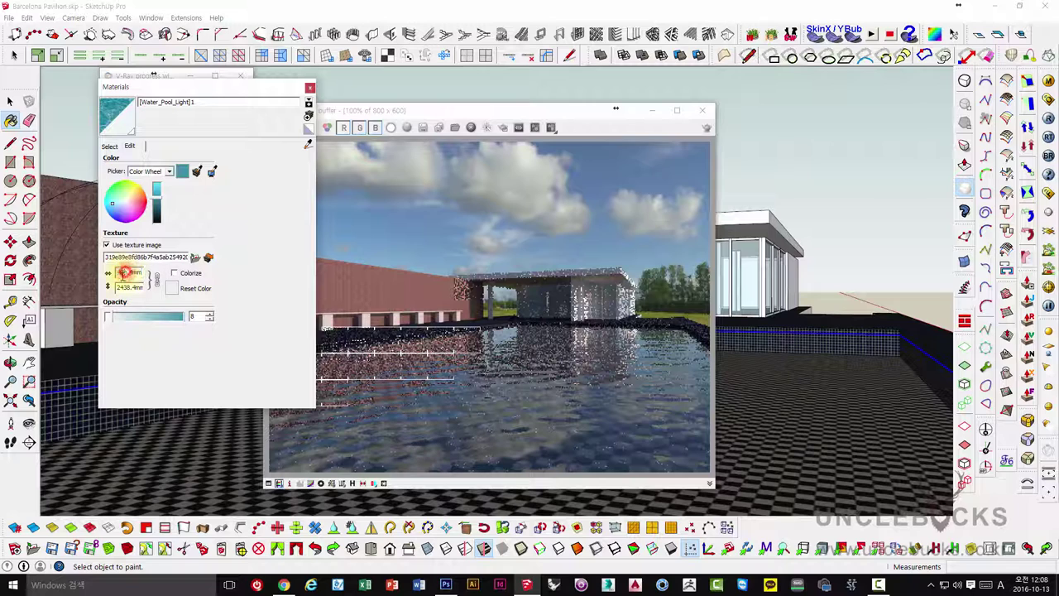
pyautogui.click(124, 272)
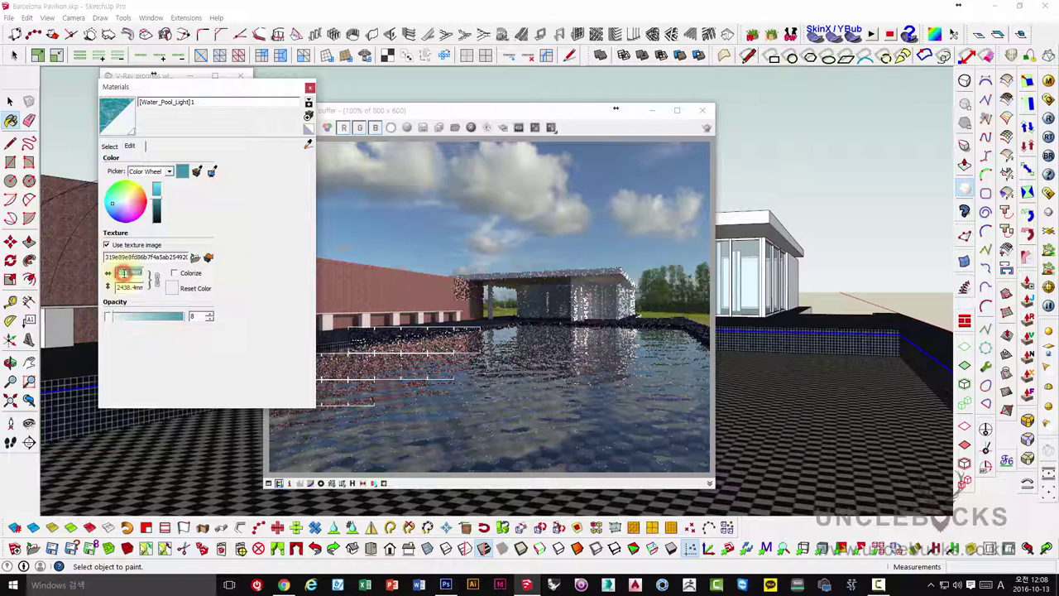
pyautogui.doubleClick(123, 273)
pyautogui.click(117, 273)
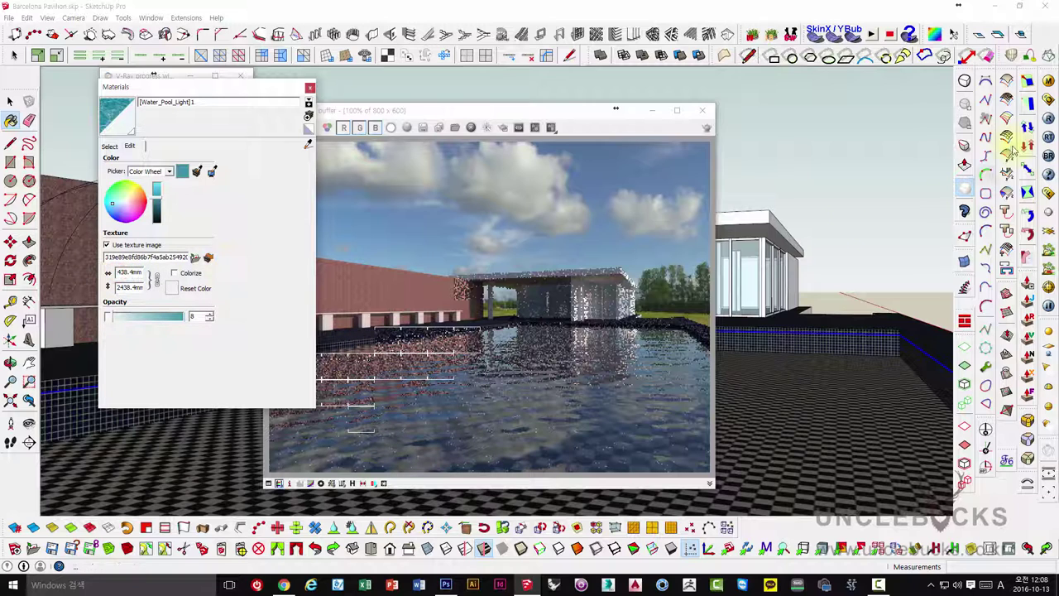
pyautogui.click(1047, 81)
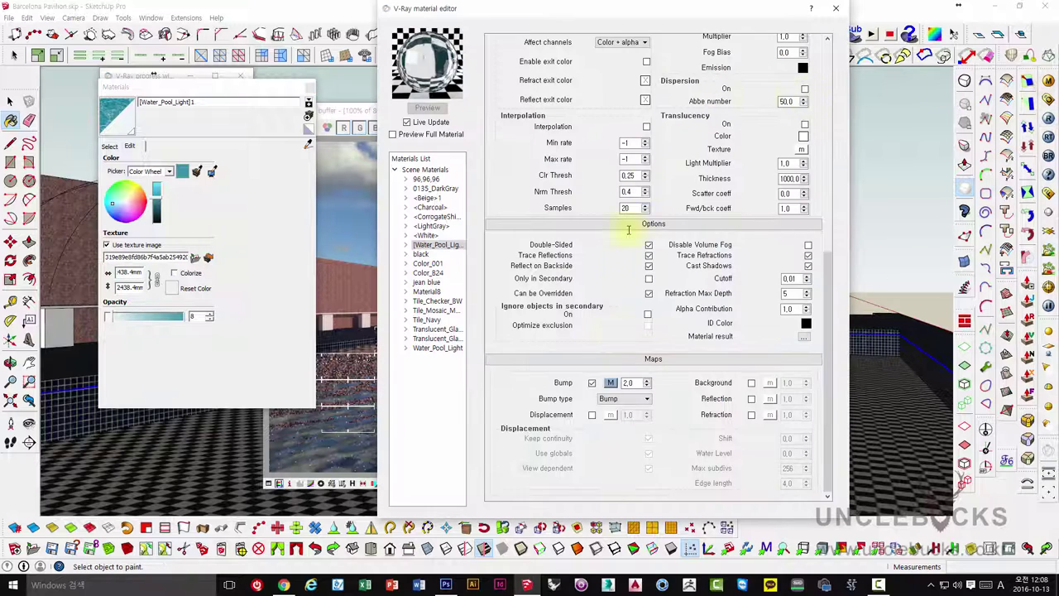
# Step: Preview the TexWater bump map and return to the 2438.4mm-square water material settings
pyautogui.click(610, 383)
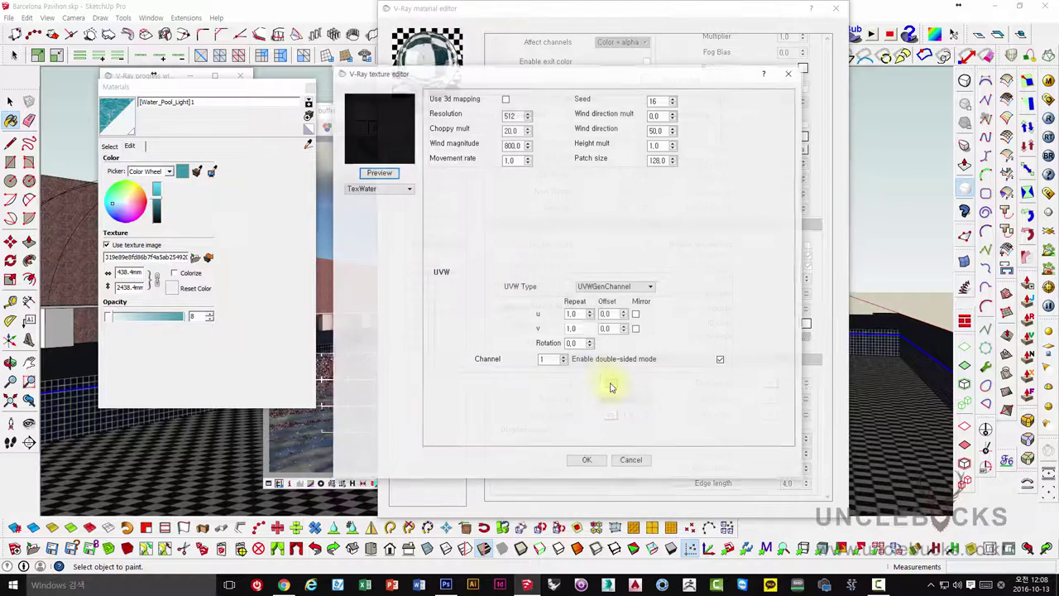
pyautogui.click(376, 174)
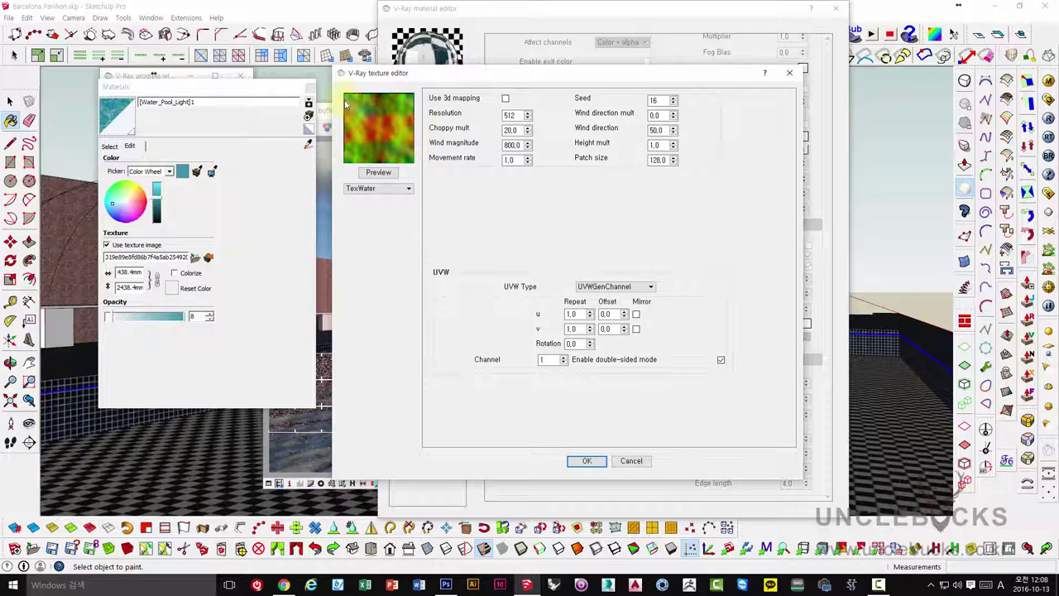
pyautogui.click(111, 147)
pyautogui.click(130, 147)
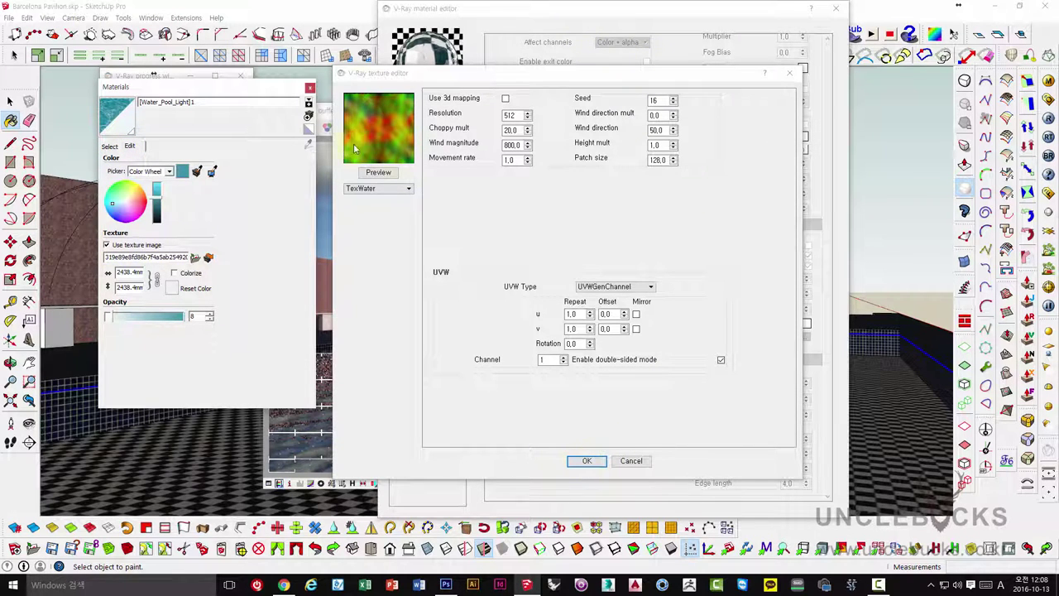
# Step: Accept the bump map settings and resize the water texture from 2438.4mm to 438.4mm
pyautogui.click(583, 464)
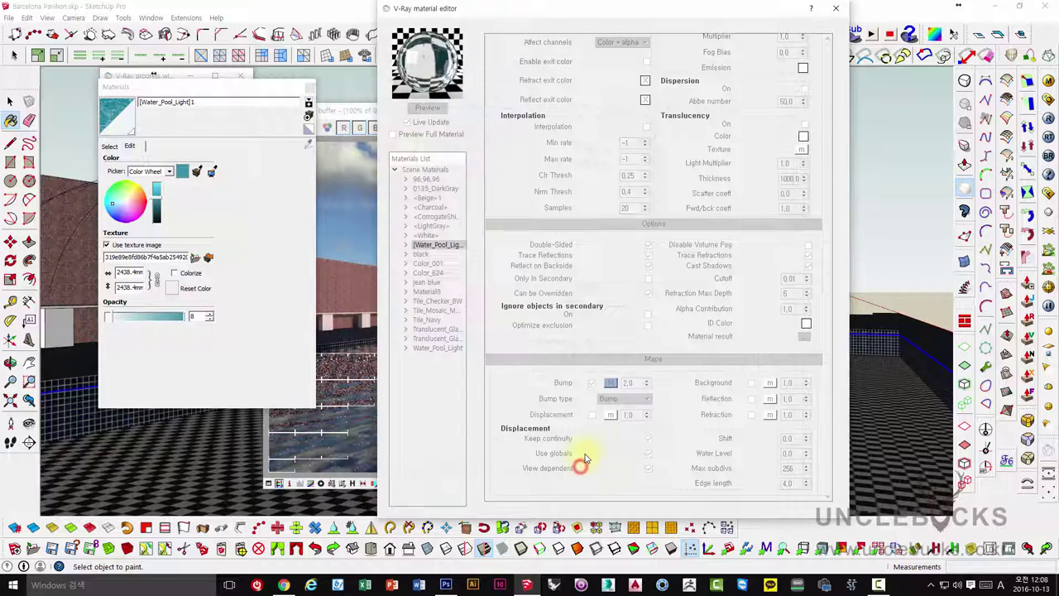
pyautogui.scroll(3, 612, 310)
pyautogui.scroll(3, 617, 297)
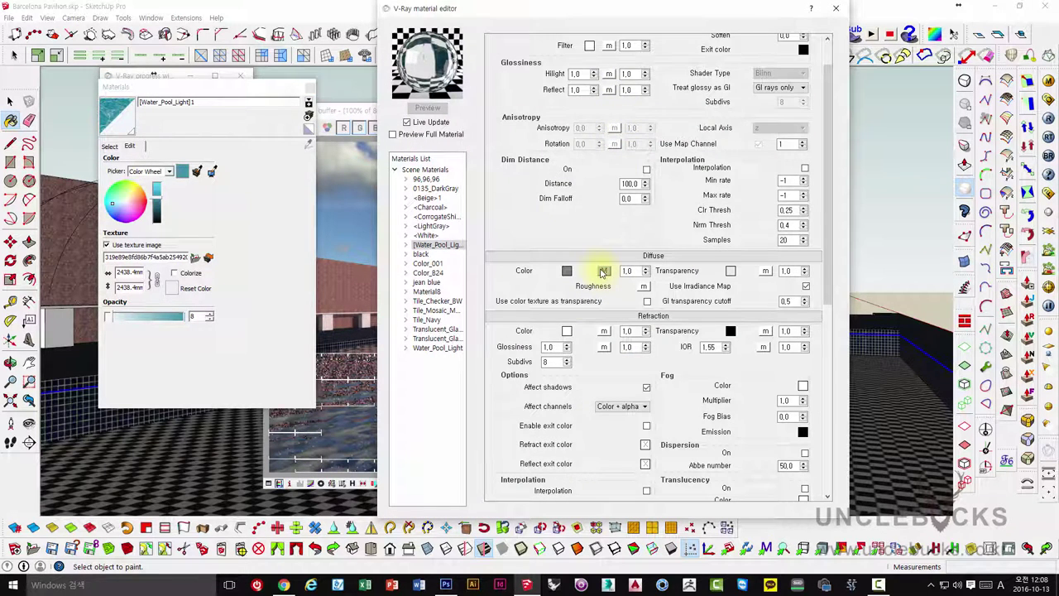
pyautogui.scroll(1, 603, 273)
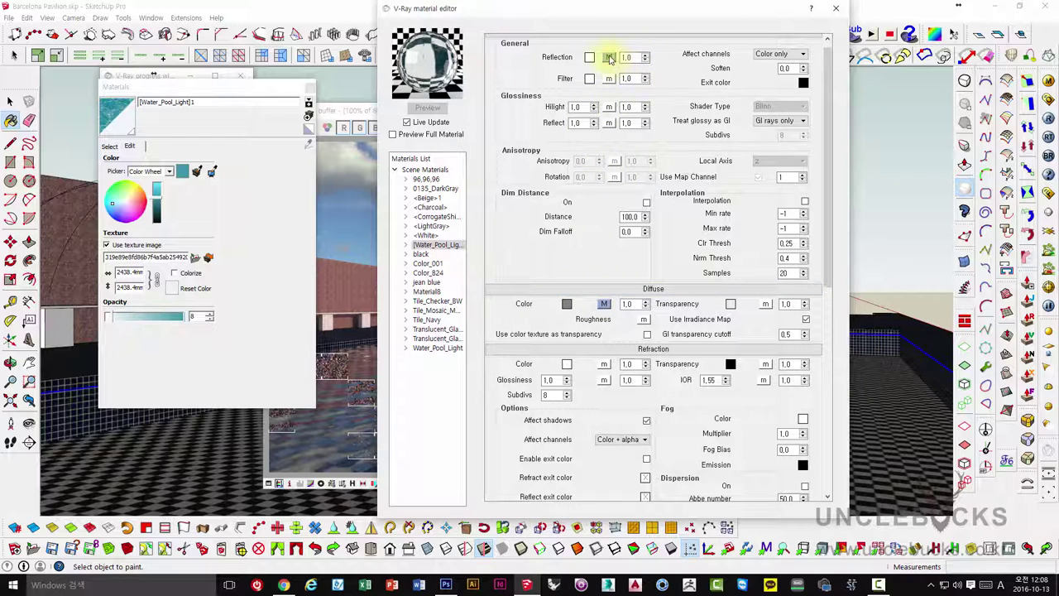
pyautogui.doubleClick(124, 273)
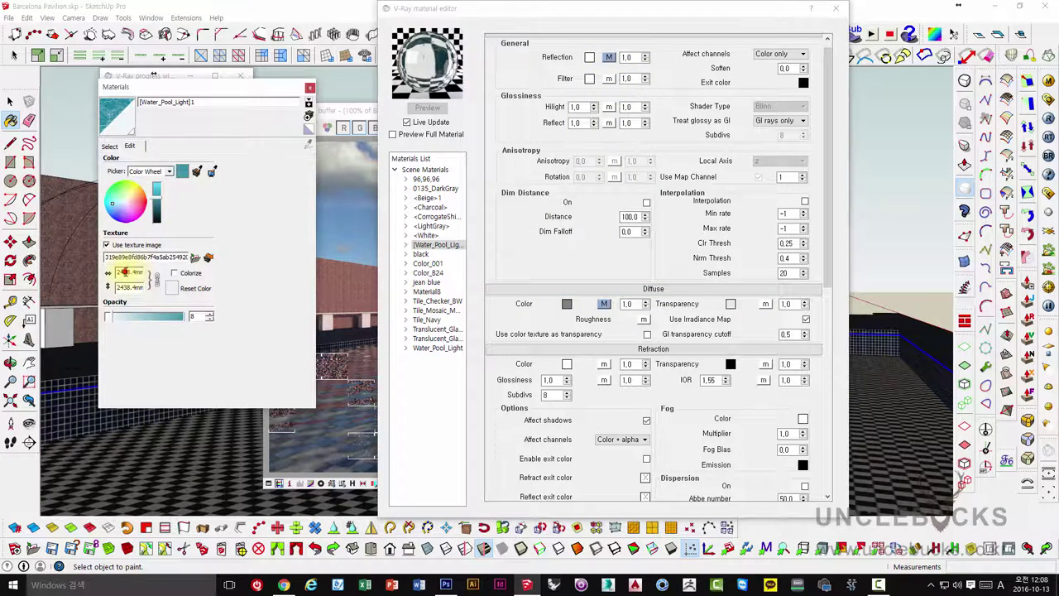
pyautogui.write('1')
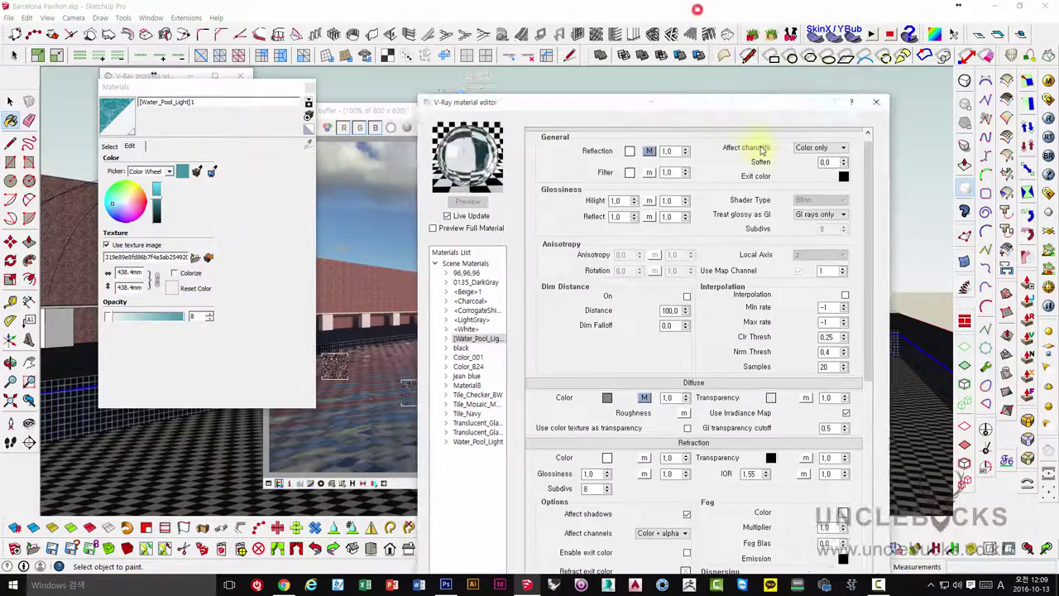
# Step: Close the test render window hidden behind the material settings
pyautogui.moveTo(700, 12); pyautogui.dragTo(877, 17)
pyautogui.click(426, 263)
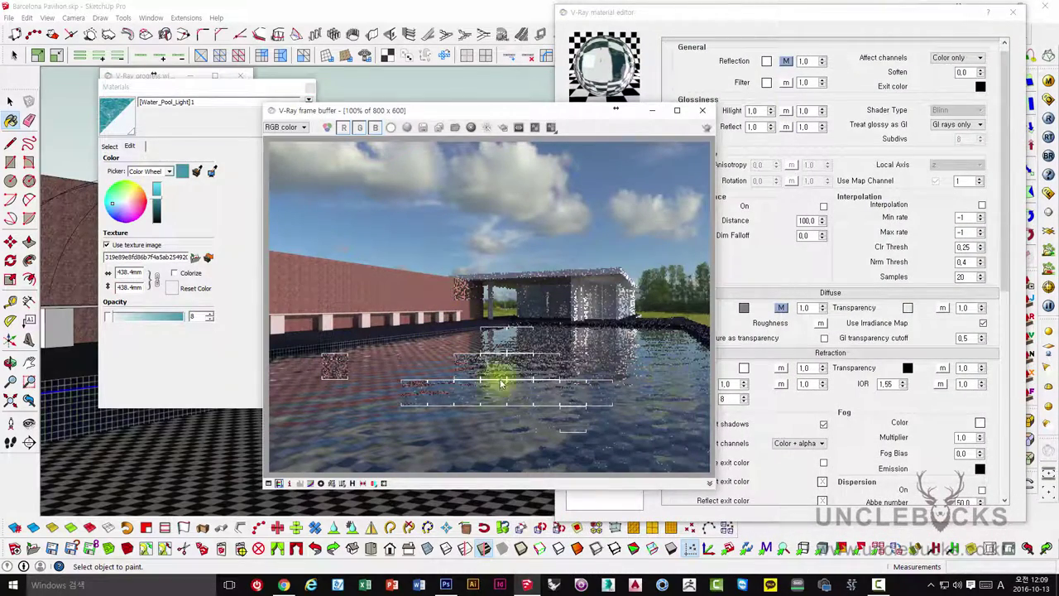
pyautogui.click(700, 110)
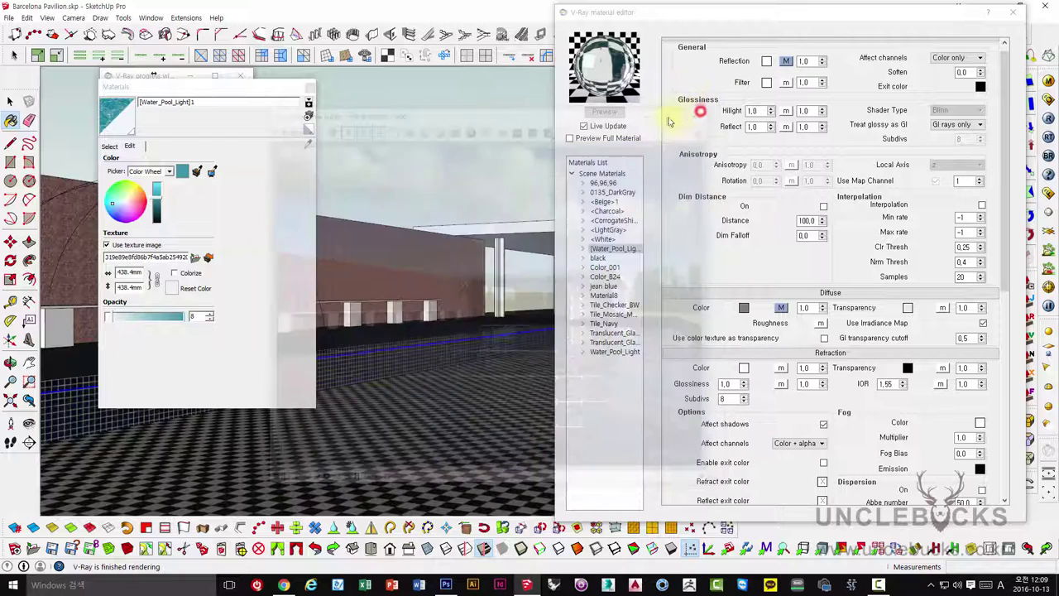
# Step: Turn off the water's texture image, leaving plain teal, and start a fresh pool render
pyautogui.click(106, 245)
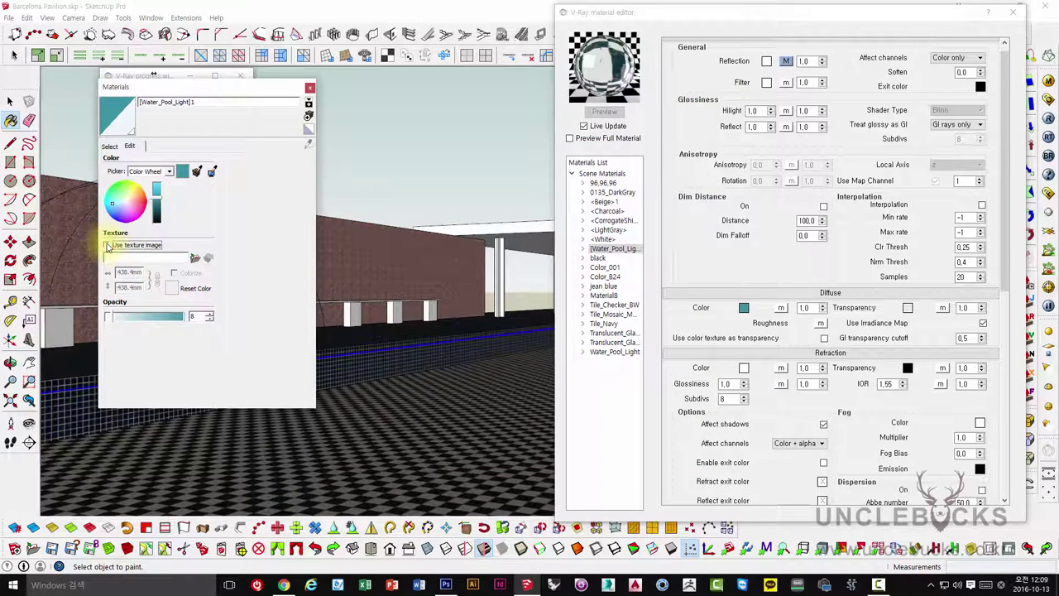
pyautogui.click(1013, 12)
pyautogui.click(1048, 119)
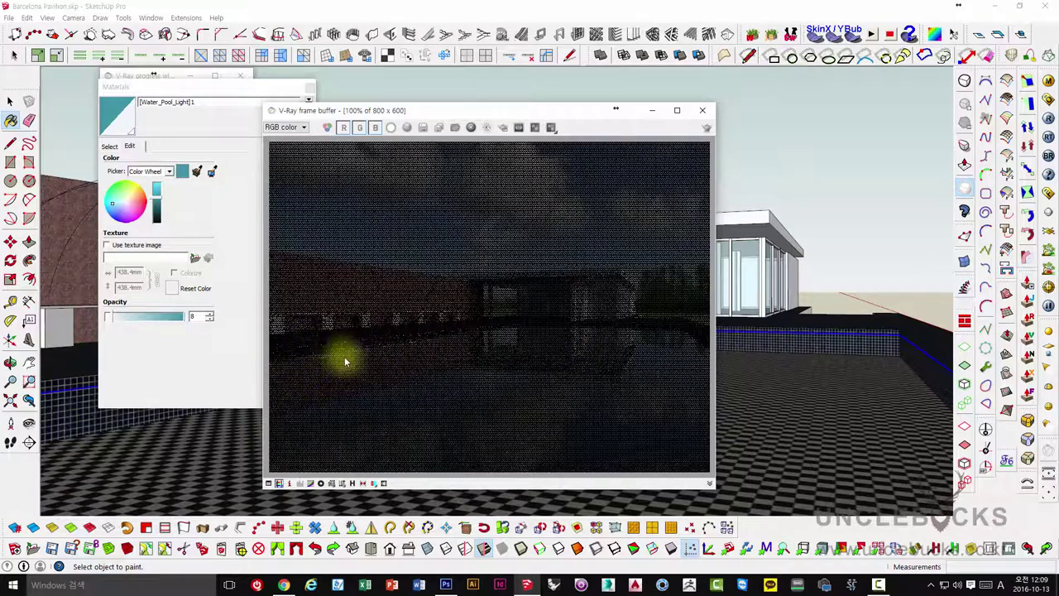
# Step: Close the render window and Materials panel, and bring up the V-Ray material settings
pyautogui.click(703, 111)
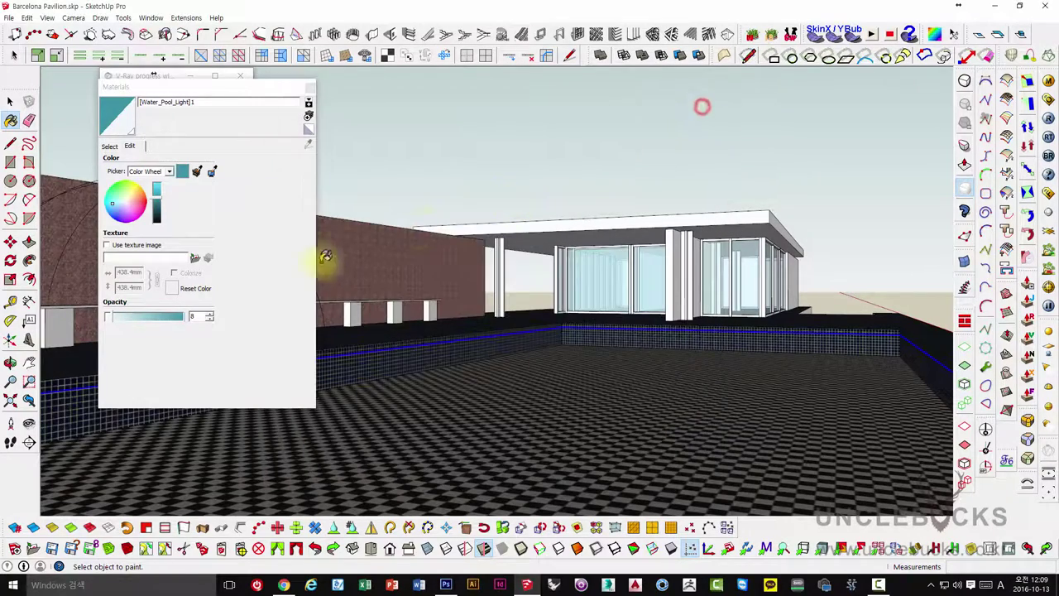
pyautogui.click(307, 87)
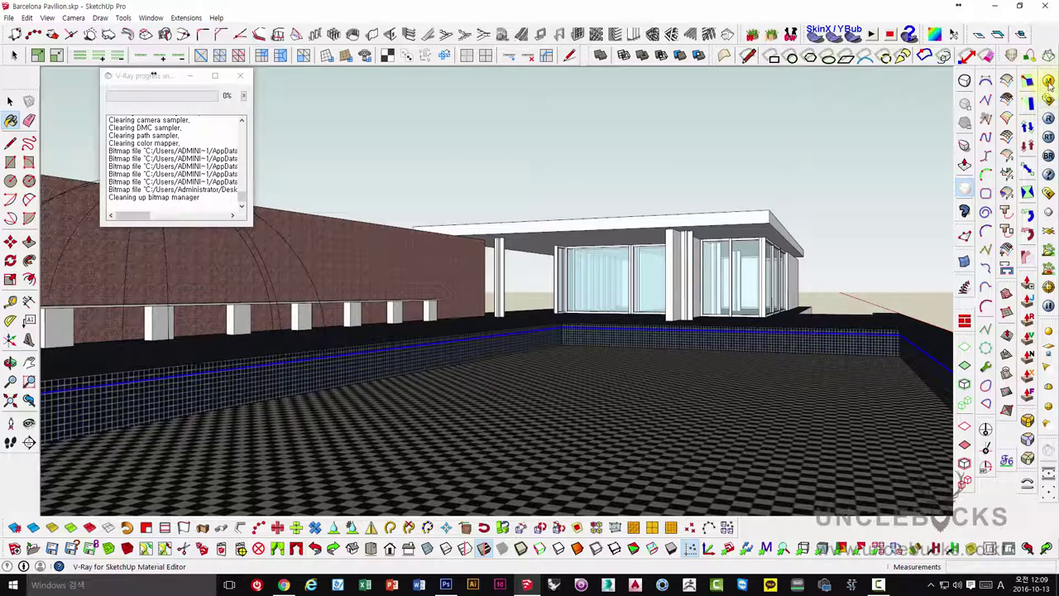
pyautogui.click(1031, 96)
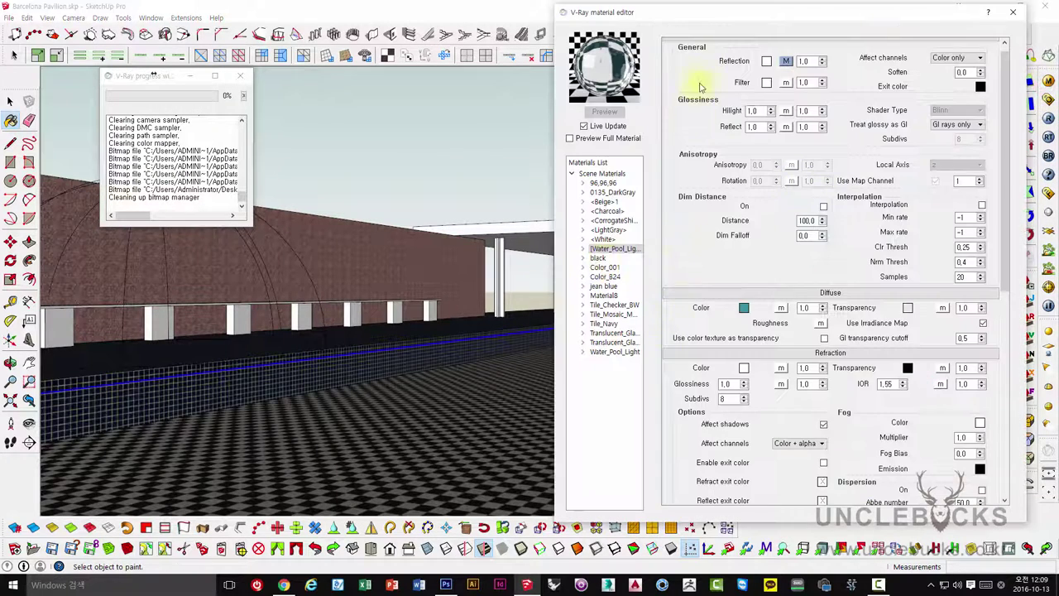
pyautogui.moveTo(743, 20); pyautogui.dragTo(452, 20)
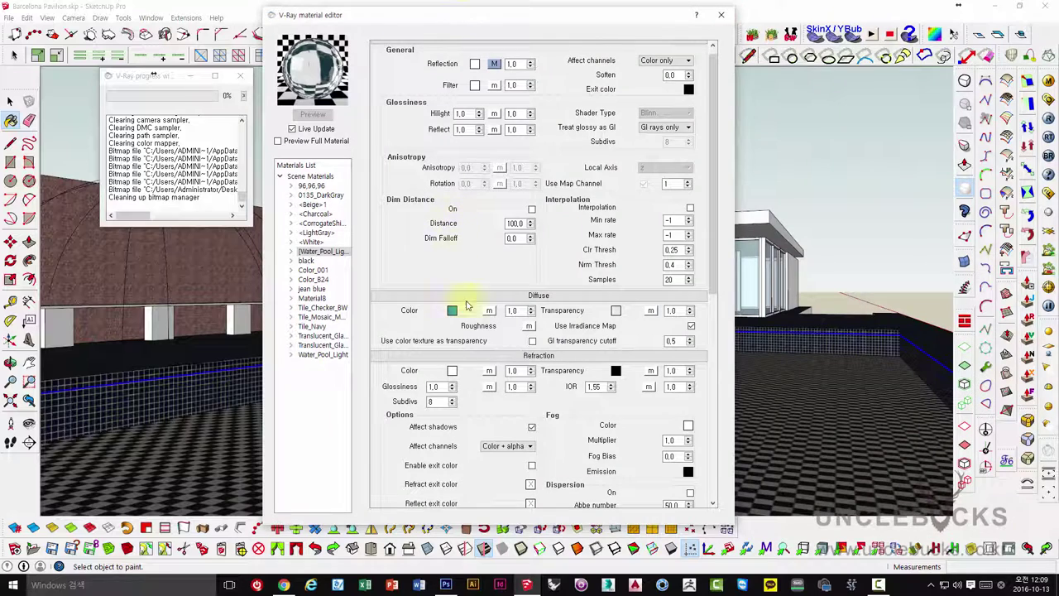
# Step: Set the TexWater bump map's u and v repeat to 20
pyautogui.scroll(-5, 556, 302)
pyautogui.scroll(-6, 546, 377)
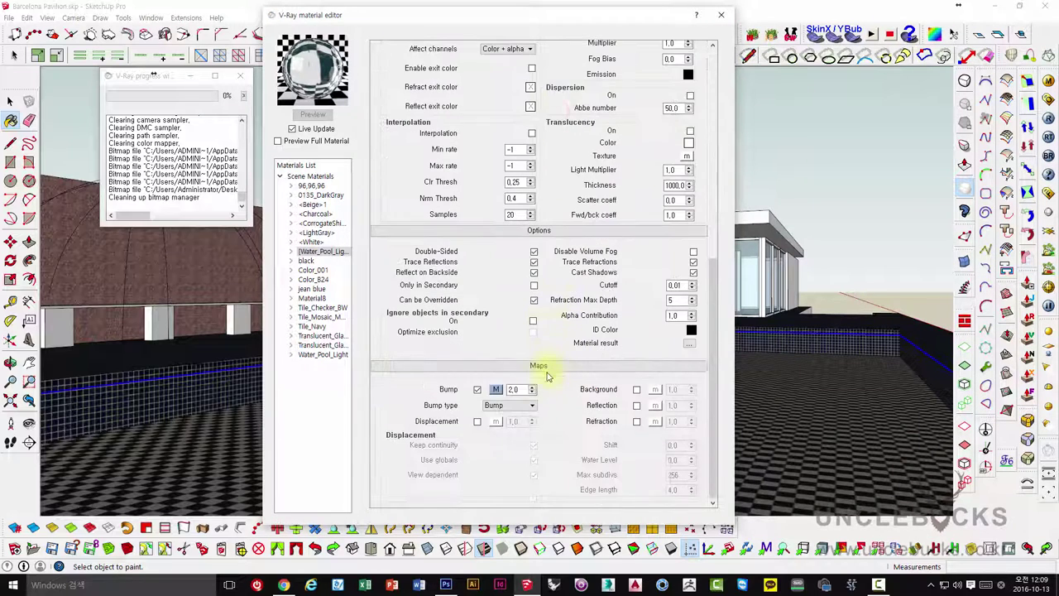
pyautogui.click(495, 388)
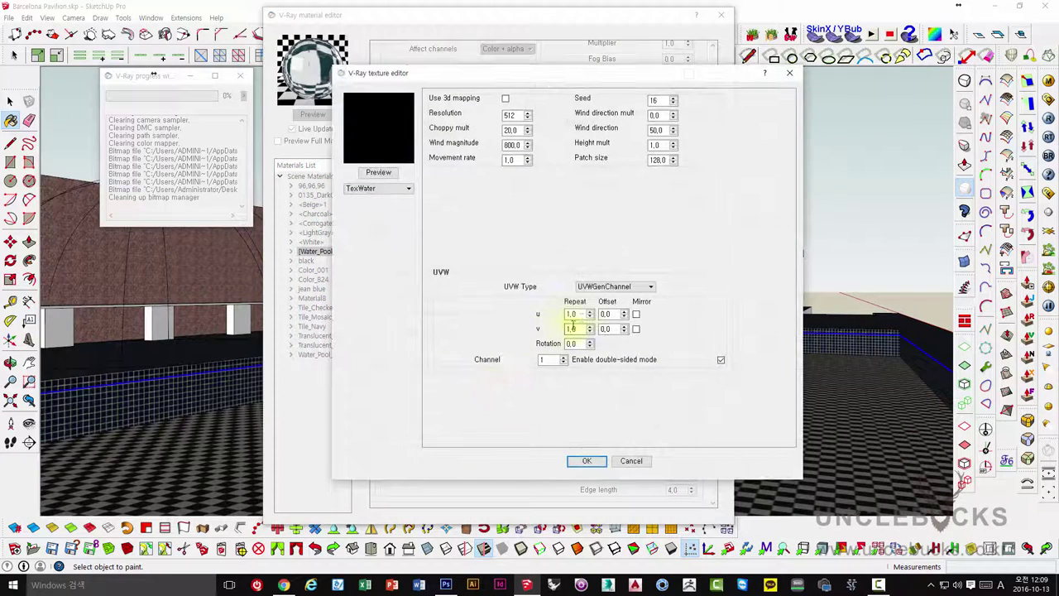
pyautogui.moveTo(547, 316); pyautogui.dragTo(490, 316)
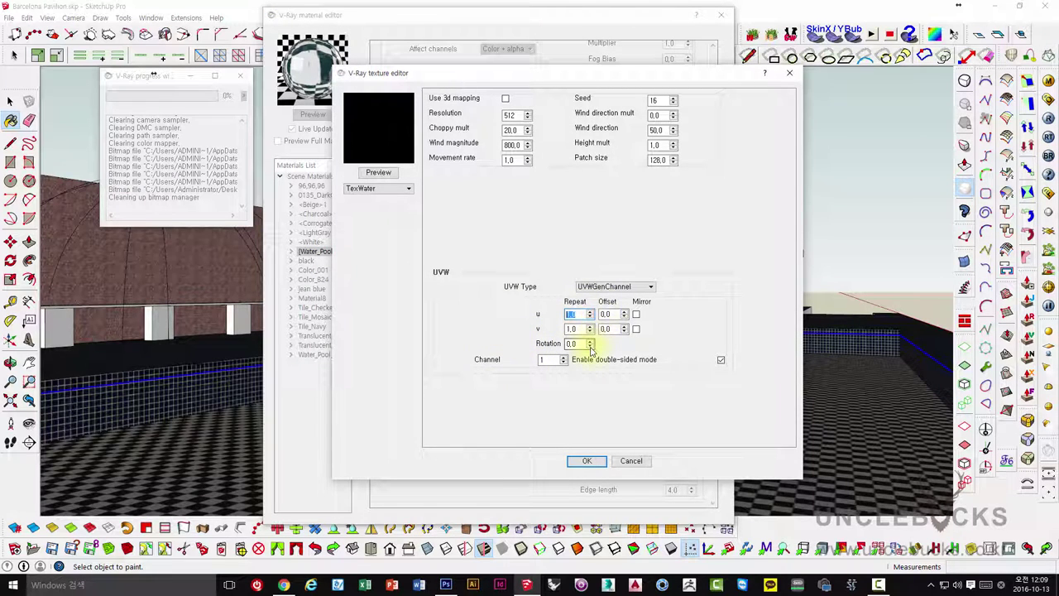
pyautogui.write('20')
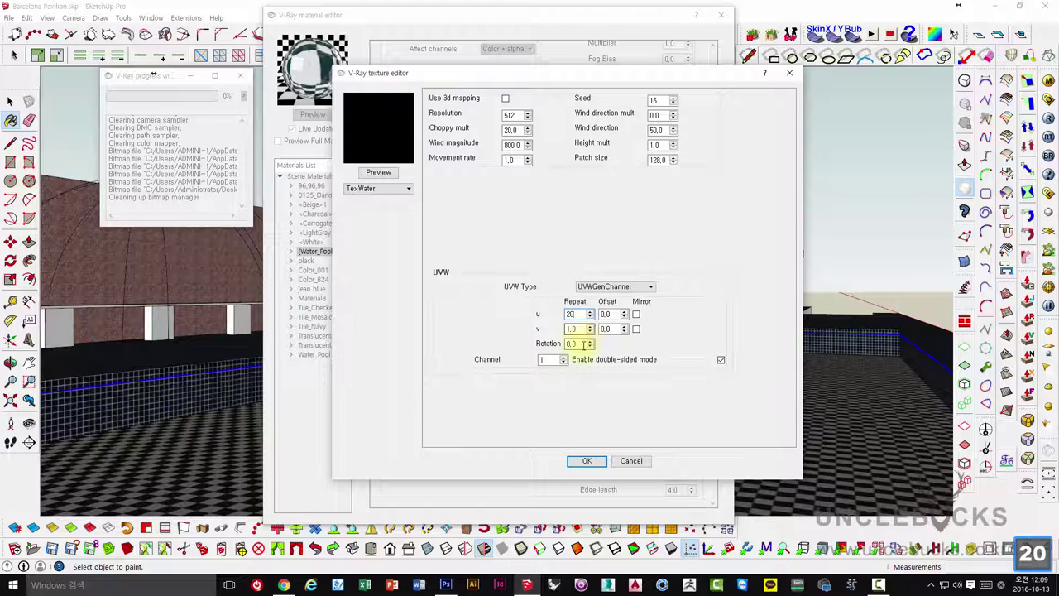
pyautogui.write('20')
# Step: Confirm the 20×20 bump repeat, re-render the pool, and close the finished render
pyautogui.click(588, 460)
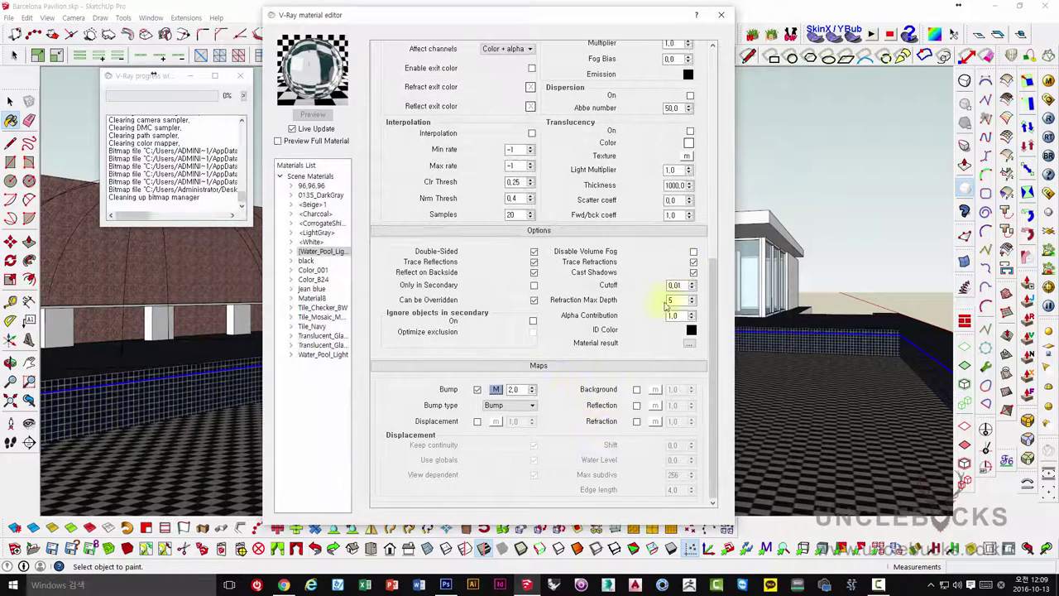
pyautogui.click(1048, 120)
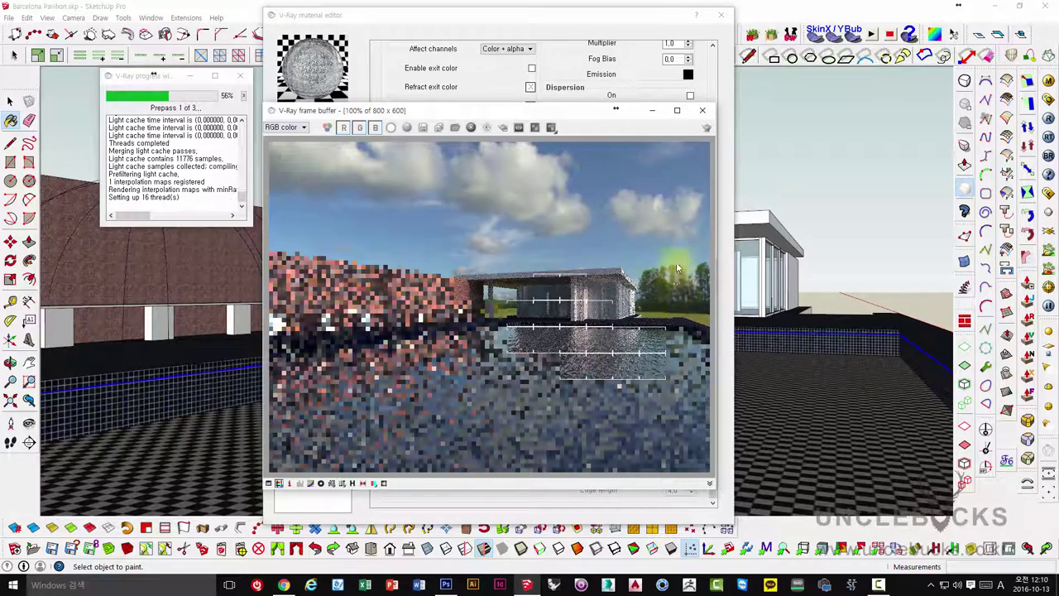
pyautogui.click(704, 110)
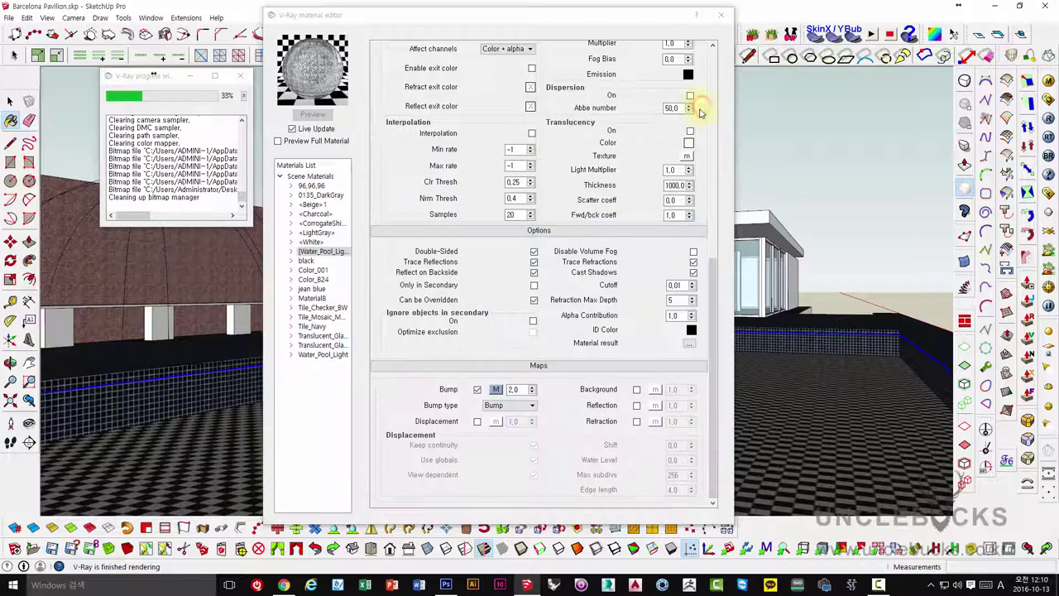